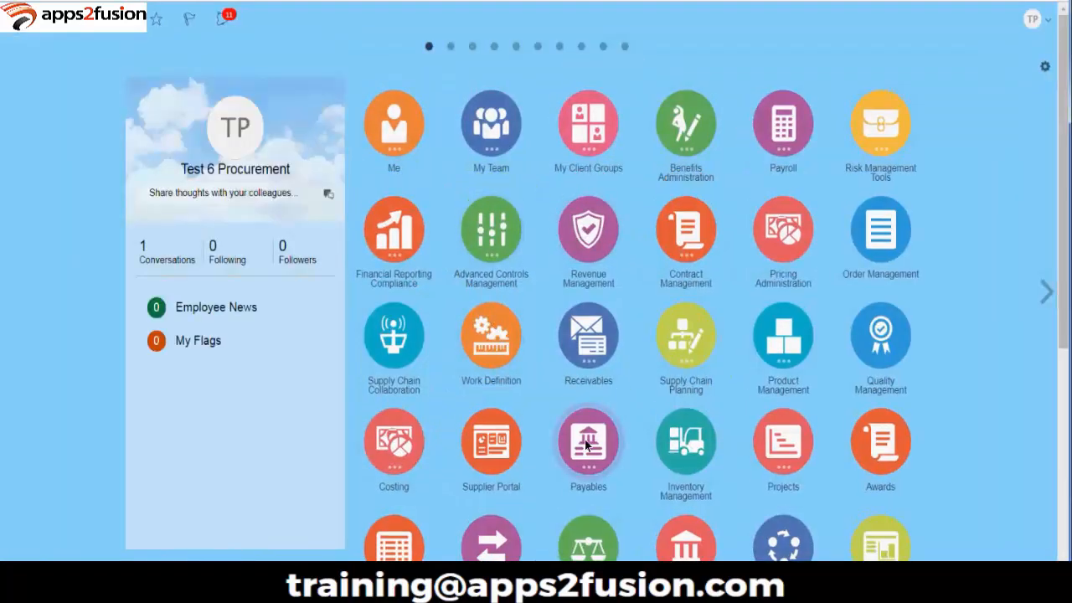
Open the Manage Invoices page from the Payables invoices work area
left_click(587, 444)
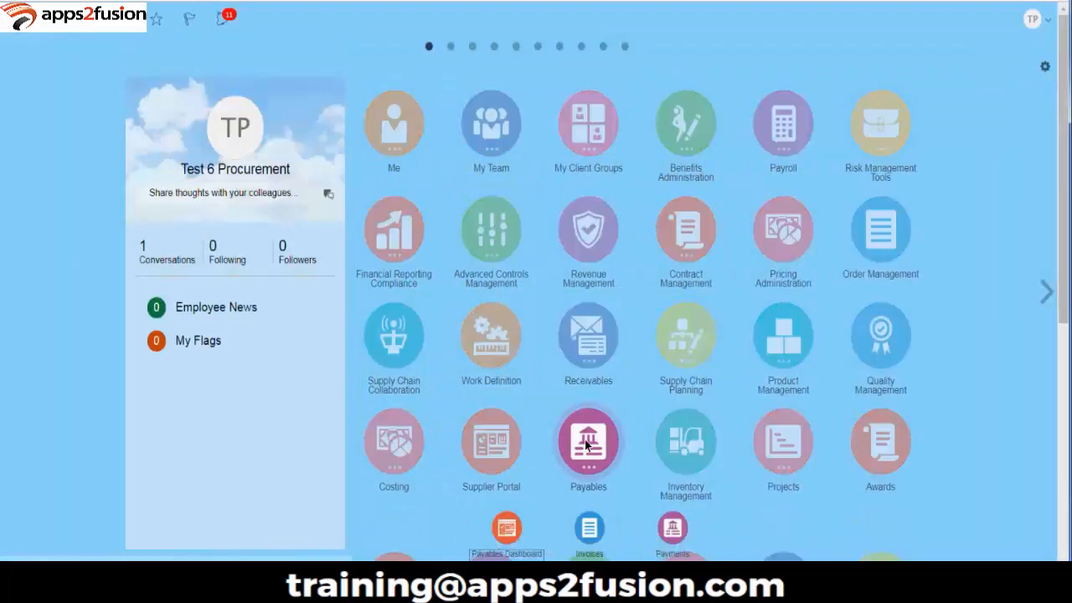
left_click(587, 536)
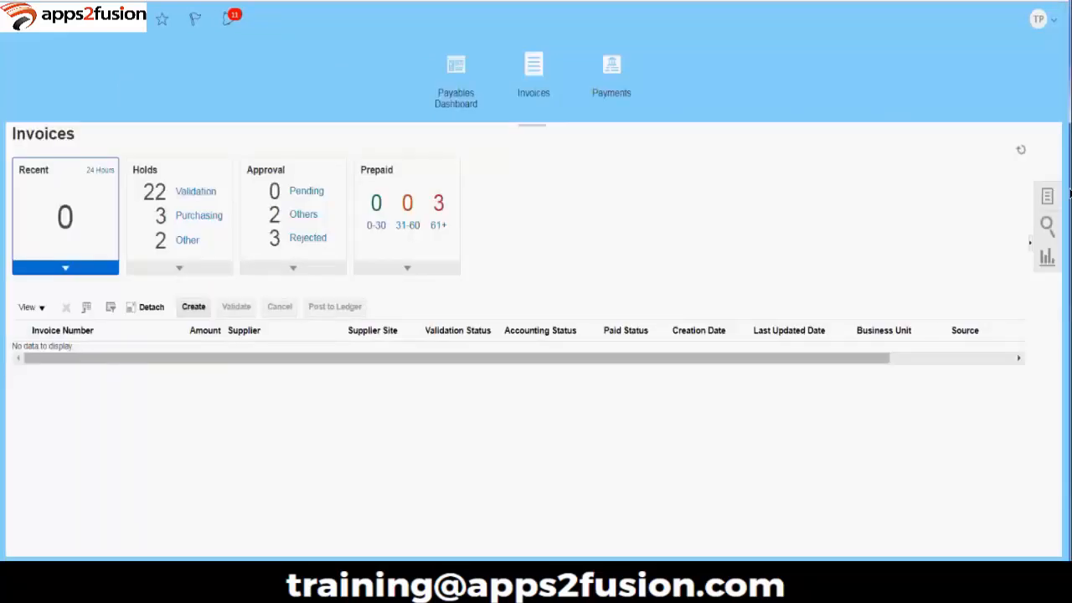
left_click(1046, 197)
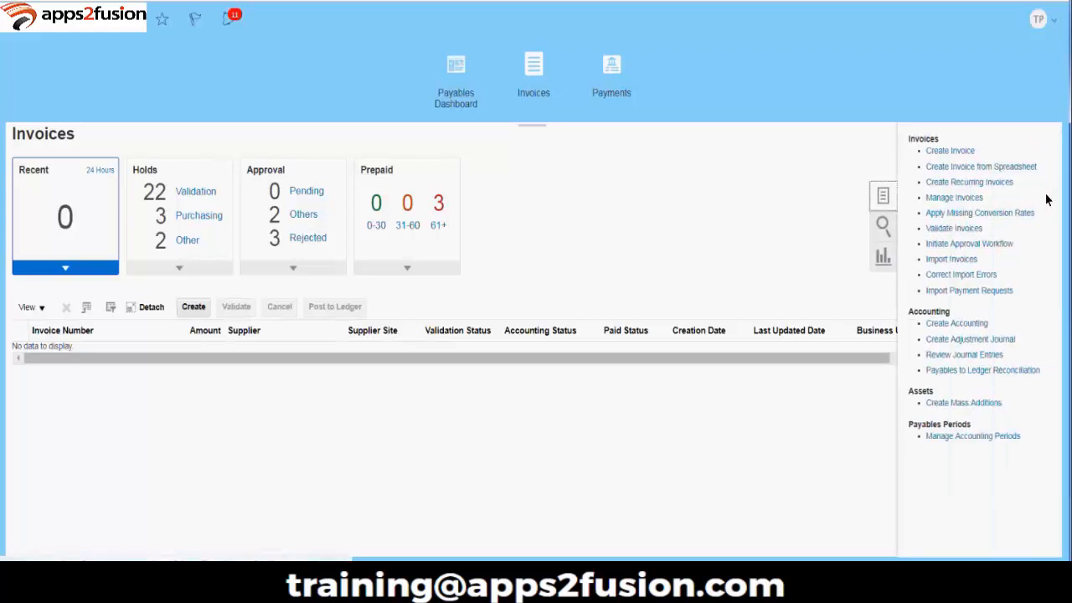
left_click(960, 199)
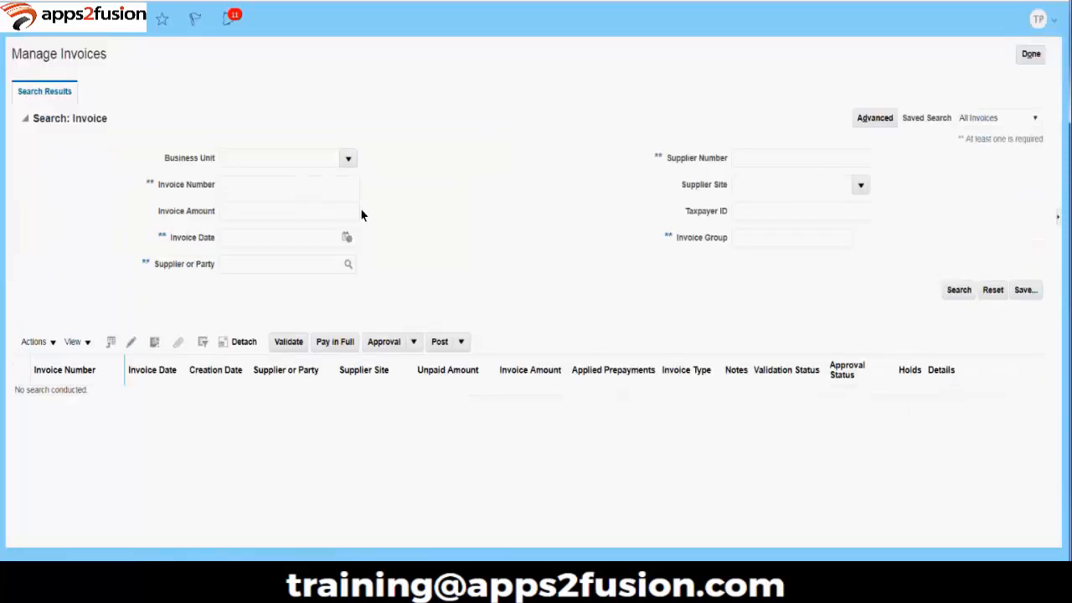
Run an advanced invoice search for invoice dates between 9/1/18 and 10/28/18, accepting the date-only search
left_click(860, 126)
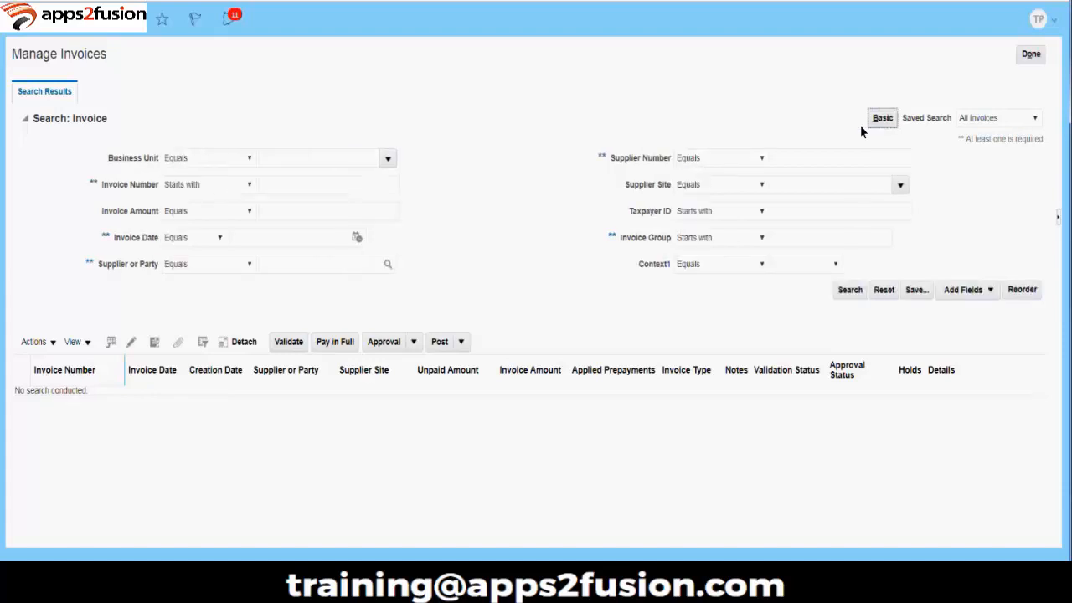
left_click(190, 238)
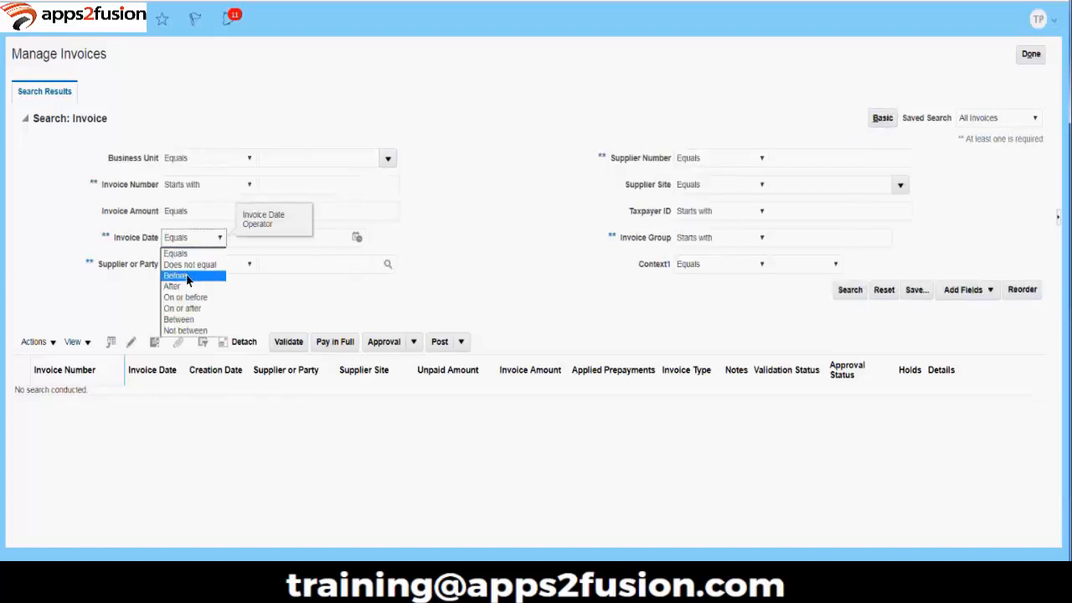
left_click(184, 319)
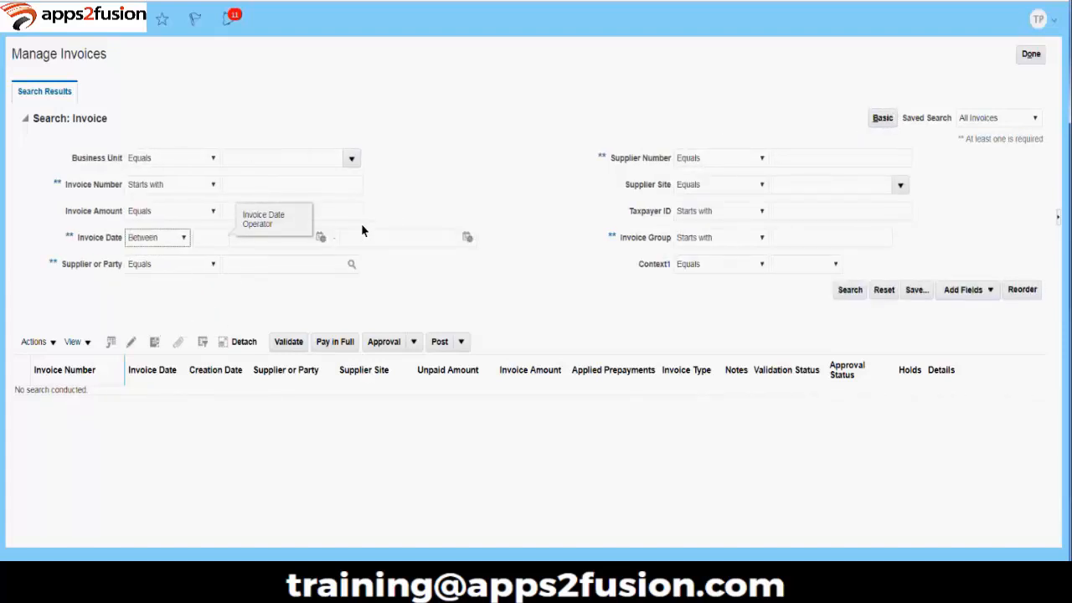
left_click(321, 241)
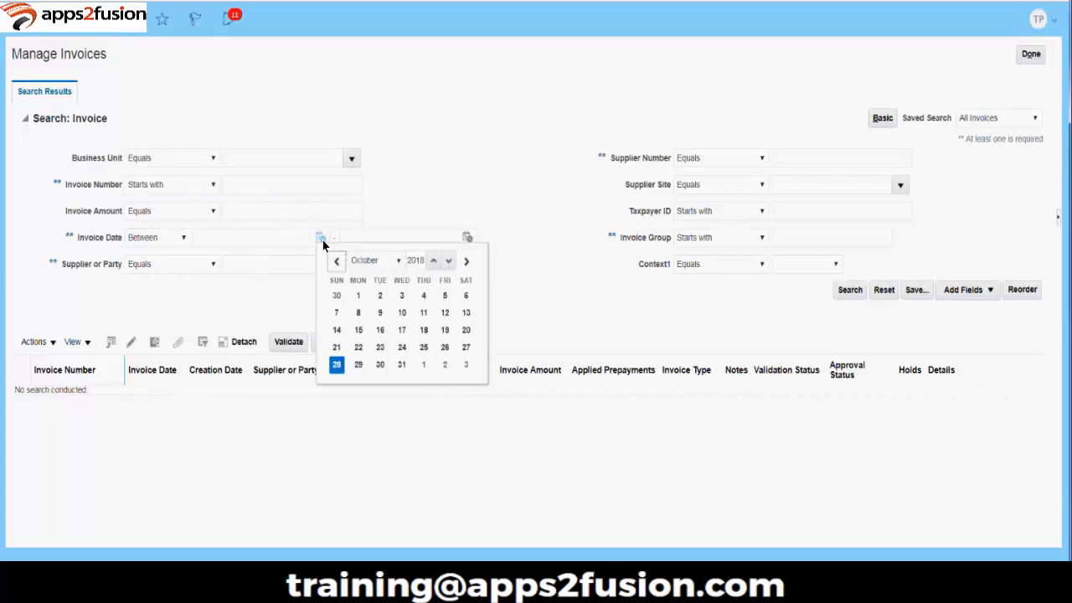
left_click(383, 260)
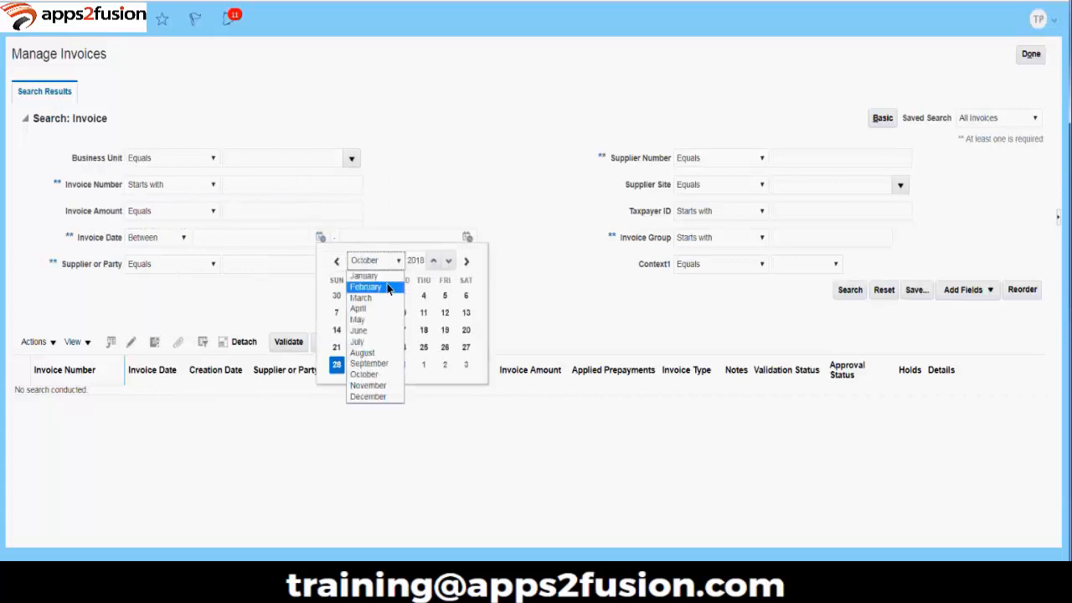
left_click(377, 363)
left_click(466, 296)
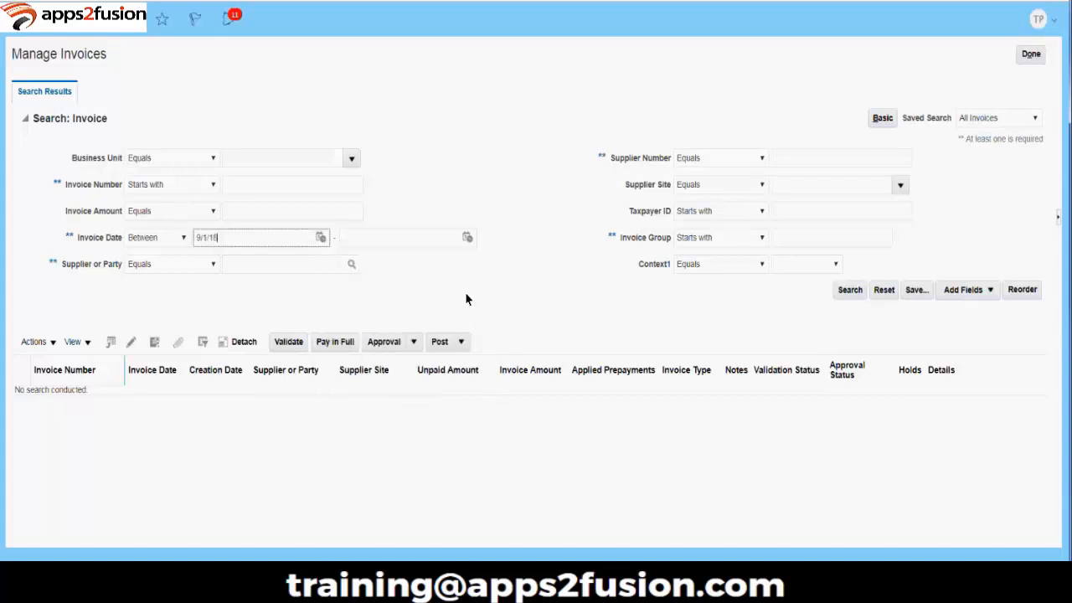
left_click(468, 240)
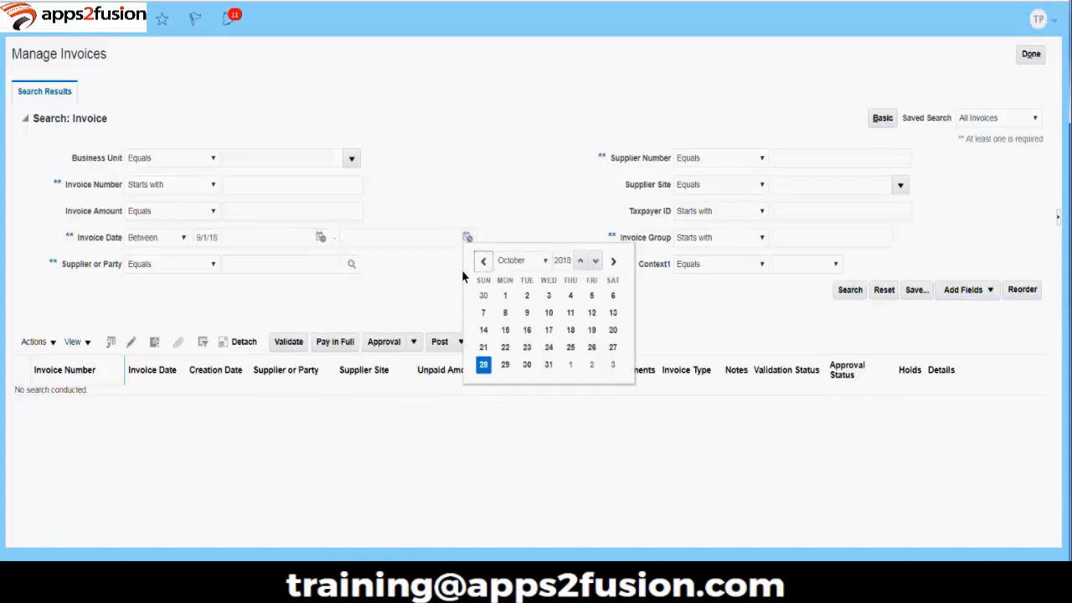
left_click(485, 365)
left_click(849, 294)
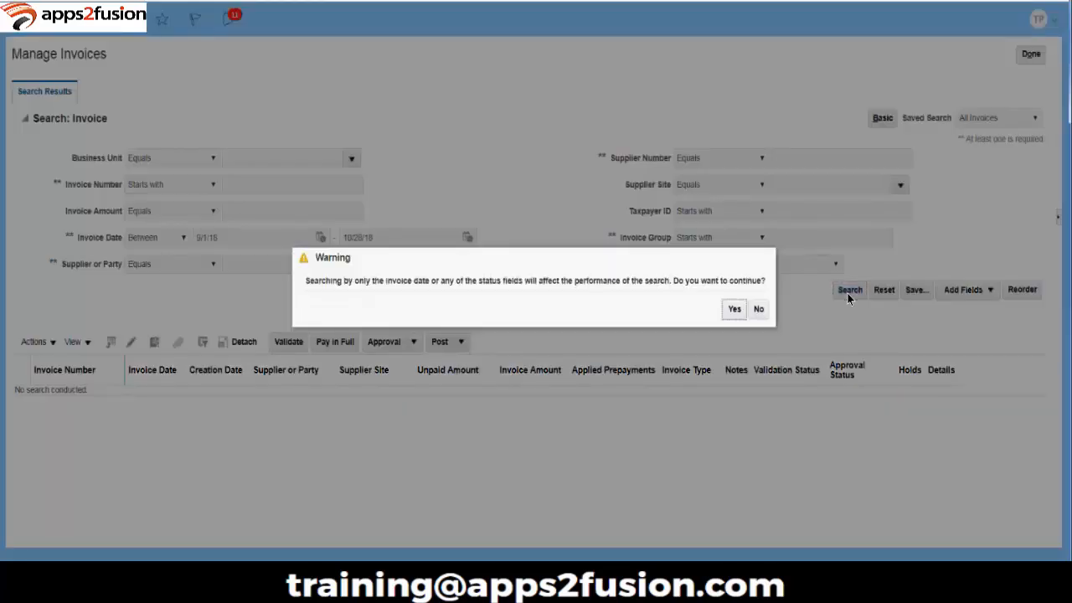
left_click(733, 310)
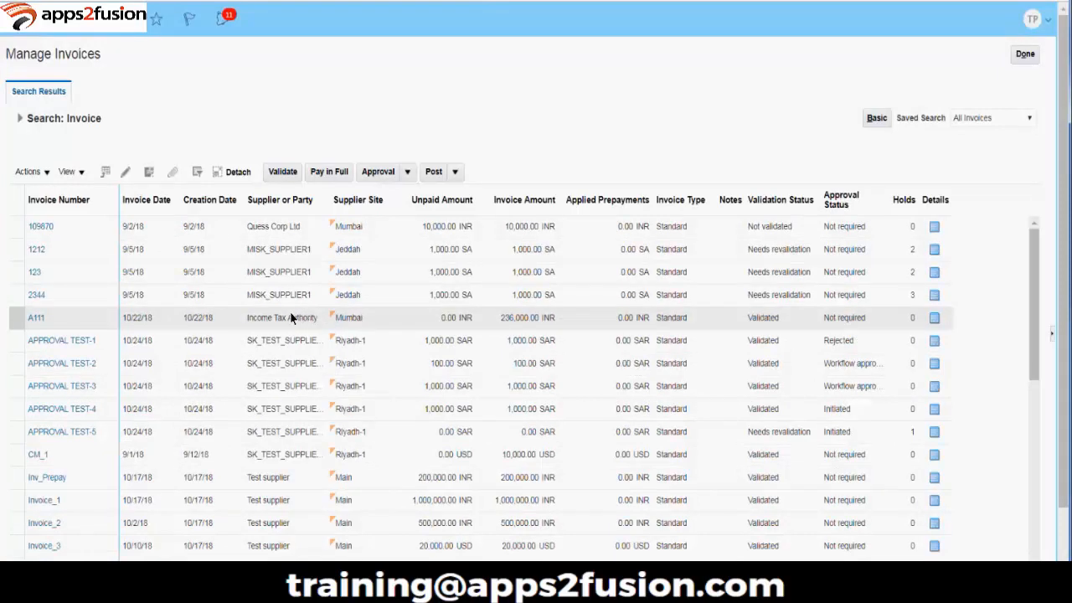
Try to account the Income Tax Authority invoice dated 10/22/18 in draft, and leave invoice management
left_click(39, 322)
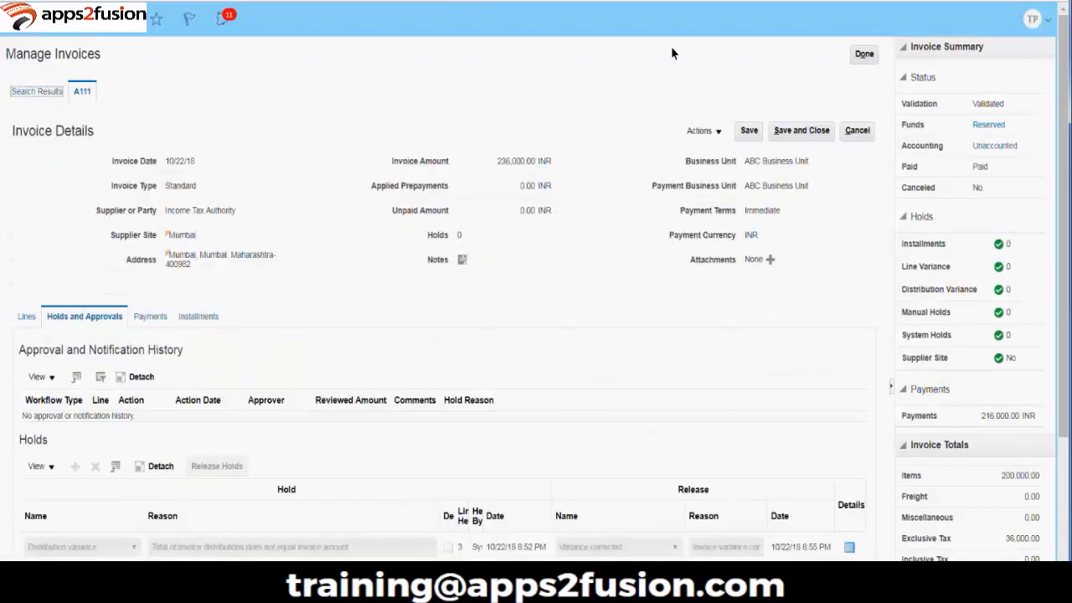
left_click(702, 132)
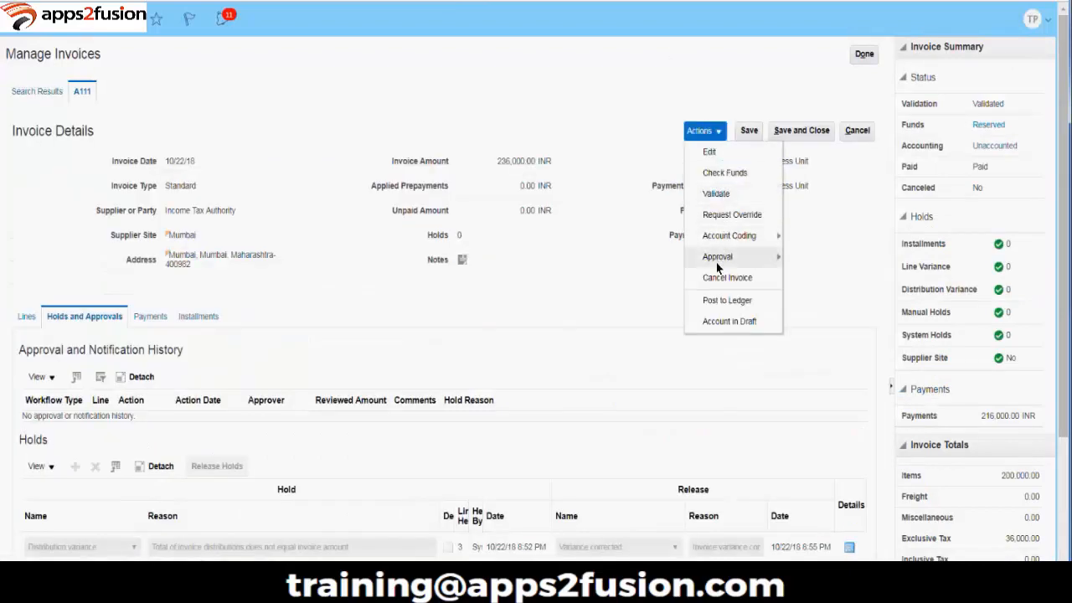
left_click(715, 322)
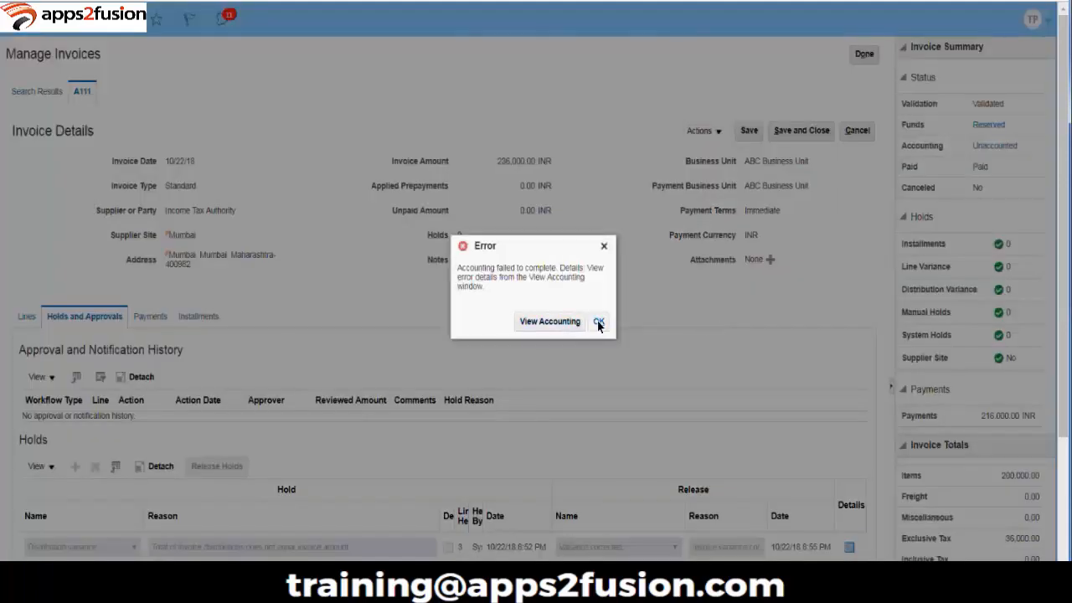
left_click(598, 324)
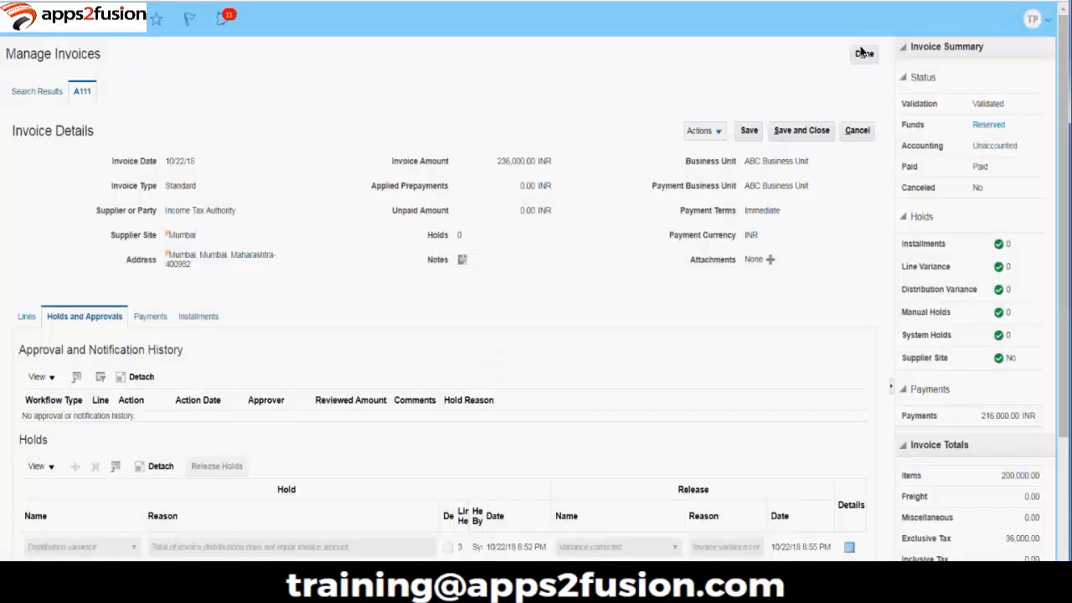
left_click(864, 54)
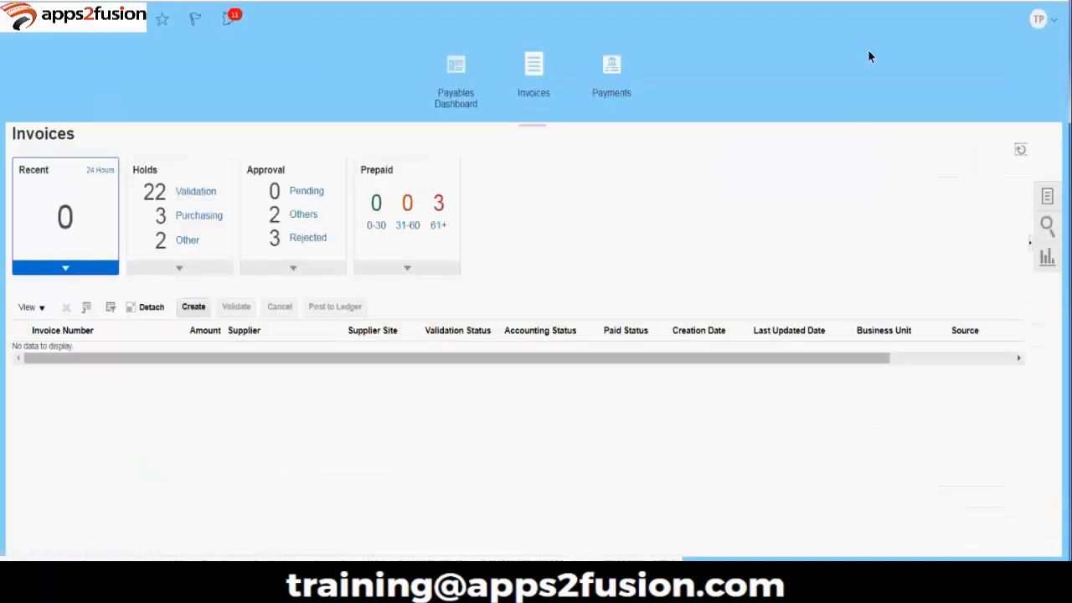
Return to the Manage Invoices page from the invoices task list
left_click(1045, 222)
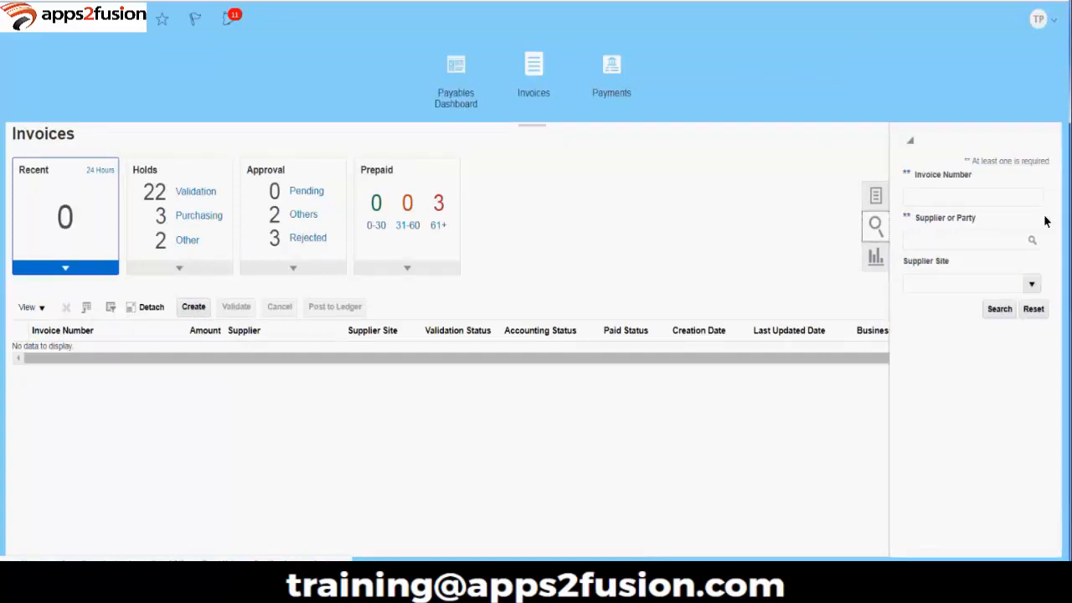
left_click(875, 200)
left_click(952, 199)
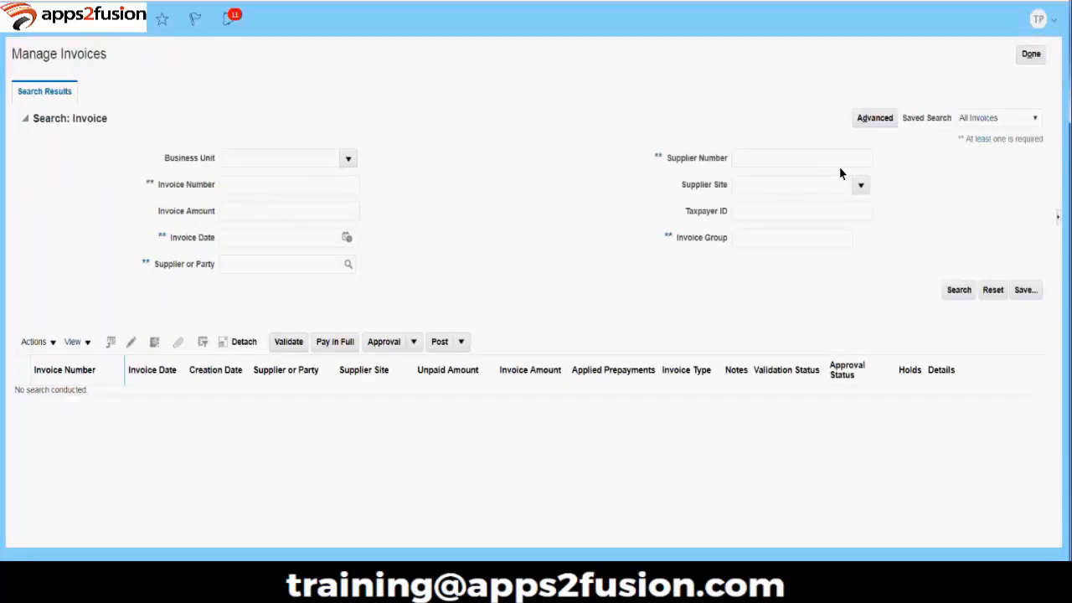
Run an advanced invoice search for invoice dates between 10/1/18 and 10/28/18, accepting the date-only search
left_click(876, 118)
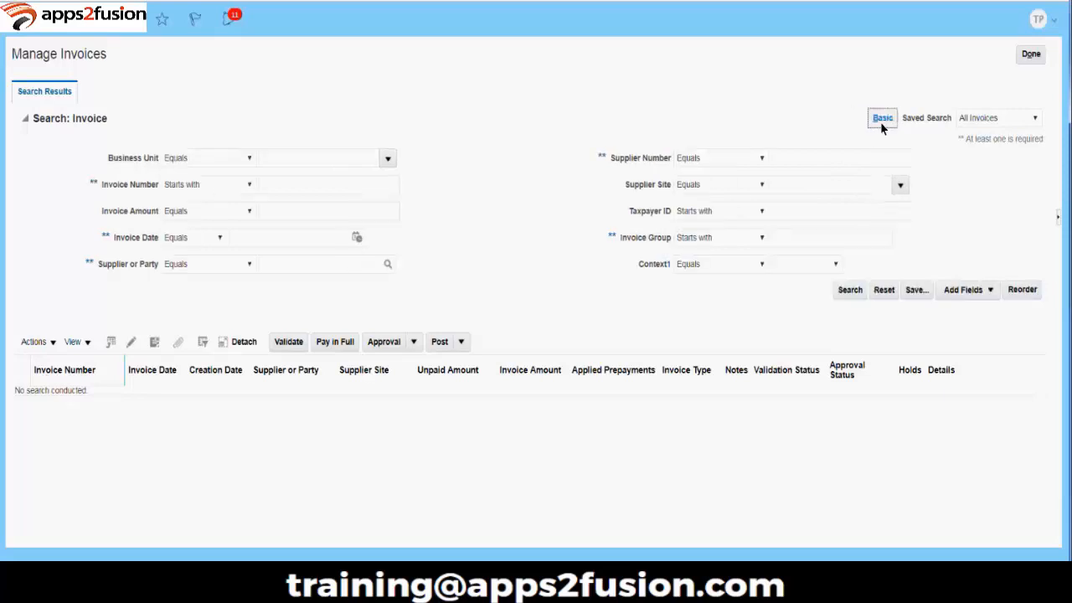
left_click(211, 241)
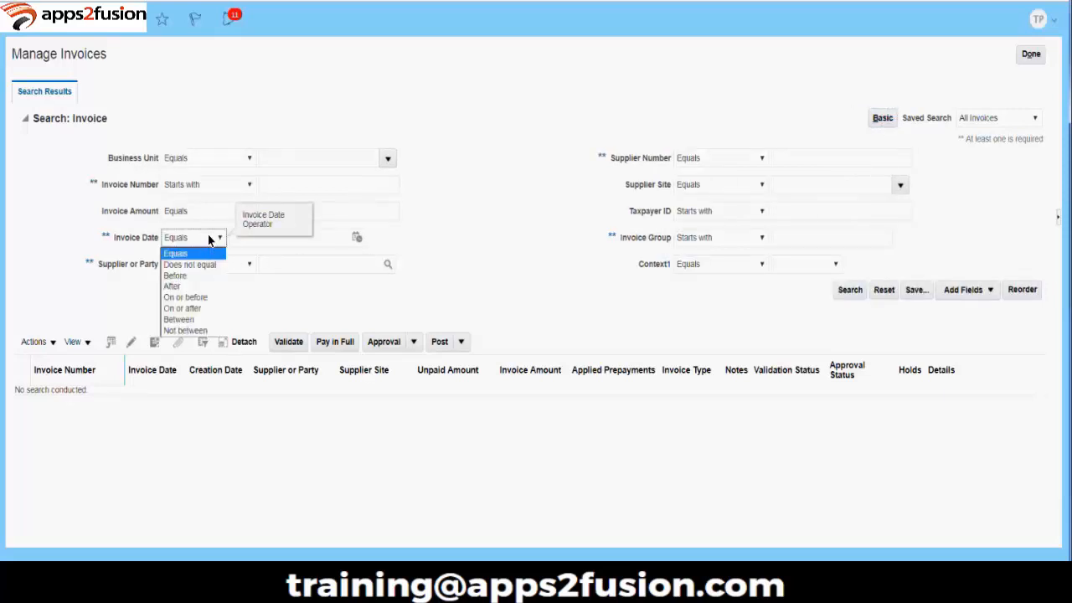
left_click(187, 322)
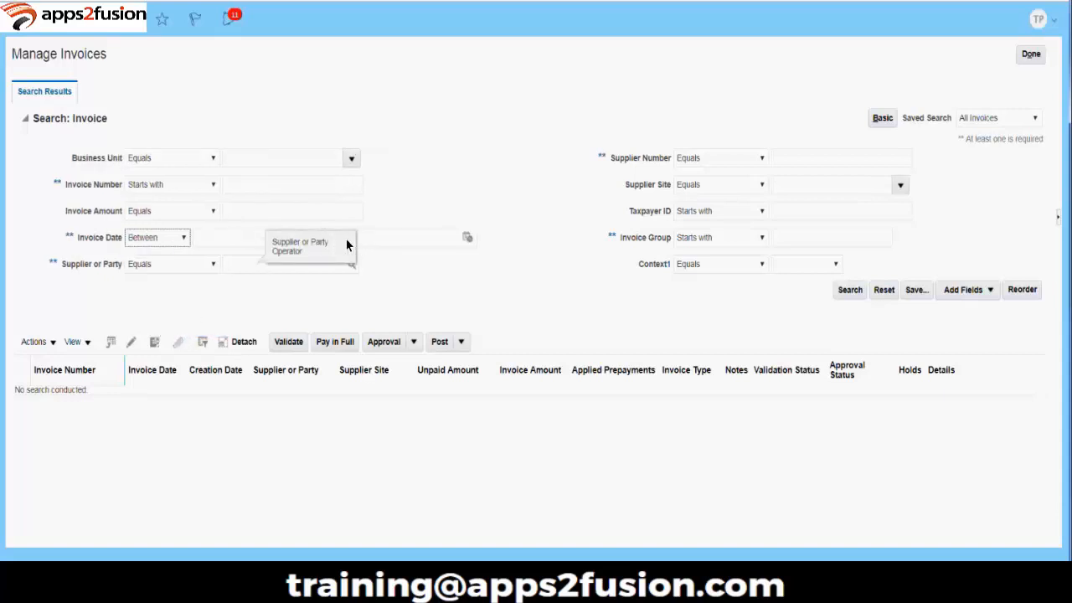
left_click(236, 240)
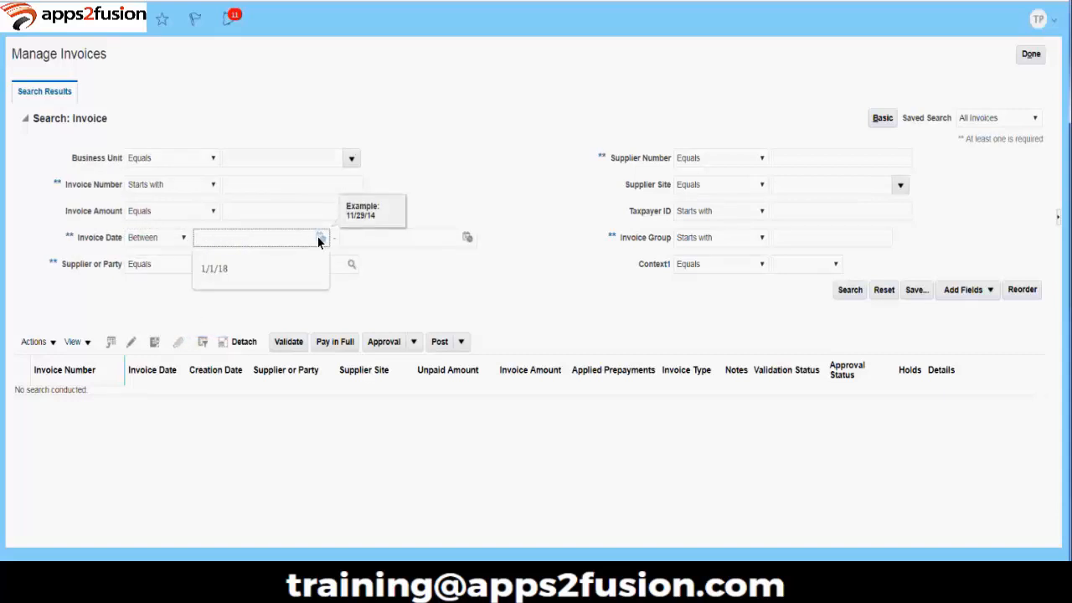
left_click(319, 239)
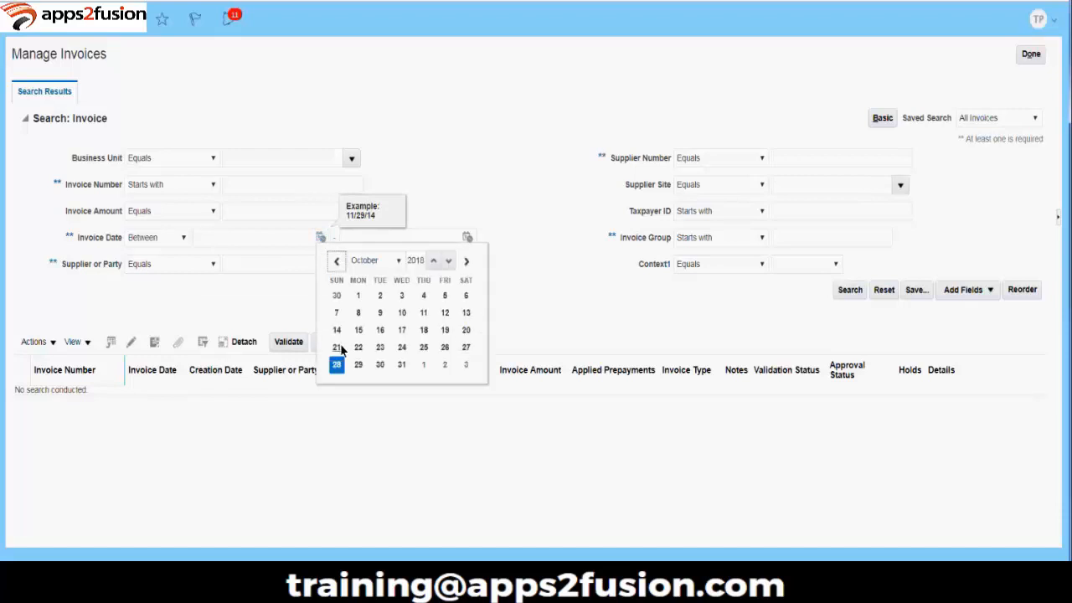
left_click(358, 295)
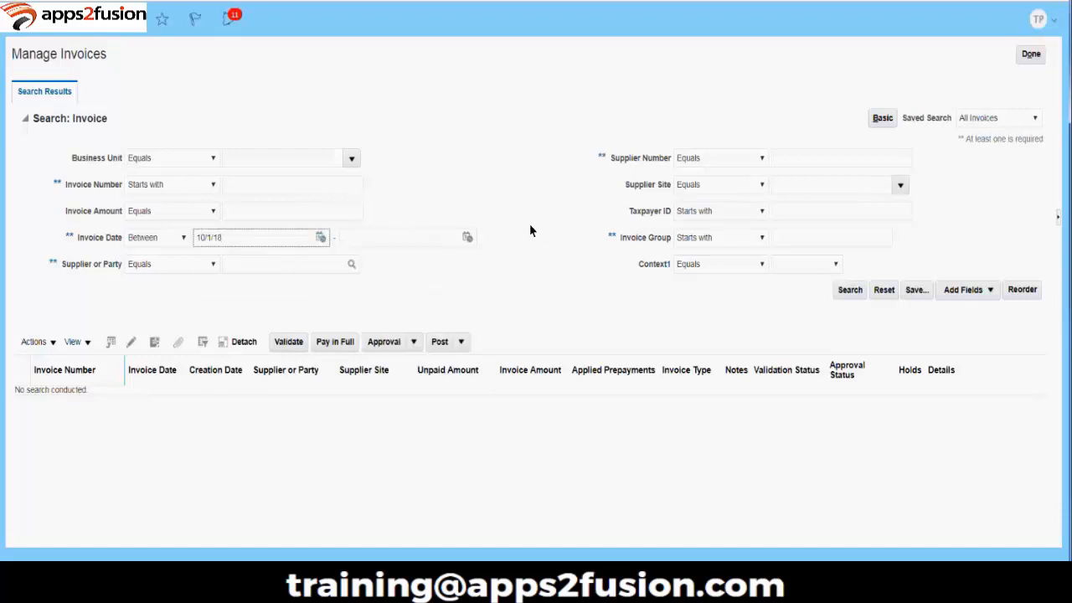
left_click(467, 237)
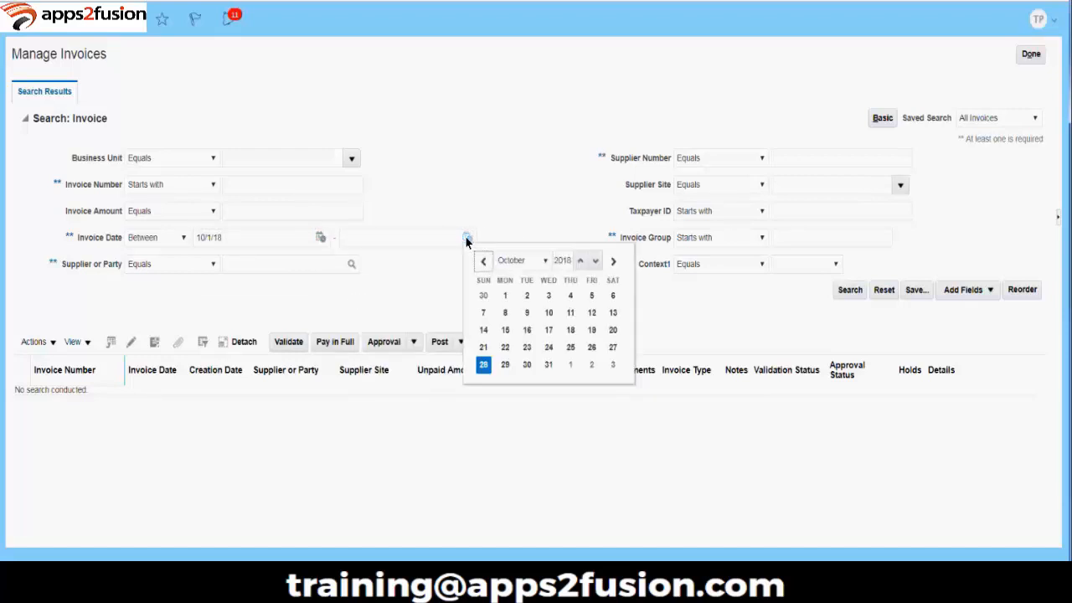
left_click(483, 366)
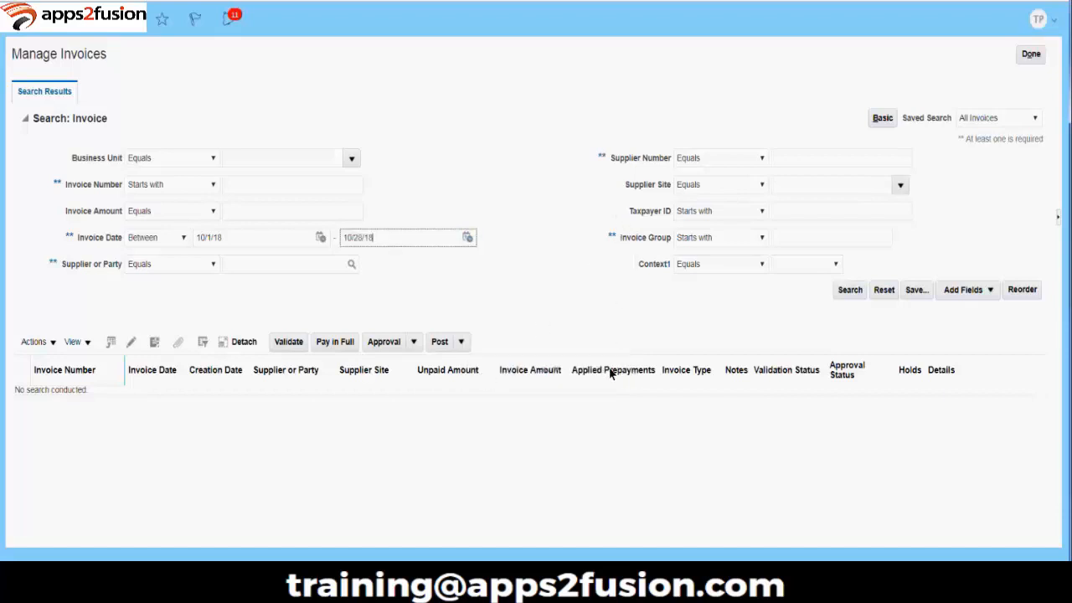
left_click(845, 298)
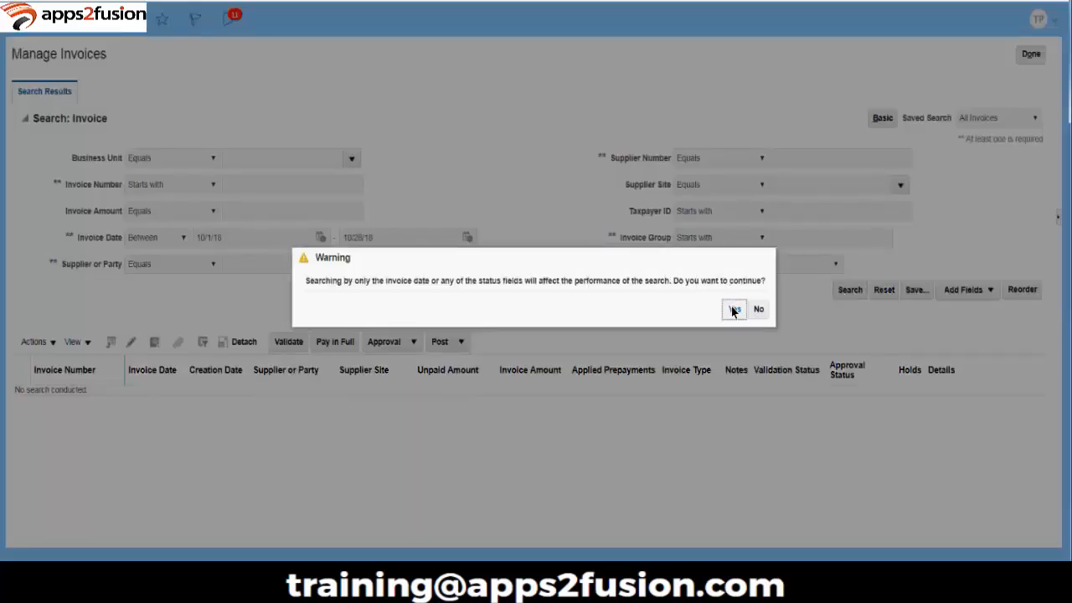
left_click(734, 310)
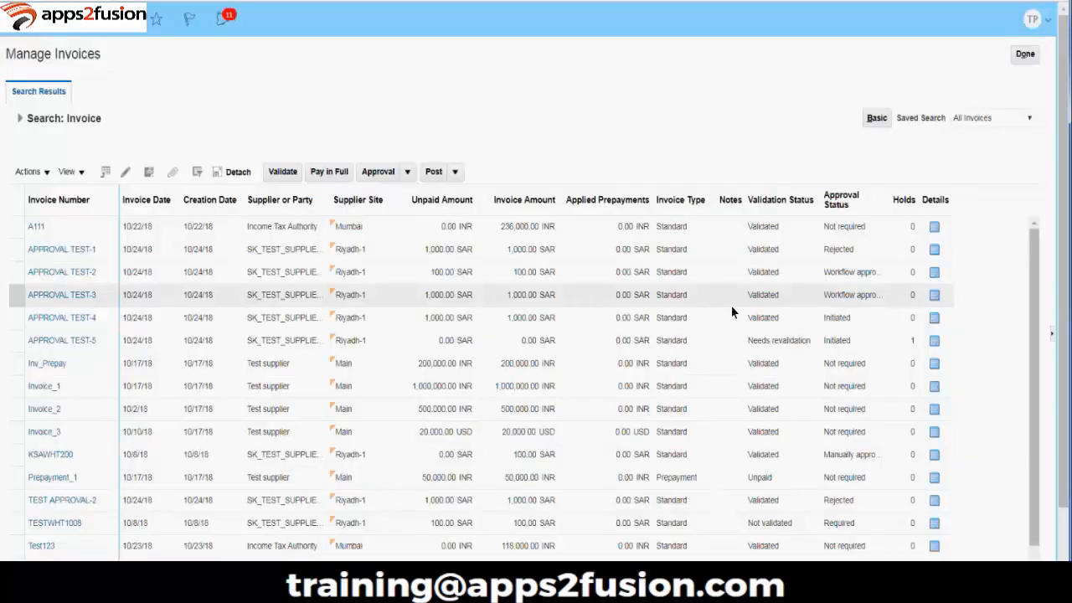
Add the Accounting Status column to the invoice search results table
left_click(47, 171)
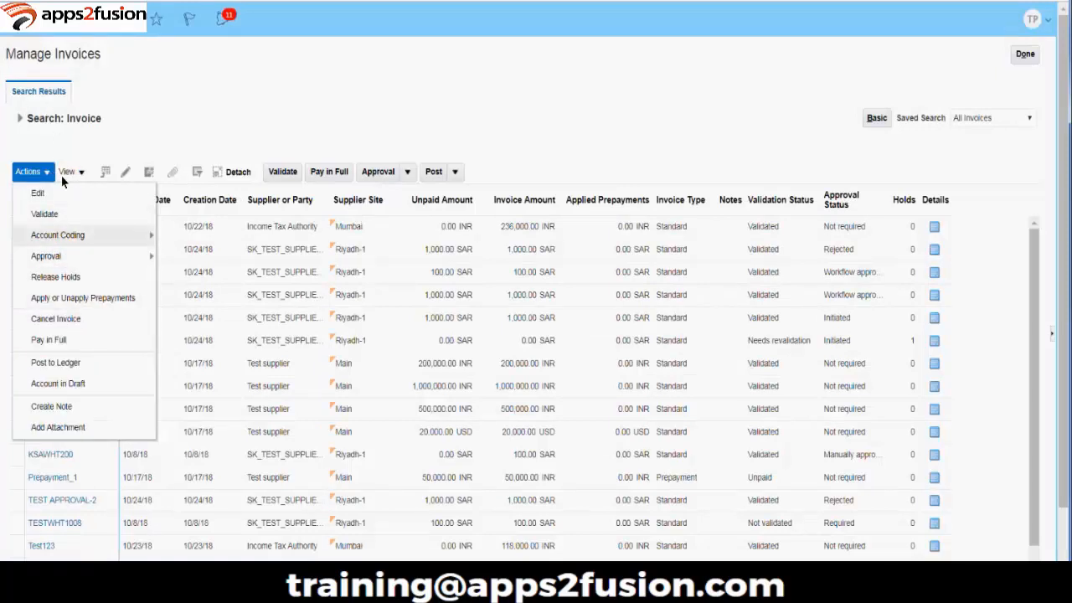
left_click(70, 170)
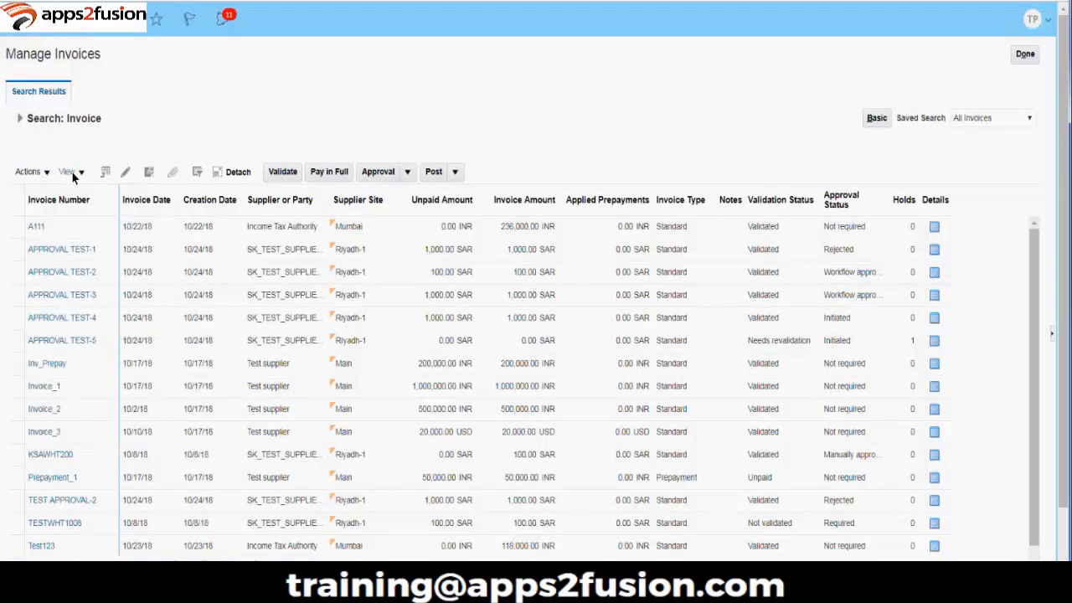
left_click(71, 171)
mouse_move(83, 216)
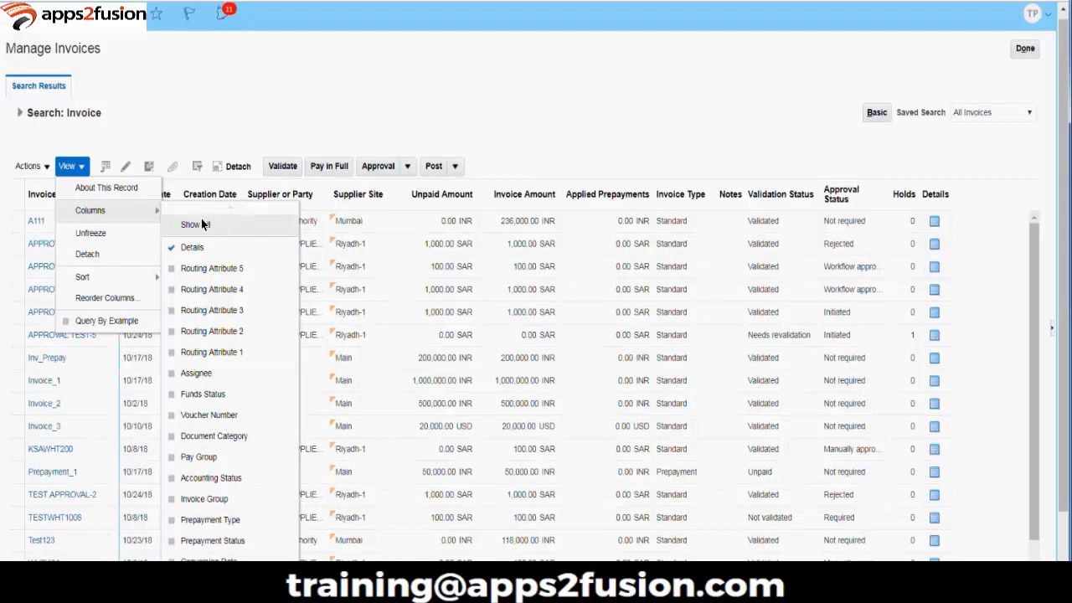
left_click_drag(1068, 150, 1070, 224)
mouse_move(239, 565)
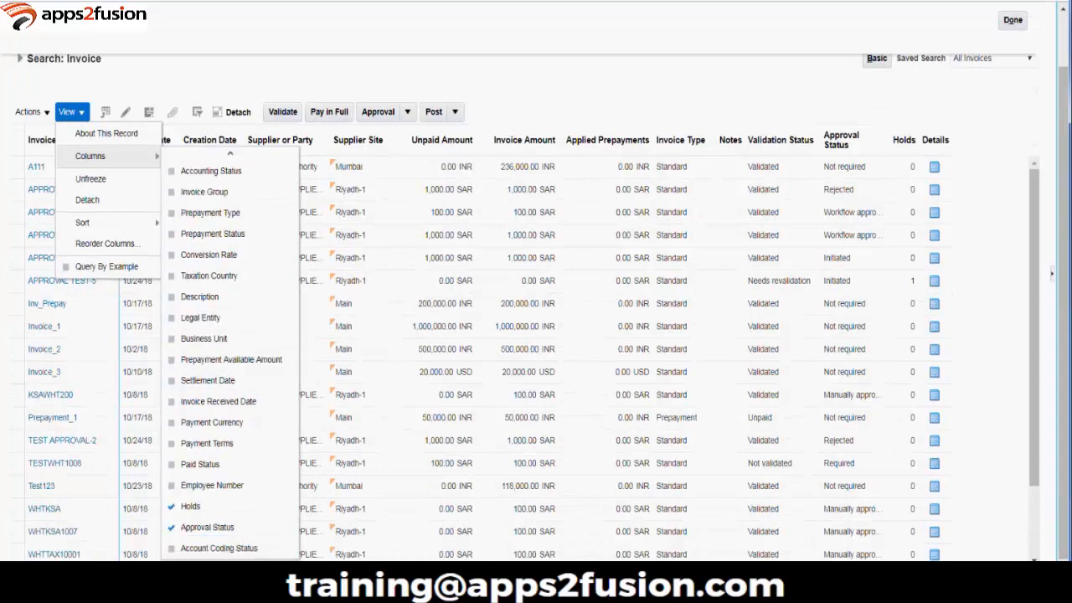
left_click(195, 194)
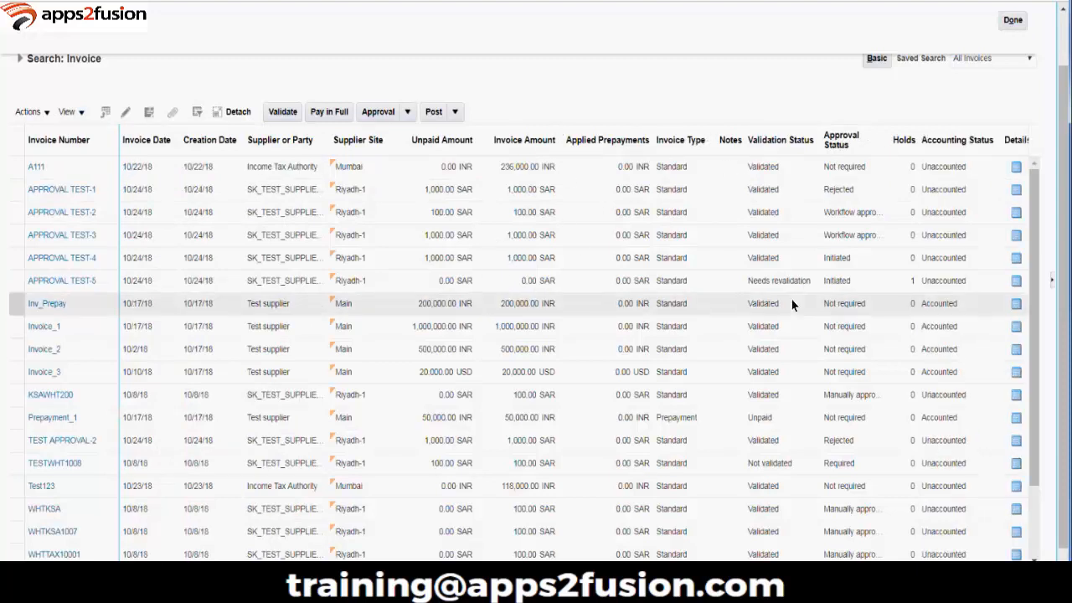
Open the details of the Invoice_1 invoice from the search results
scroll(1068, 279, "down", 1)
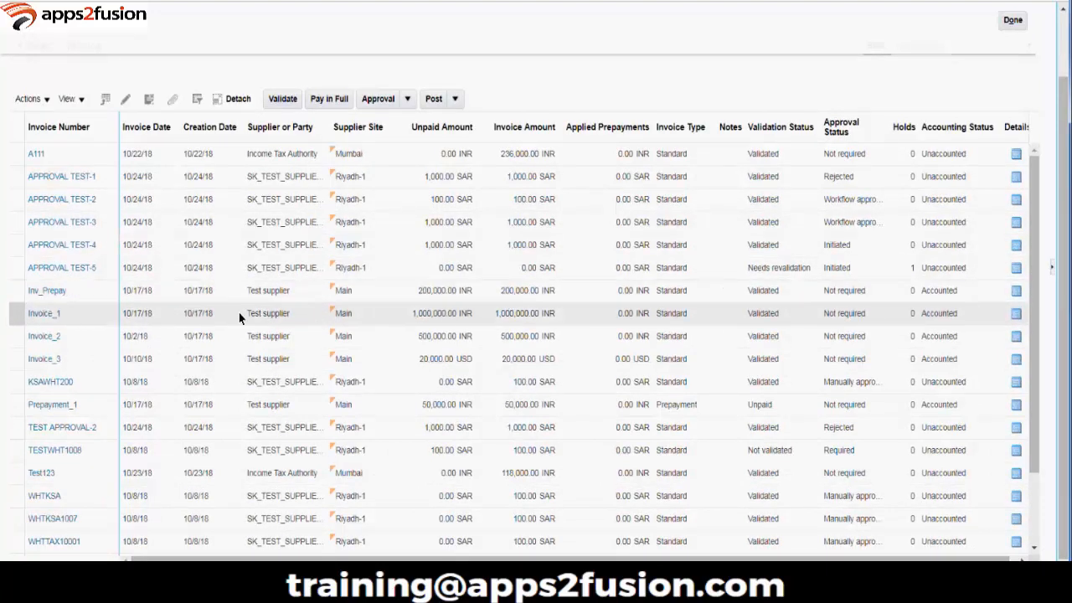
left_click(48, 312)
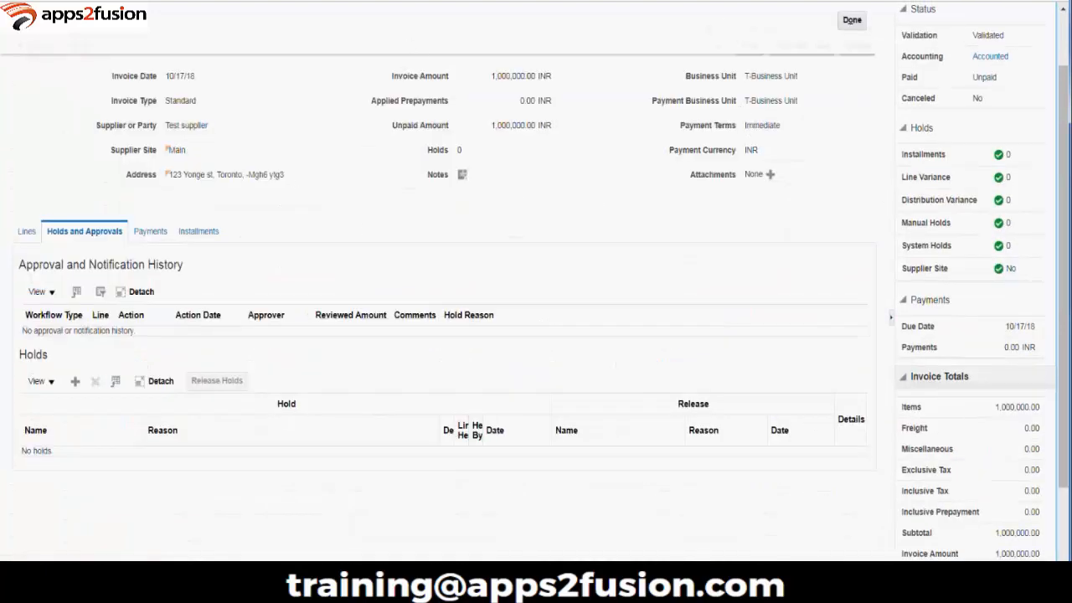
scroll(1062, 84, "up", 2)
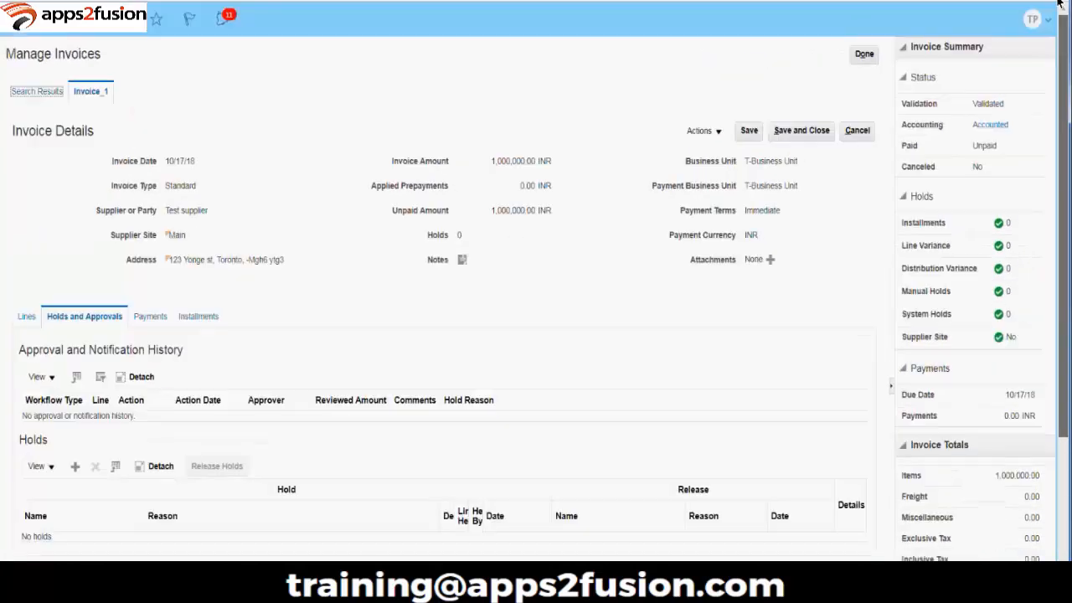
Try to account the Invoice_1 invoice in draft, and dismiss the resulting dialog
left_click(702, 132)
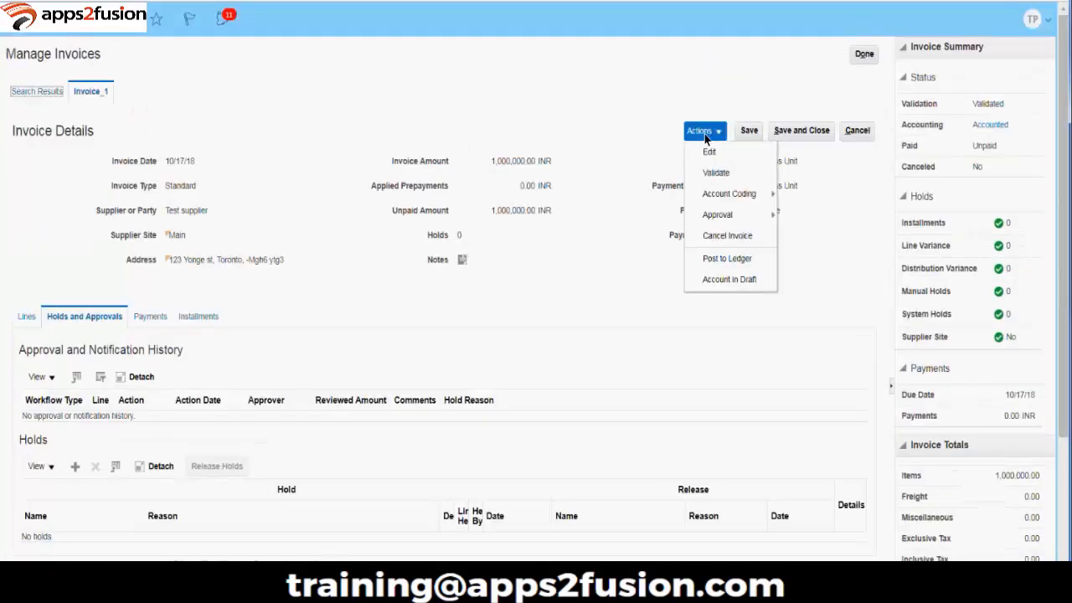
left_click(710, 286)
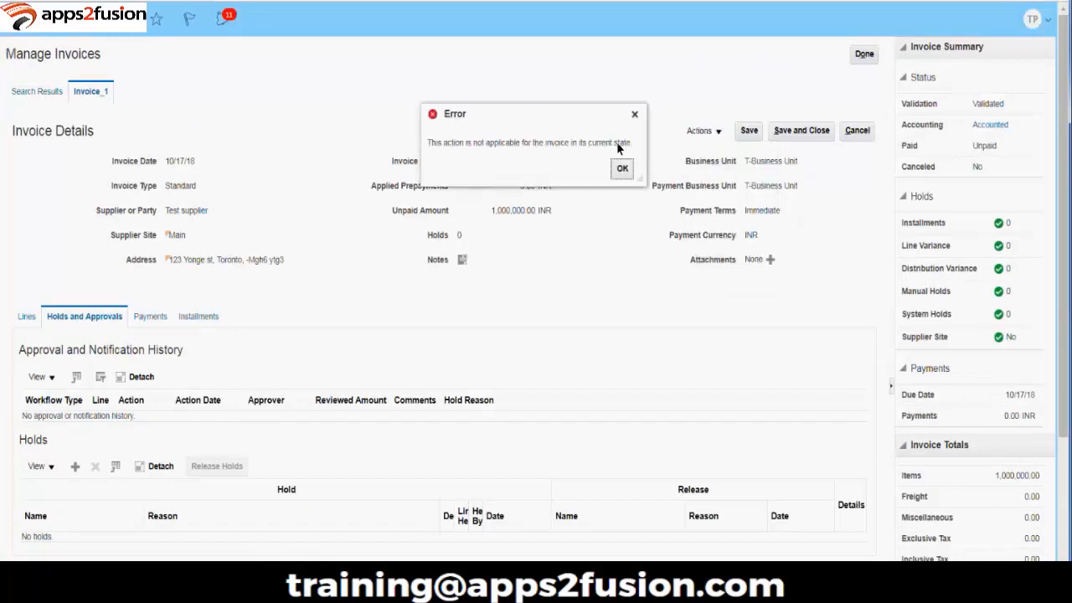
left_click(622, 168)
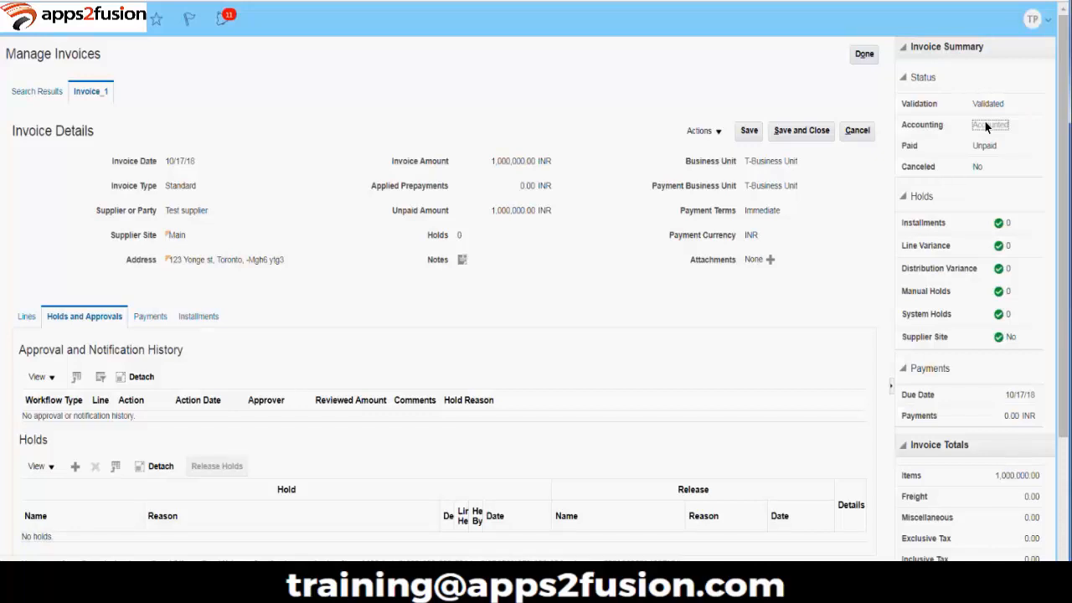
Open the accounting lines of Invoice_1 from its accounting status and expand the details of line 1
left_click(988, 125)
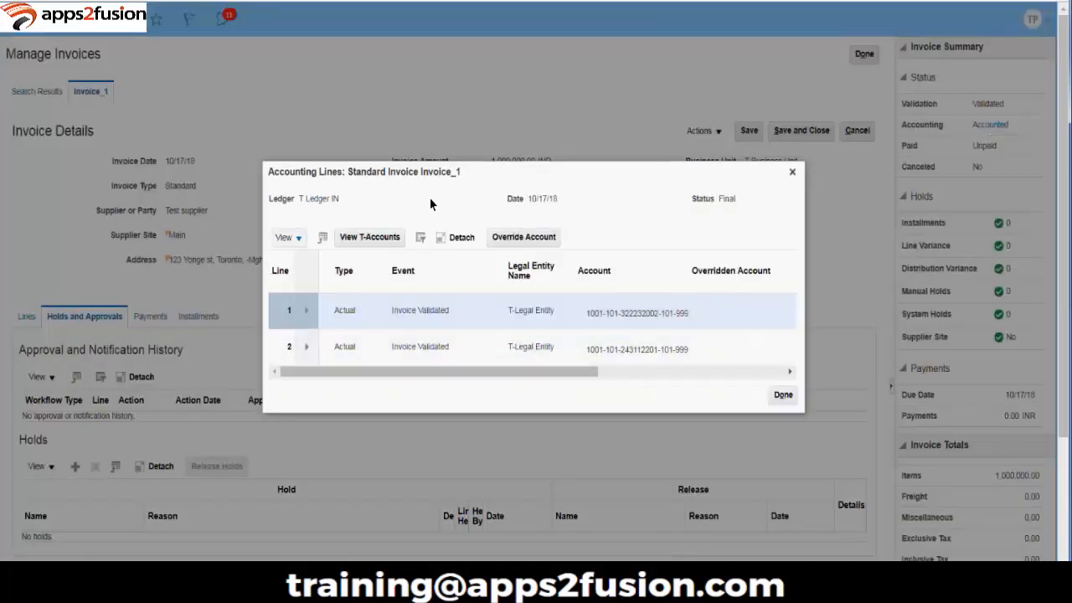
left_click(295, 240)
mouse_move(299, 288)
left_click(425, 289)
left_click(303, 310)
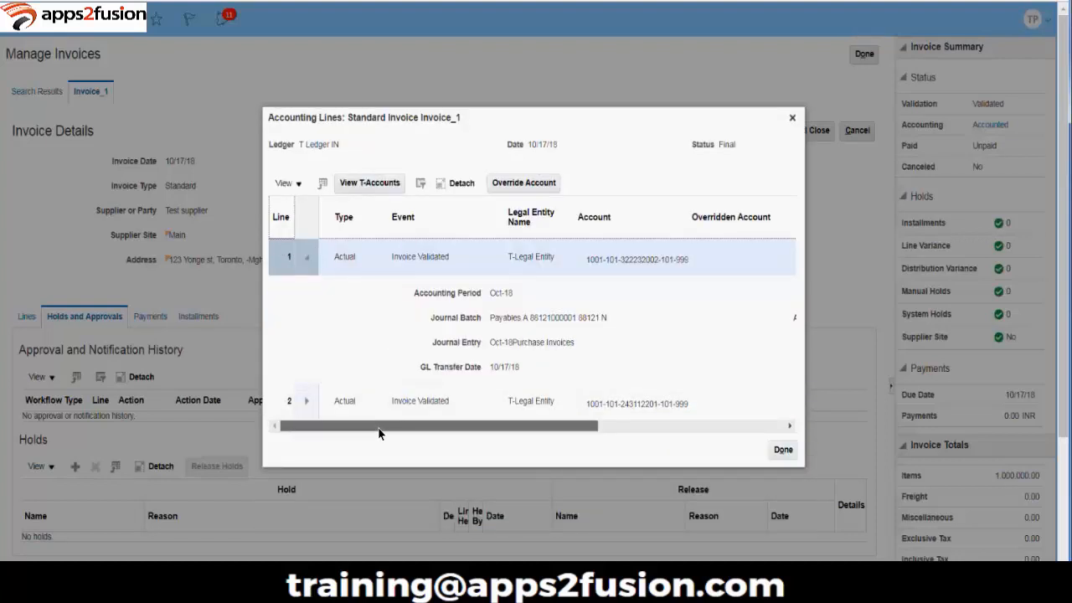
Examine the class, debit and credit amounts of the item expense and liability accounting lines
left_click_drag(378, 427, 570, 439)
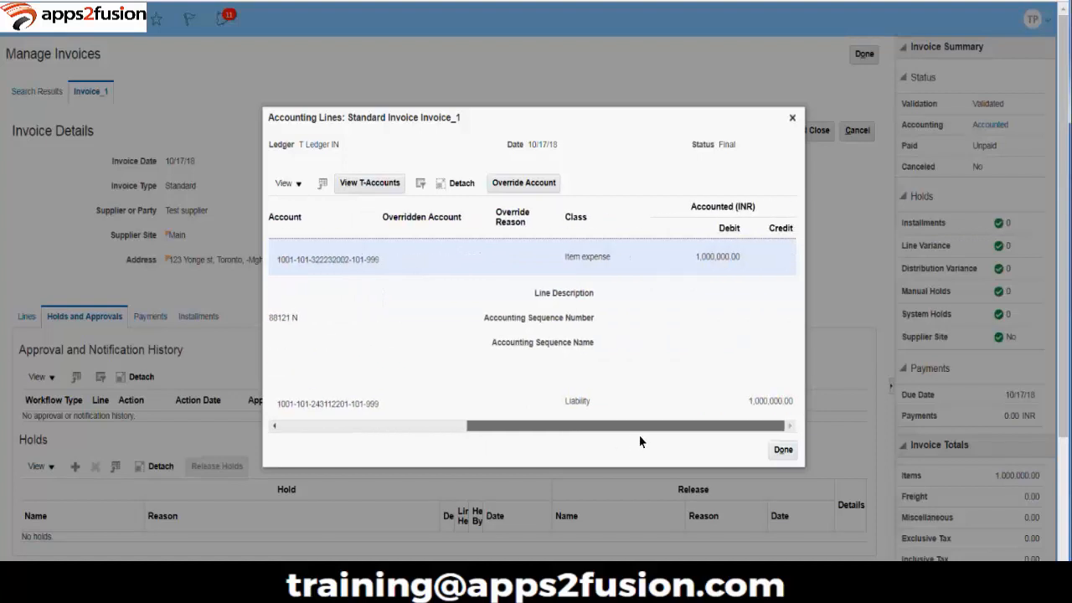
left_click_drag(563, 255, 611, 256)
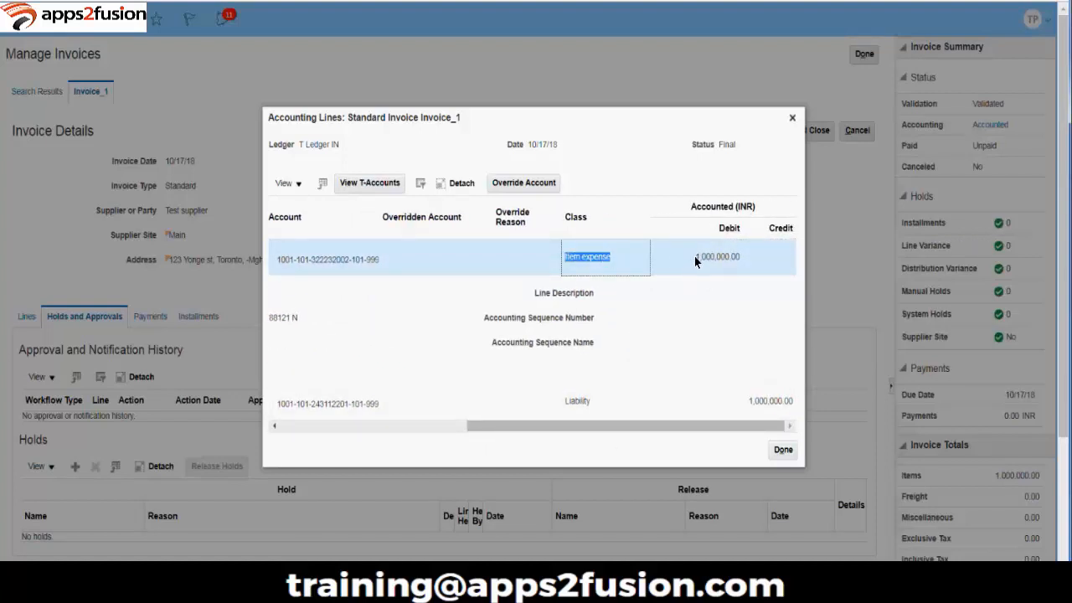
left_click_drag(694, 256, 740, 261)
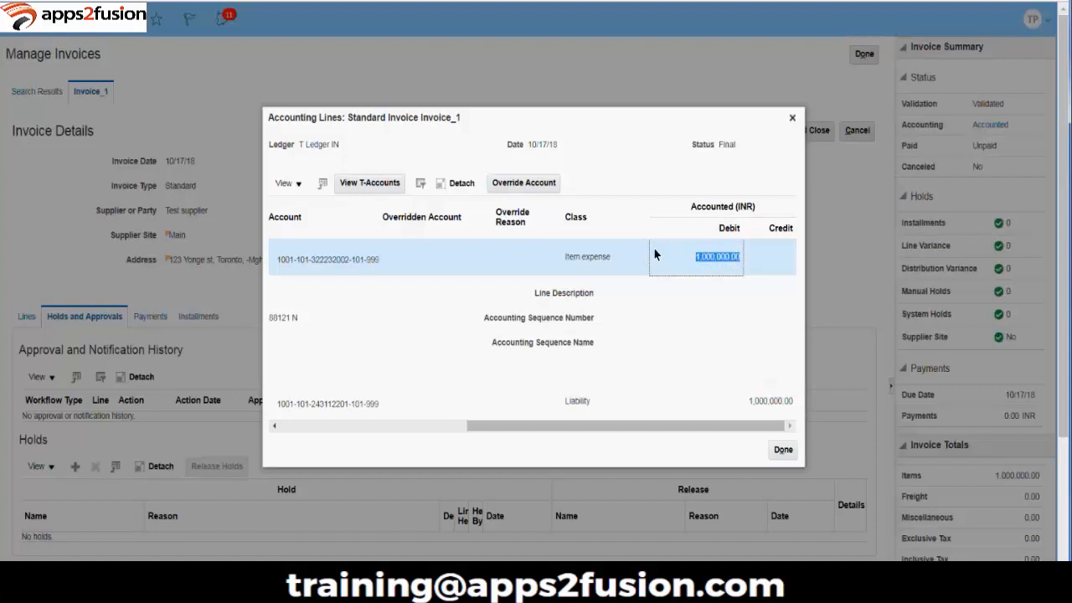
left_click_drag(564, 261, 605, 263)
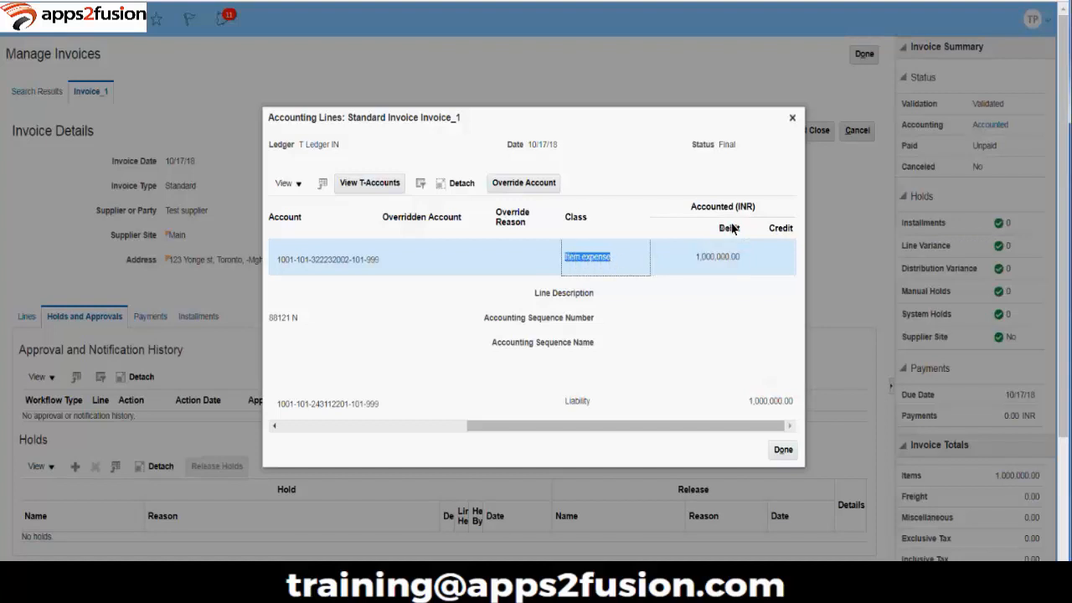
left_click_drag(717, 229, 742, 229)
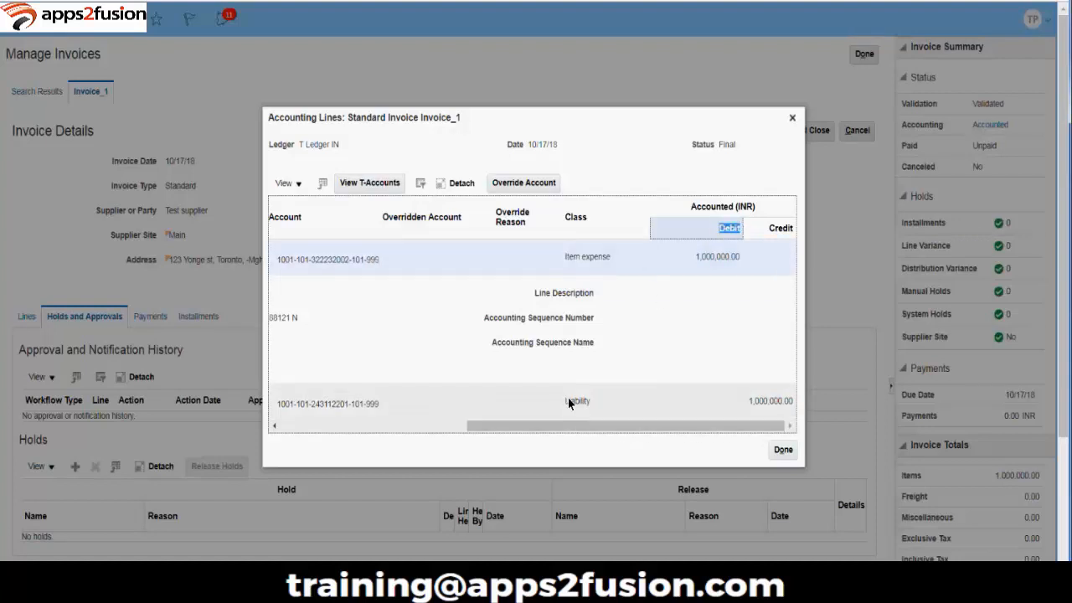
left_click_drag(563, 399, 589, 403)
left_click_drag(749, 402, 794, 404)
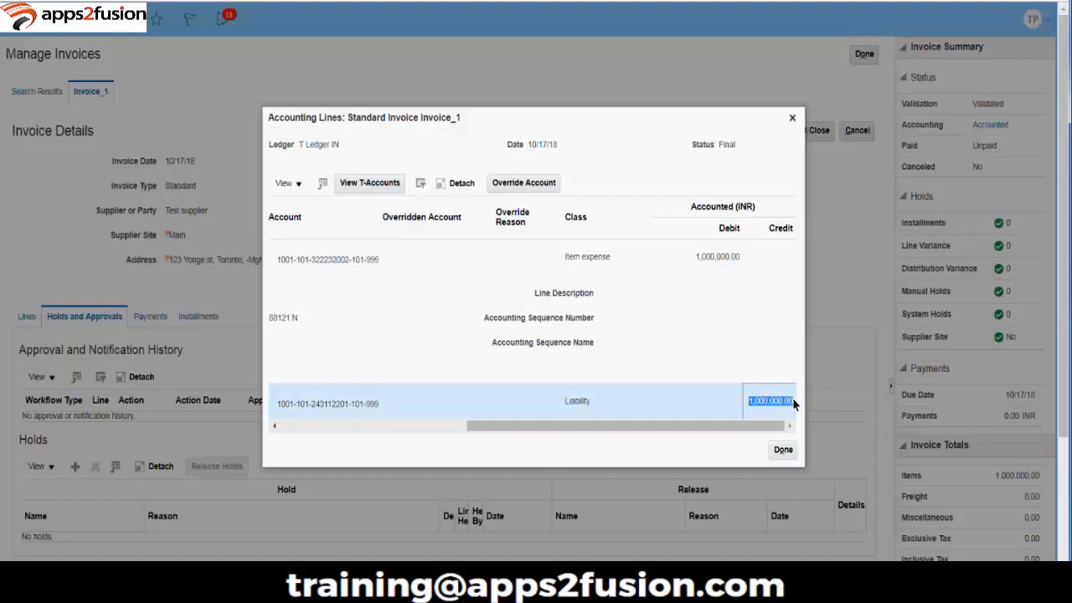
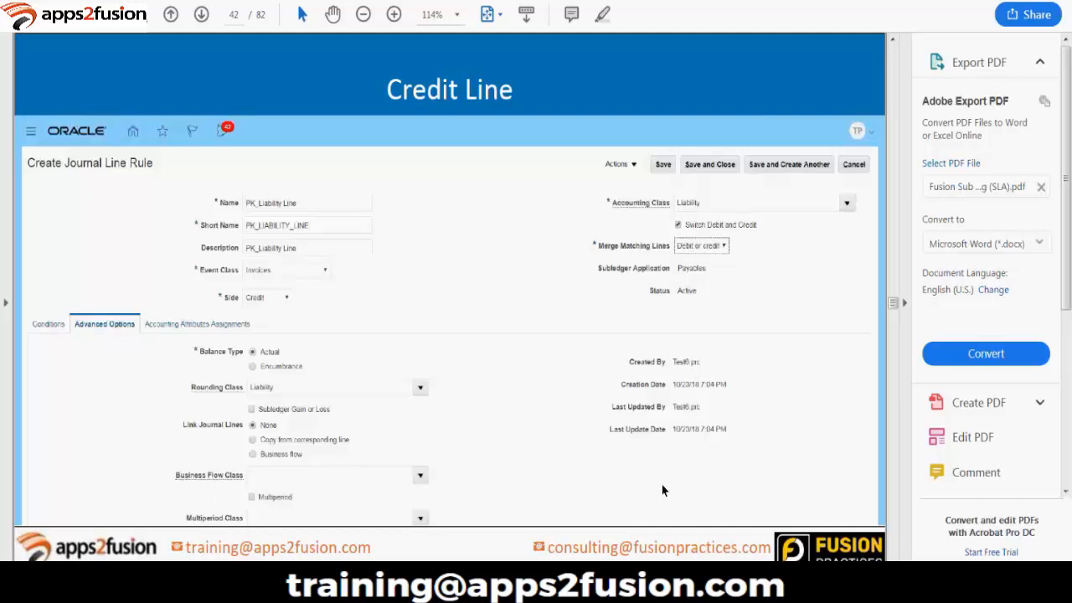
Leave the filtered journal line rules list and reopen the Manage Journal Line Rules task for Payables
scroll(662, 490, "up", 1)
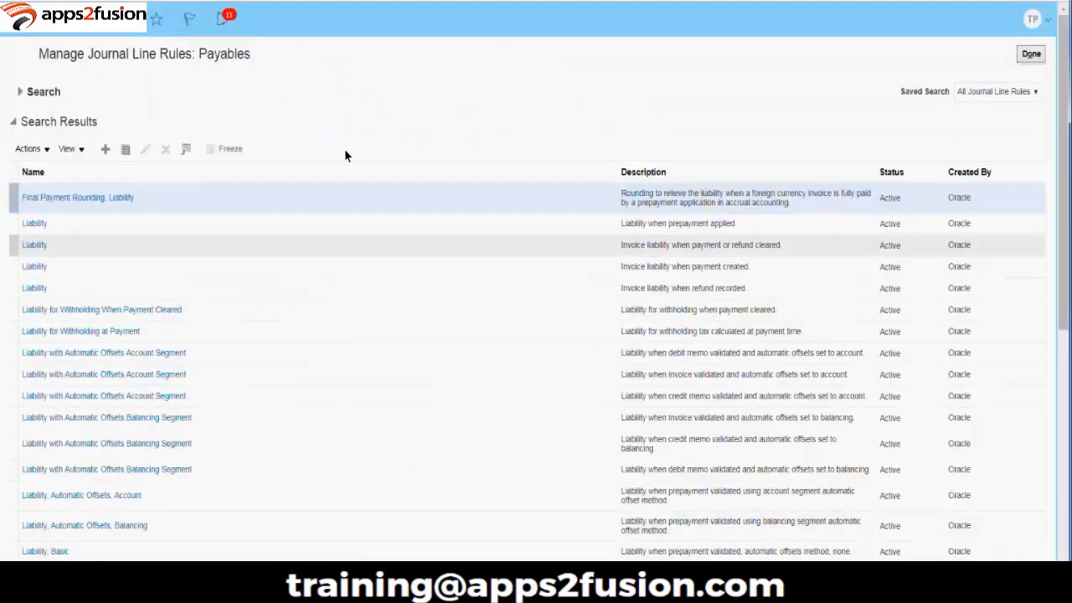
left_click(1034, 59)
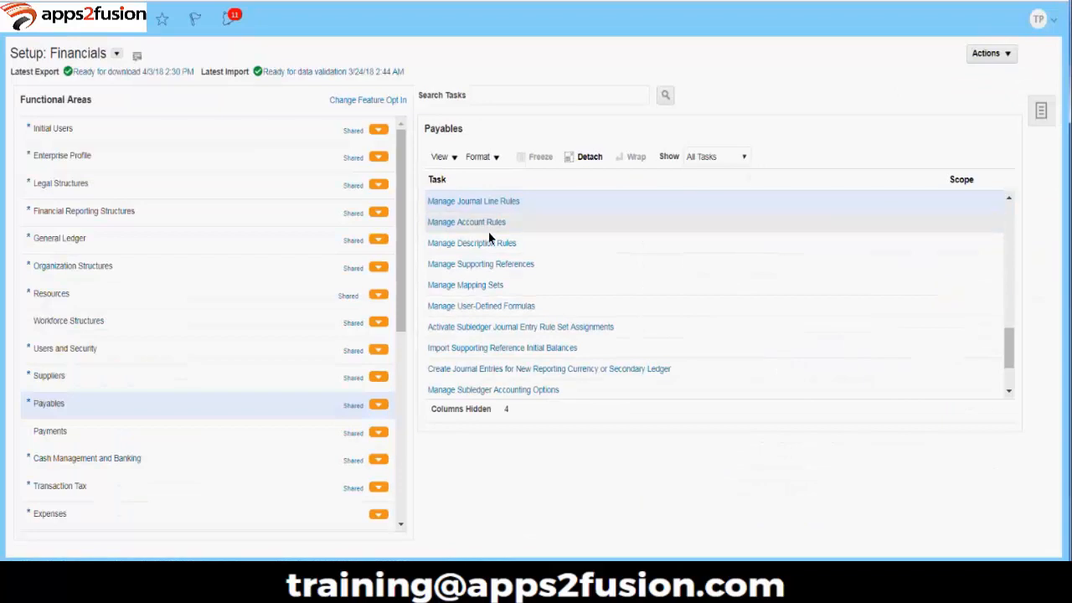
left_click(481, 202)
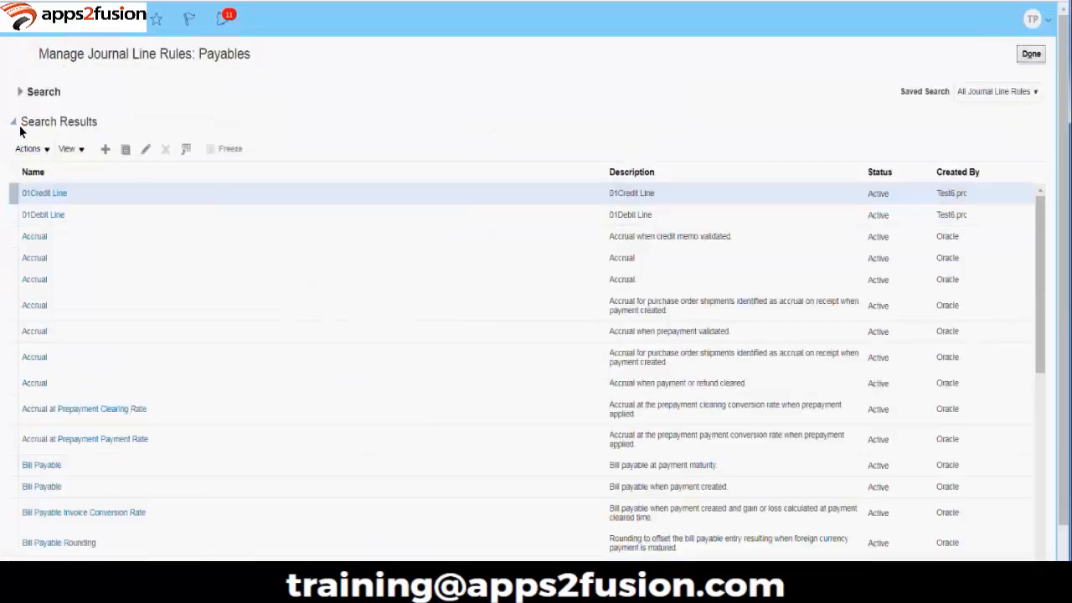
Start a new Payables journal line rule and name it PK1_Item_Expense
left_click(104, 148)
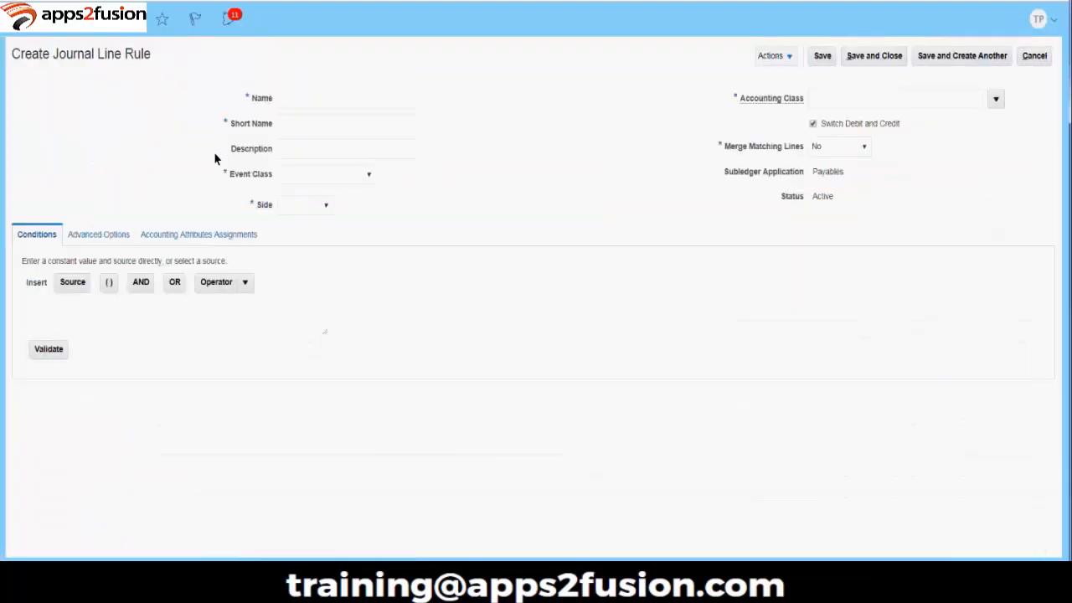
left_click(323, 101)
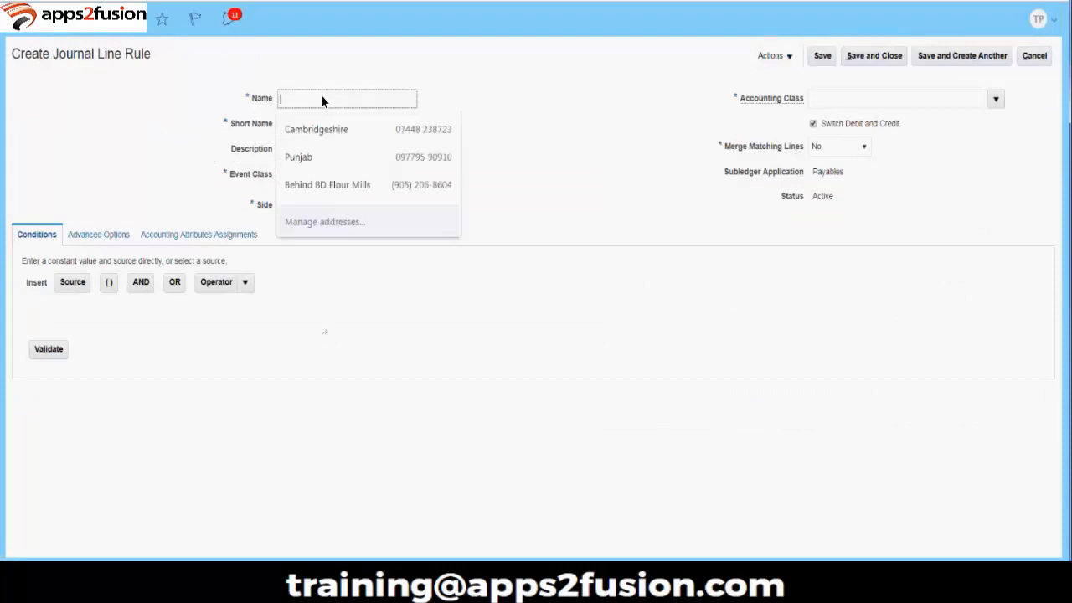
type("Pk")
key("BackSpace")
key("BackSpace")
key("BackSpace")
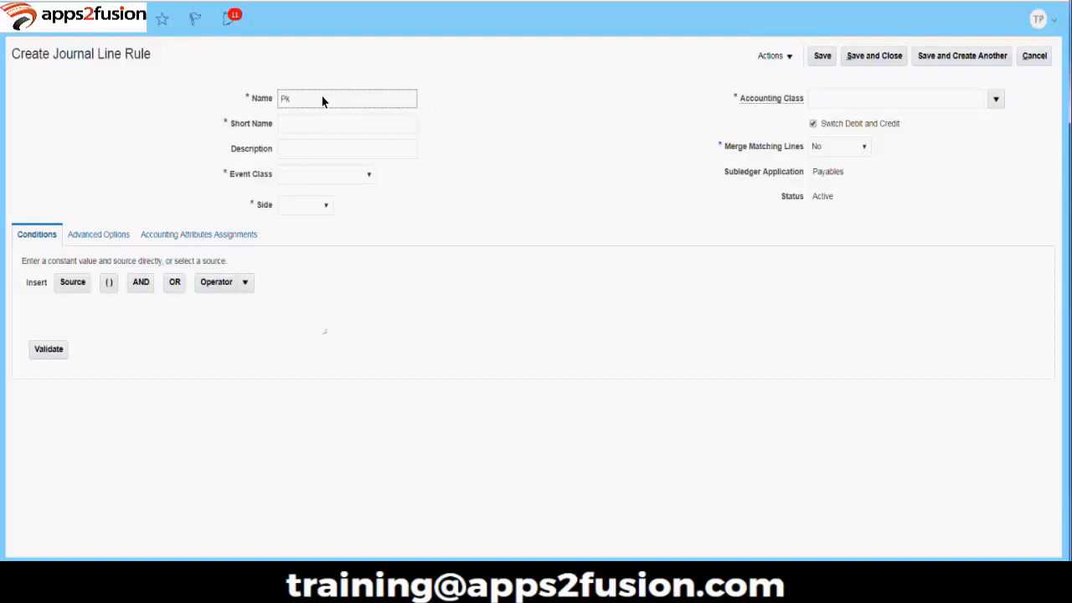
type("k")
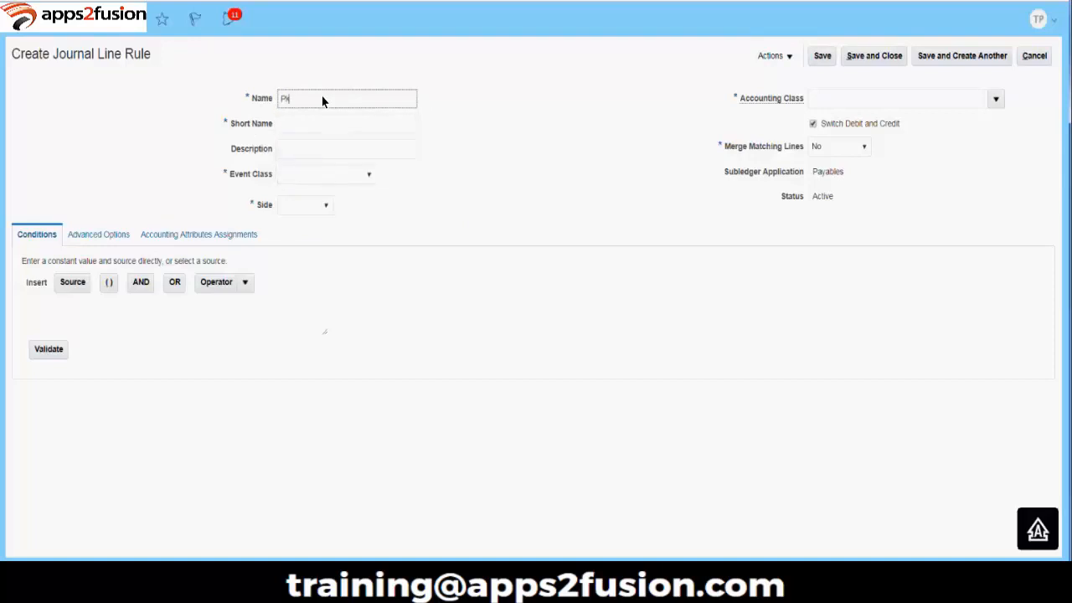
type("1")
key("BackSpace")
key("BackSpace")
type("k1")
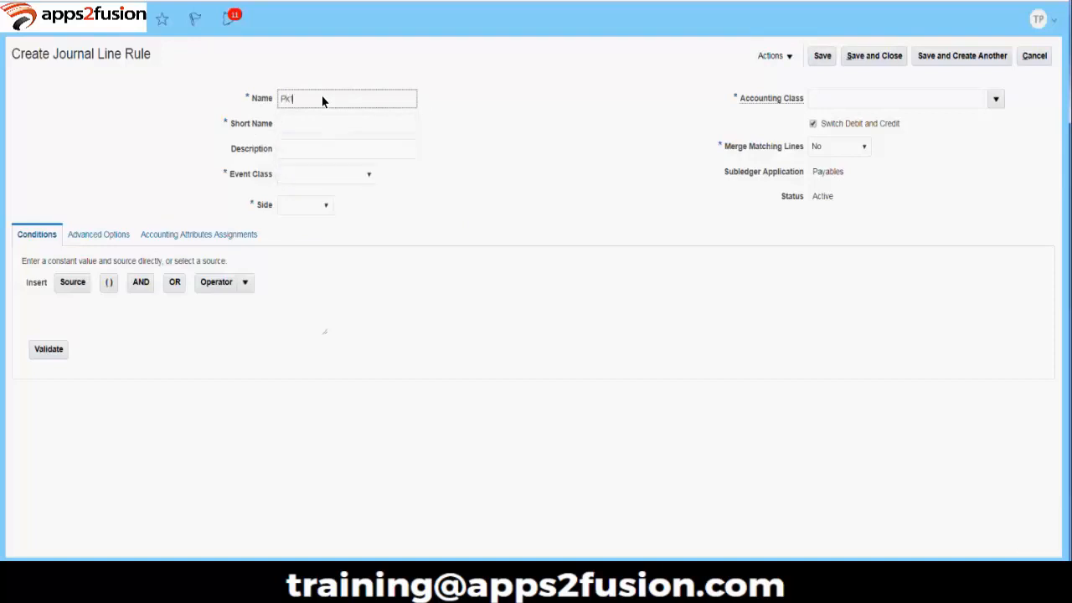
key("BackSpace")
key("BackSpace")
key("Caps_Lock")
key("Caps_Lock")
key("Caps_Lock")
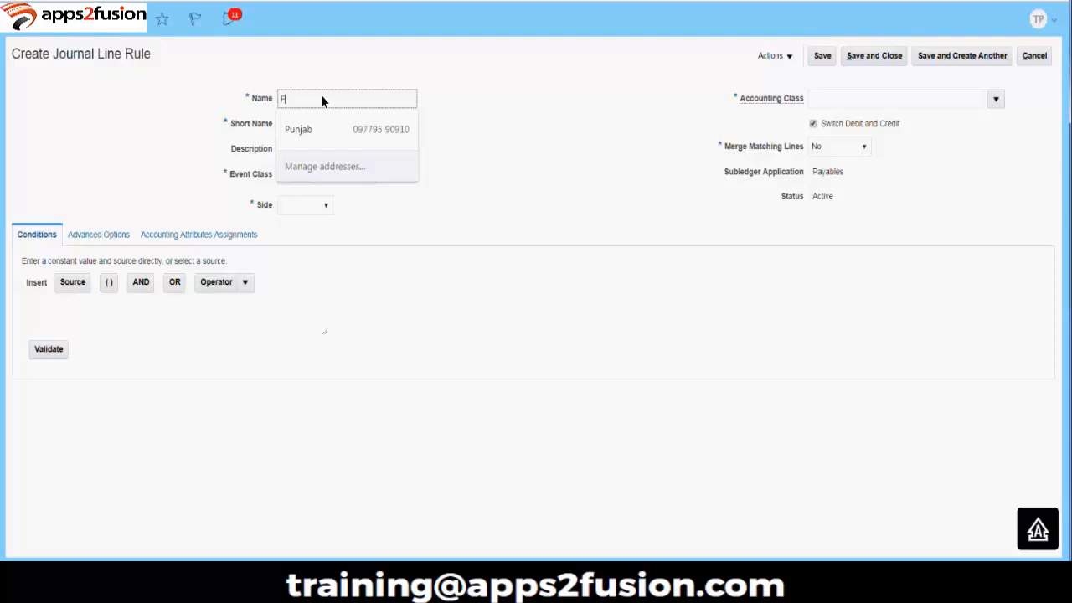
type("K1")
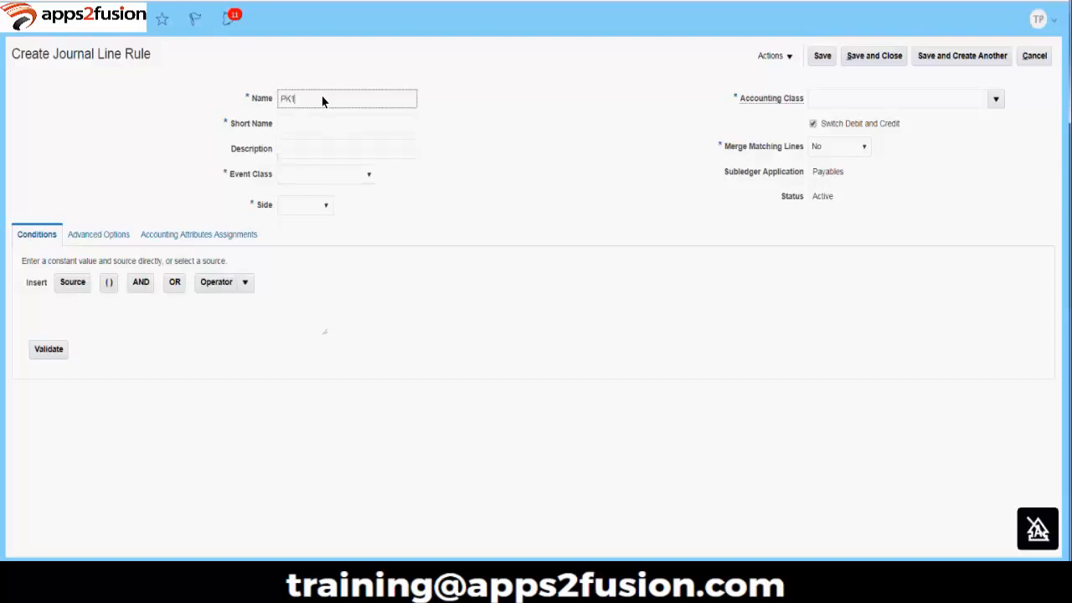
type("_Item_Expense")
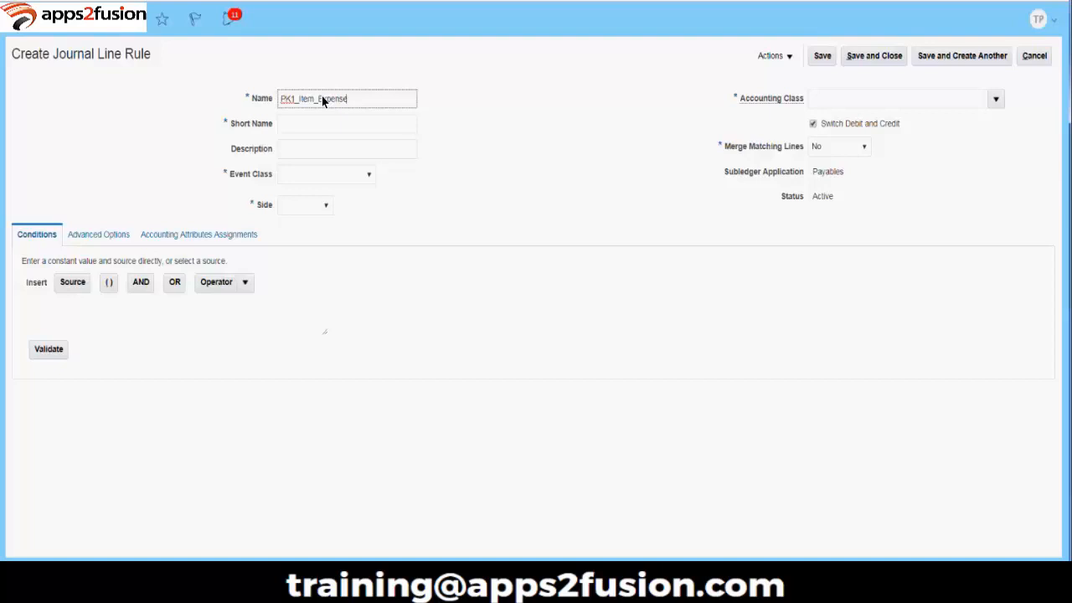
Set the rule's short name to PK1_ITEM_EXPENSE and copy the name PK1_Item_Expense into its description
left_click(332, 126)
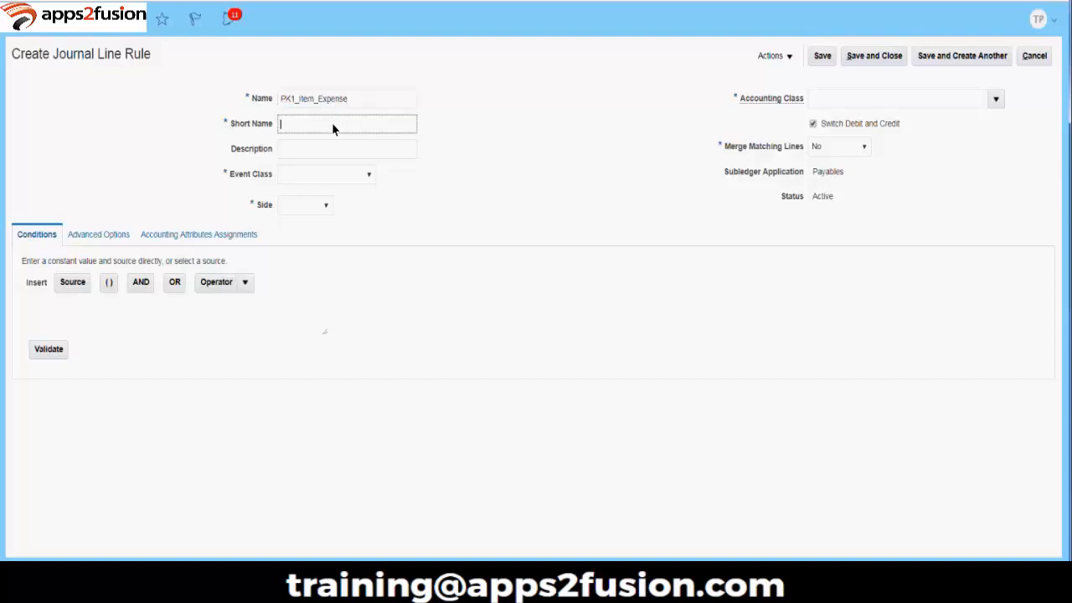
type("PK_")
key("BackSpace")
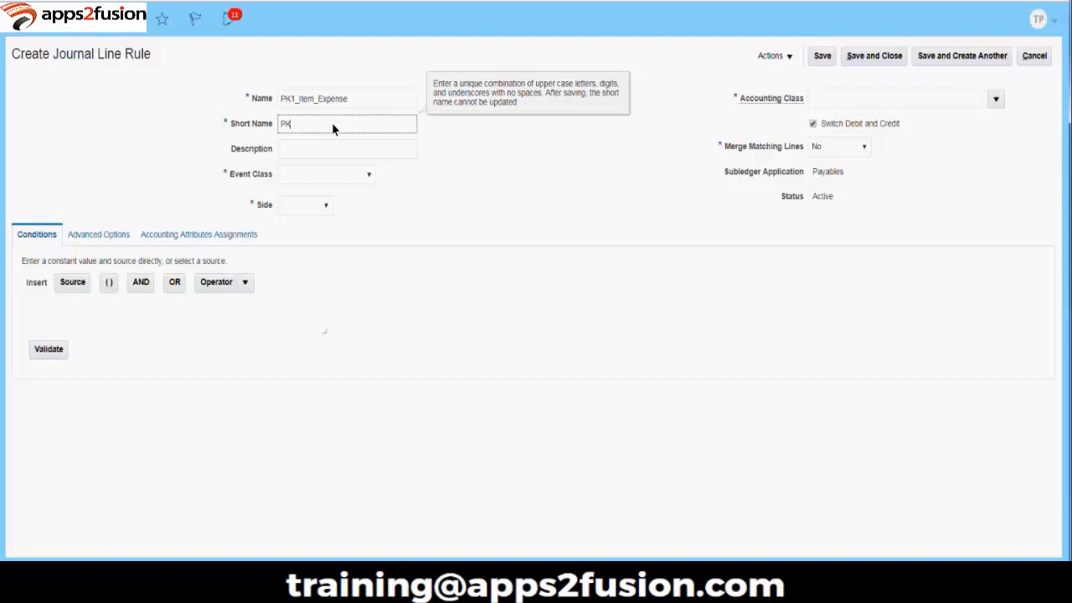
type("1_ITEM_EXPENSE")
left_click_drag(353, 98, 245, 104)
key("ctrl+c")
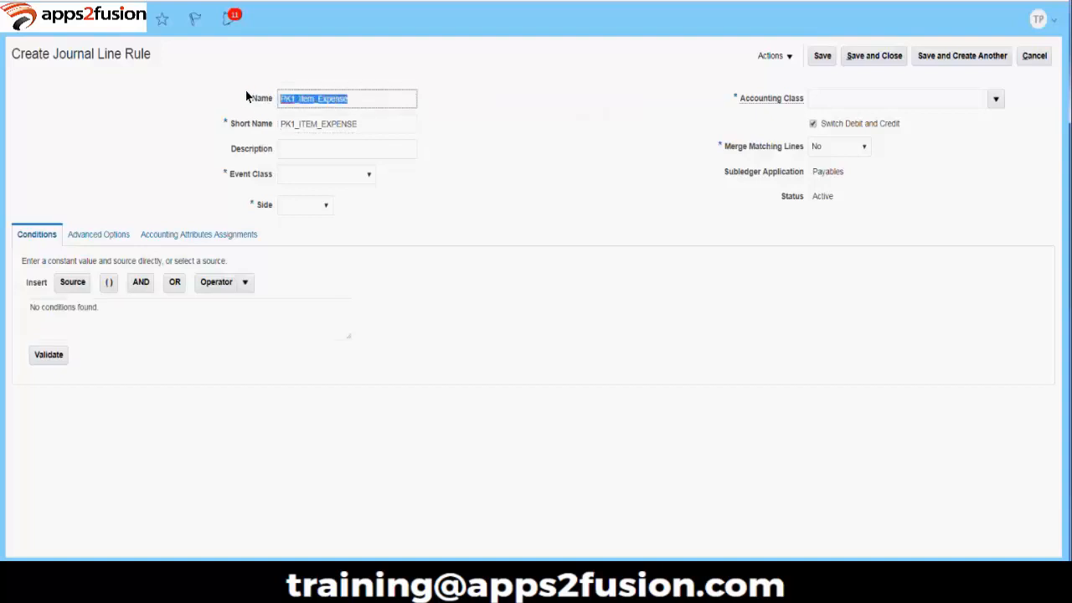
left_click(349, 153)
key("ctrl+v")
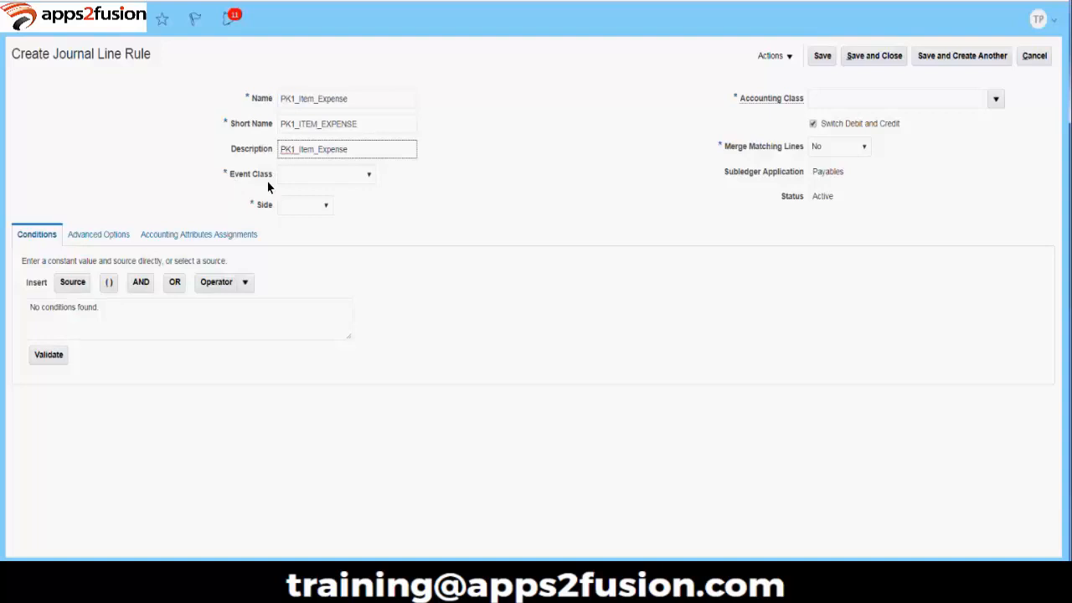
Set the rule's event class to Invoices and its side to Debit
left_click(337, 173)
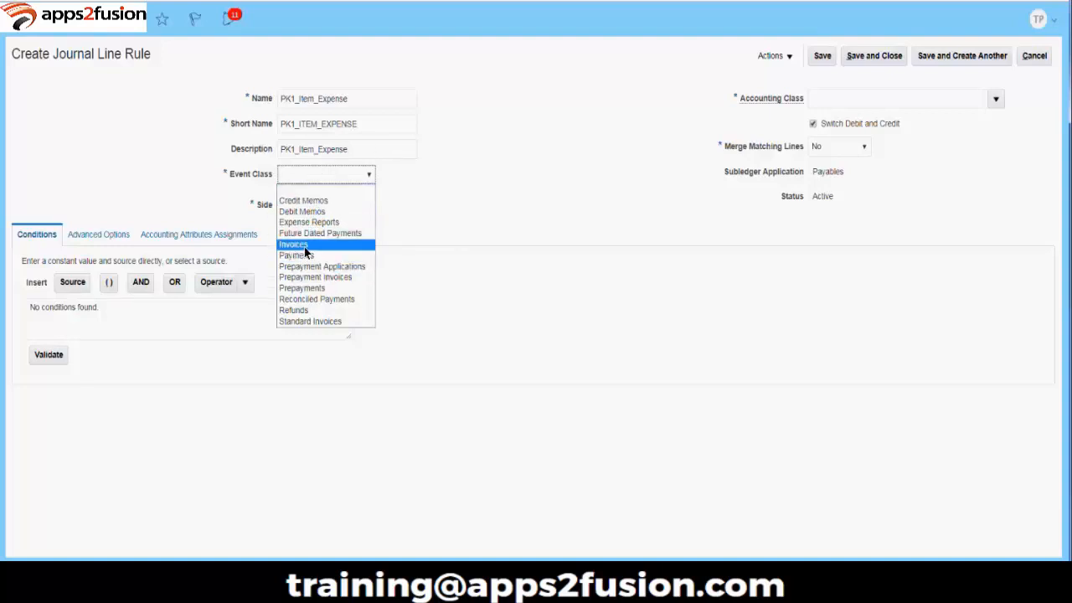
left_click(304, 245)
left_click(326, 209)
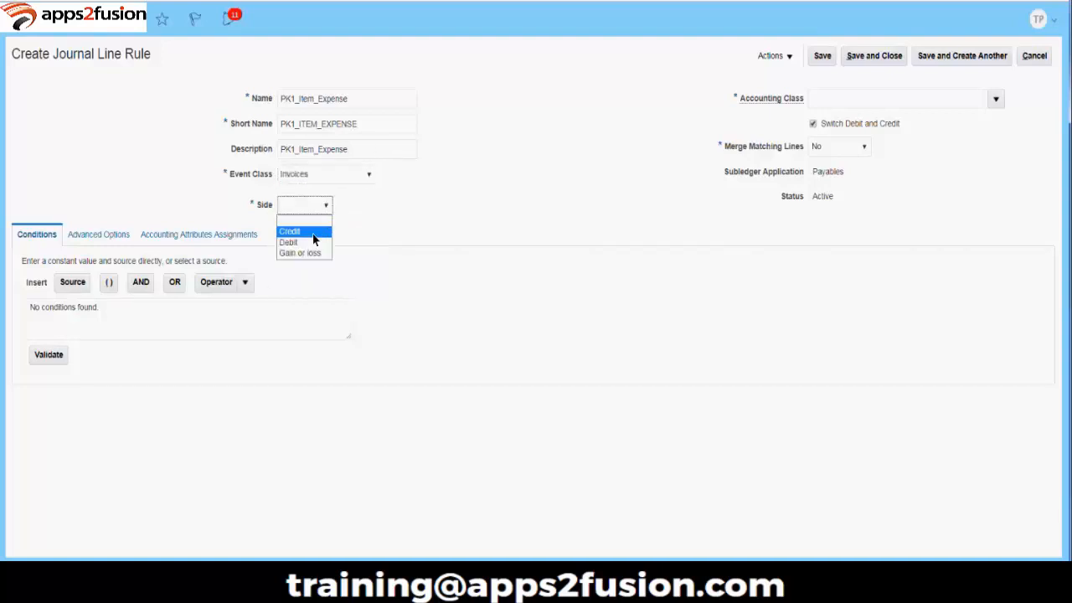
left_click(309, 242)
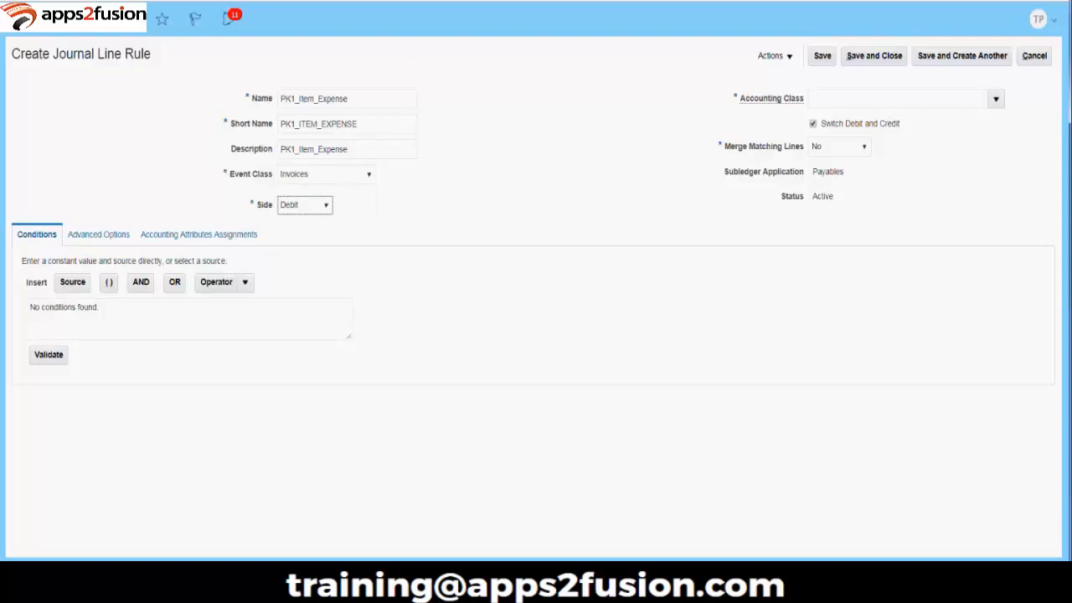
Search the accounting classes for "Item Expe" and set the rule's accounting class to Item expense
left_click(996, 99)
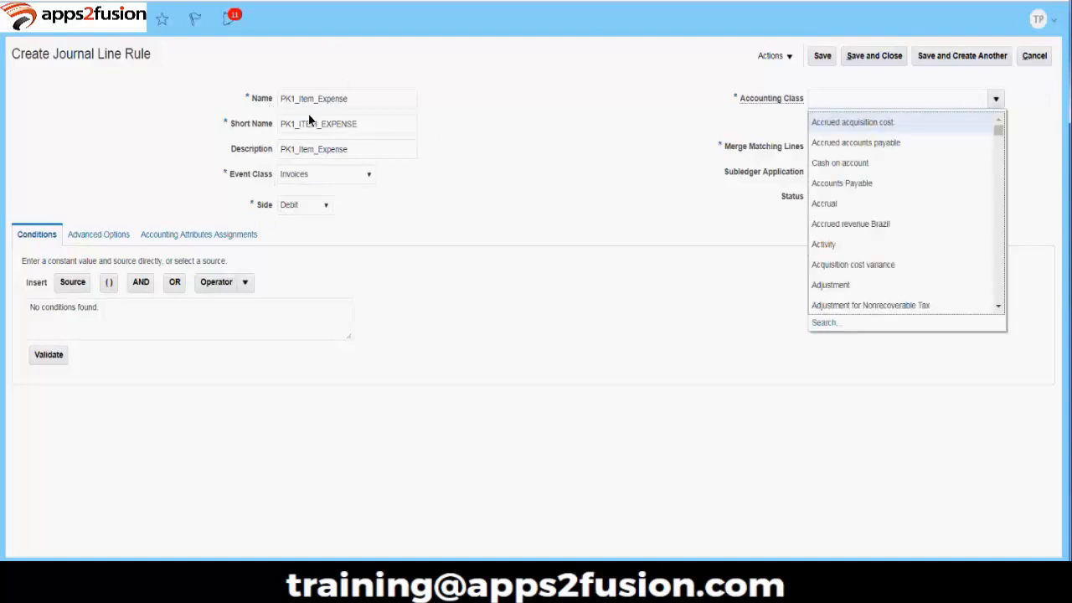
left_click(832, 326)
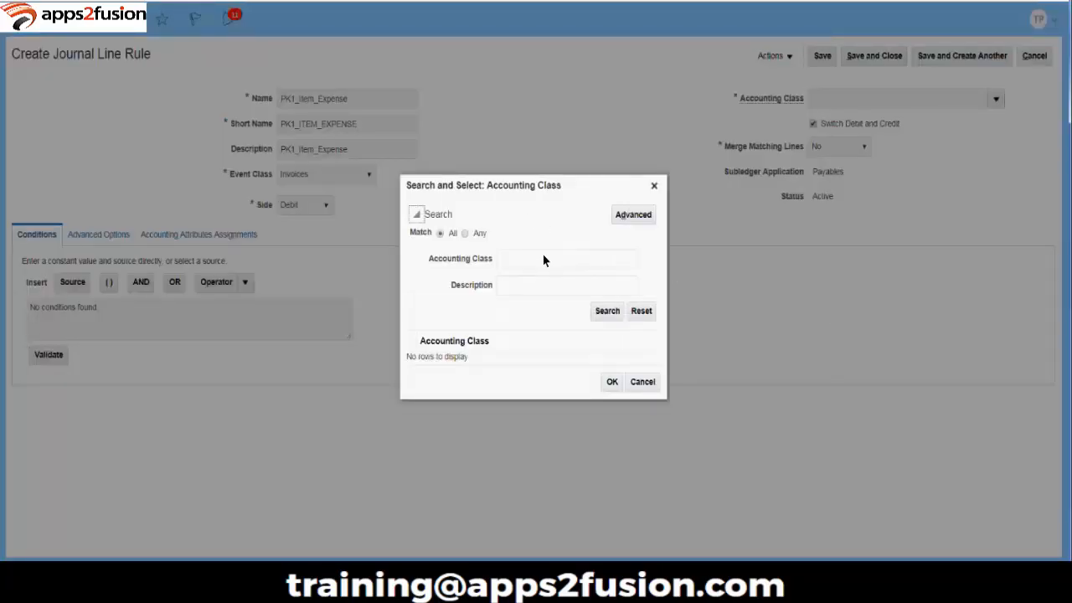
left_click(541, 259)
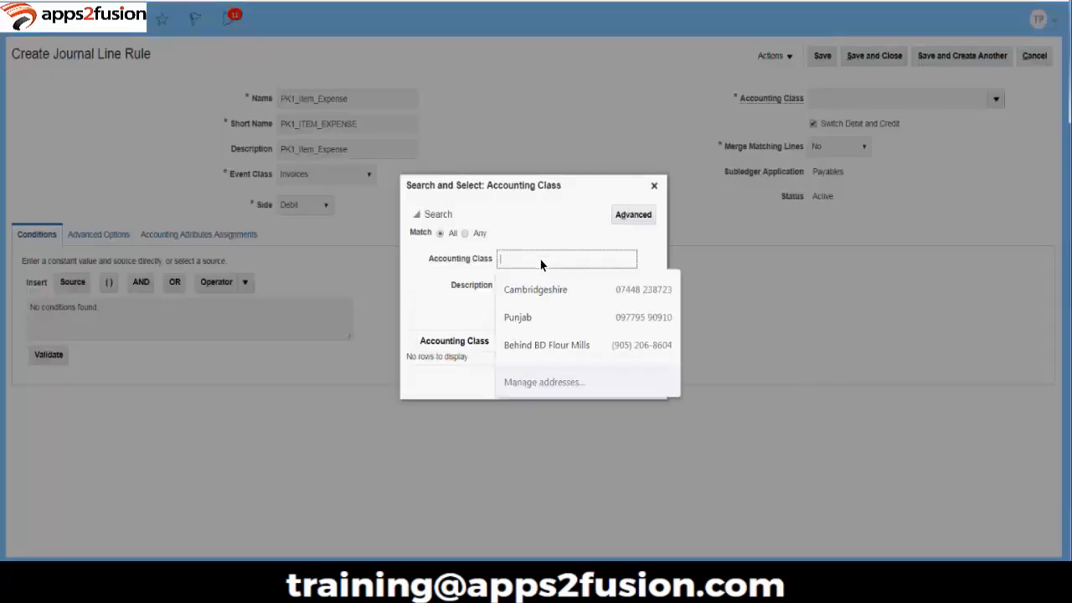
type("Item Expe")
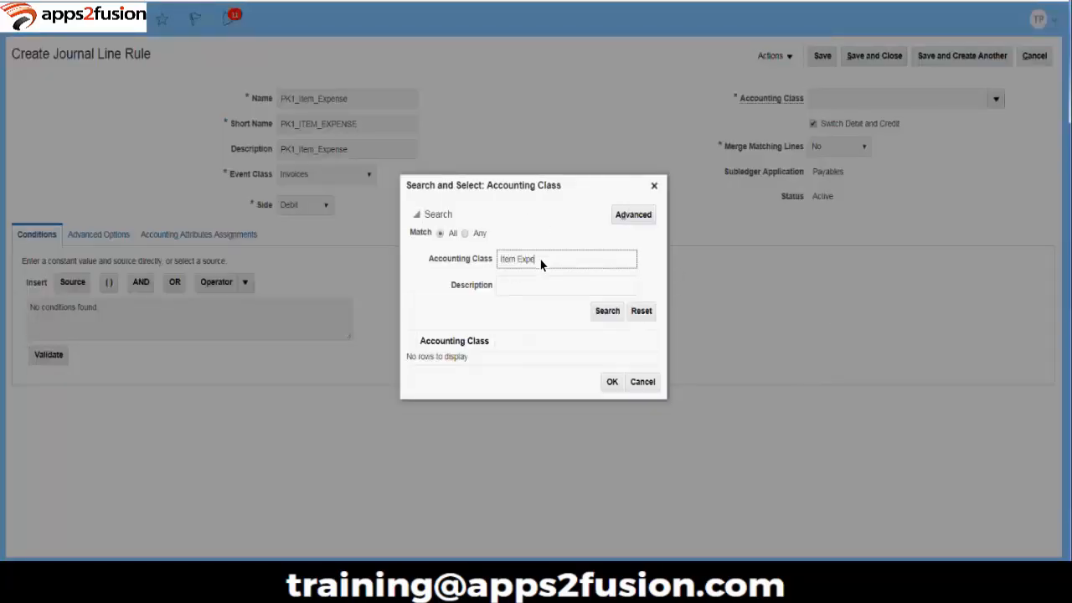
key("Return")
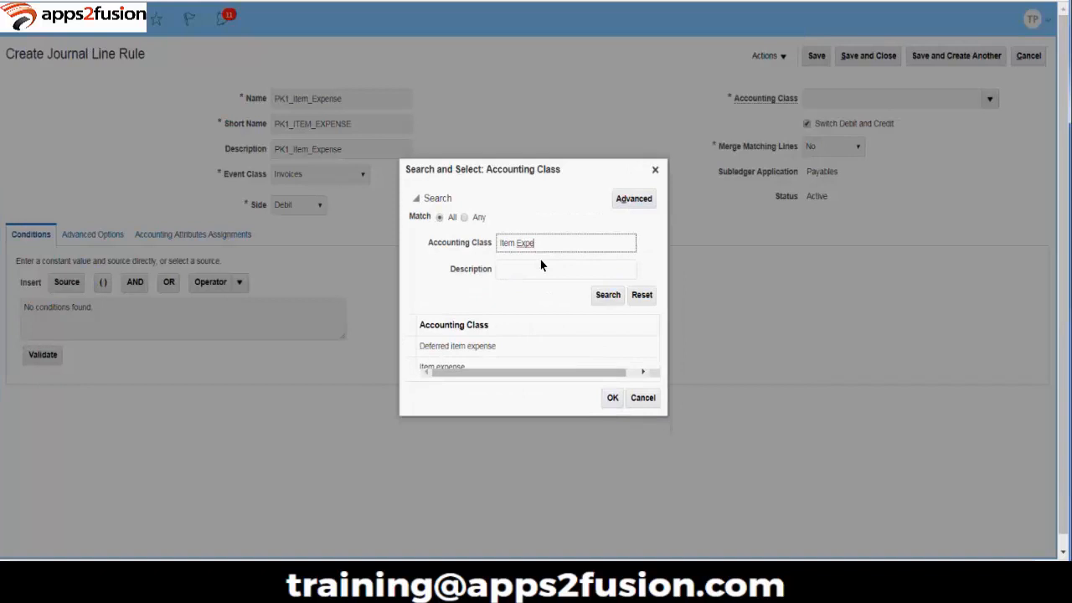
left_click(463, 367)
double_click(463, 366)
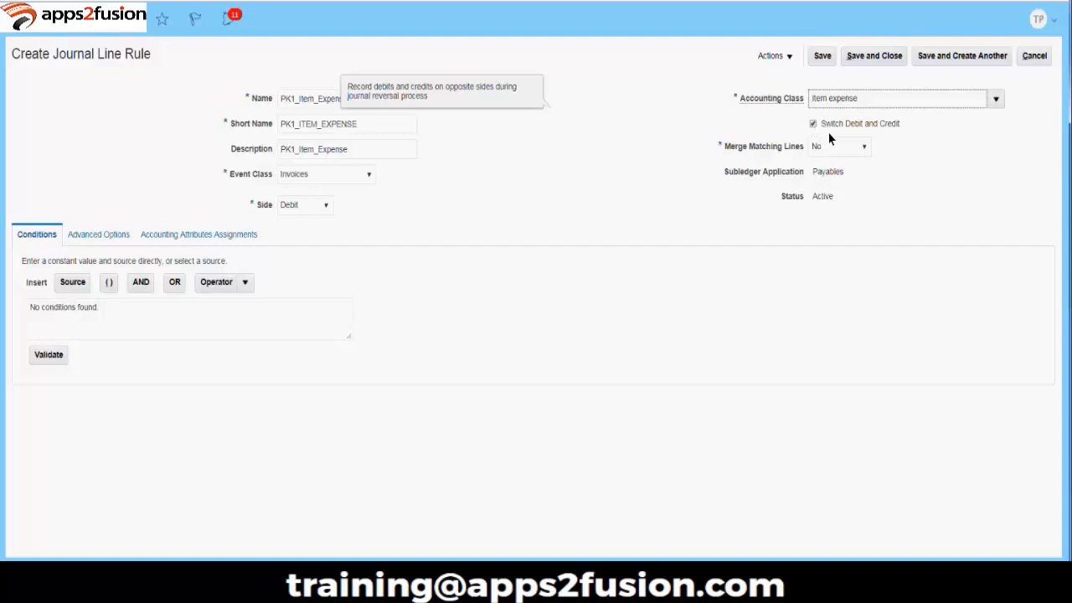
Set the rule's Merge Matching Lines option to Debit or credit
left_click(836, 146)
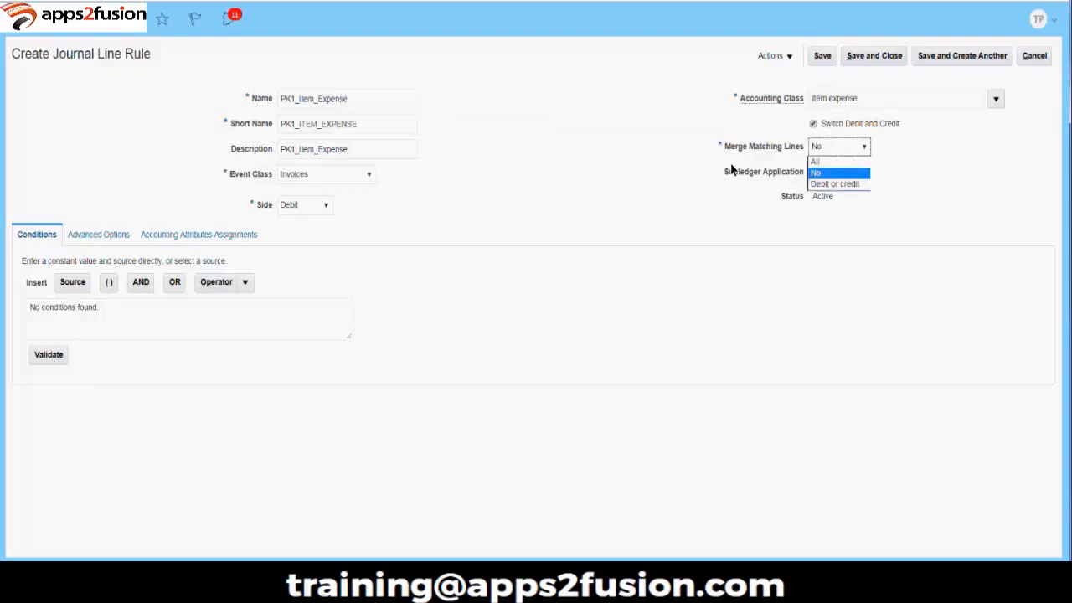
left_click(821, 163)
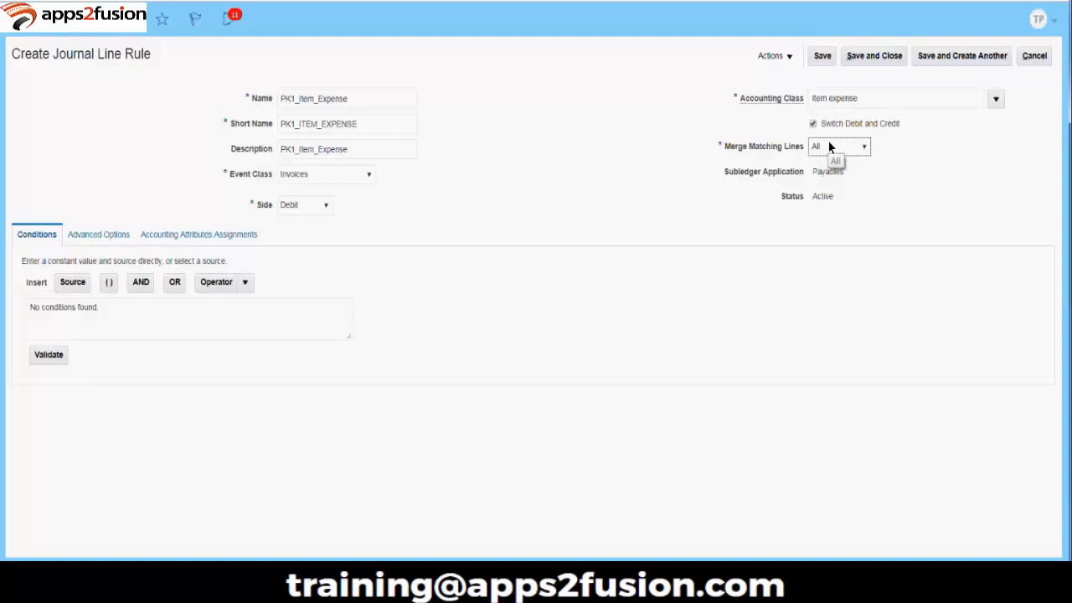
left_click(828, 146)
left_click(827, 185)
Consult the Debit Line slide in the Fusion Sub Ledger Accounting PDF and compare it with the rule's advanced options
mouse_move(294, 576)
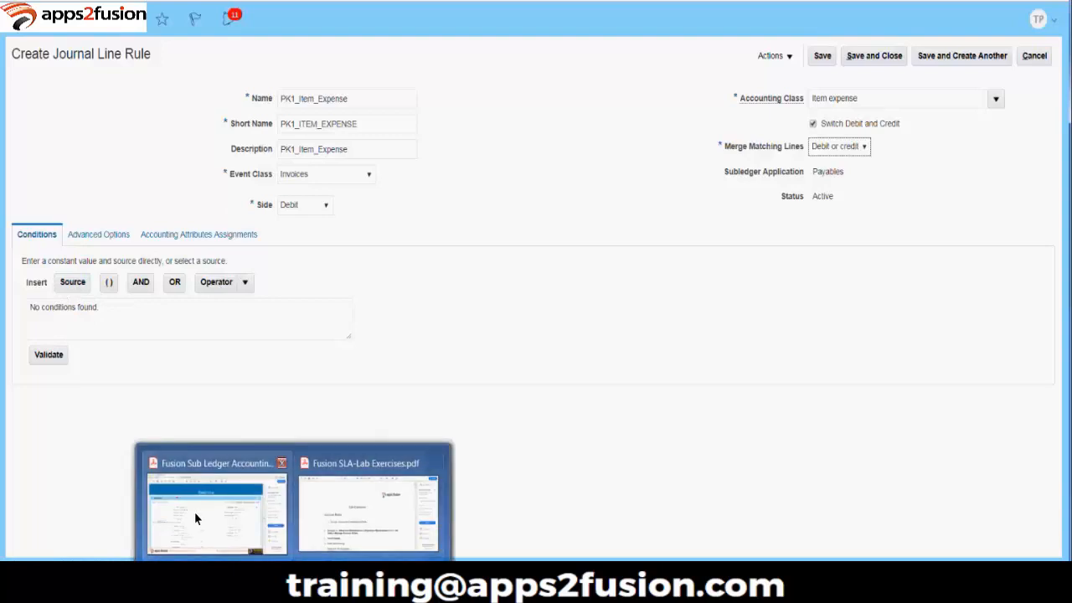
left_click(194, 512)
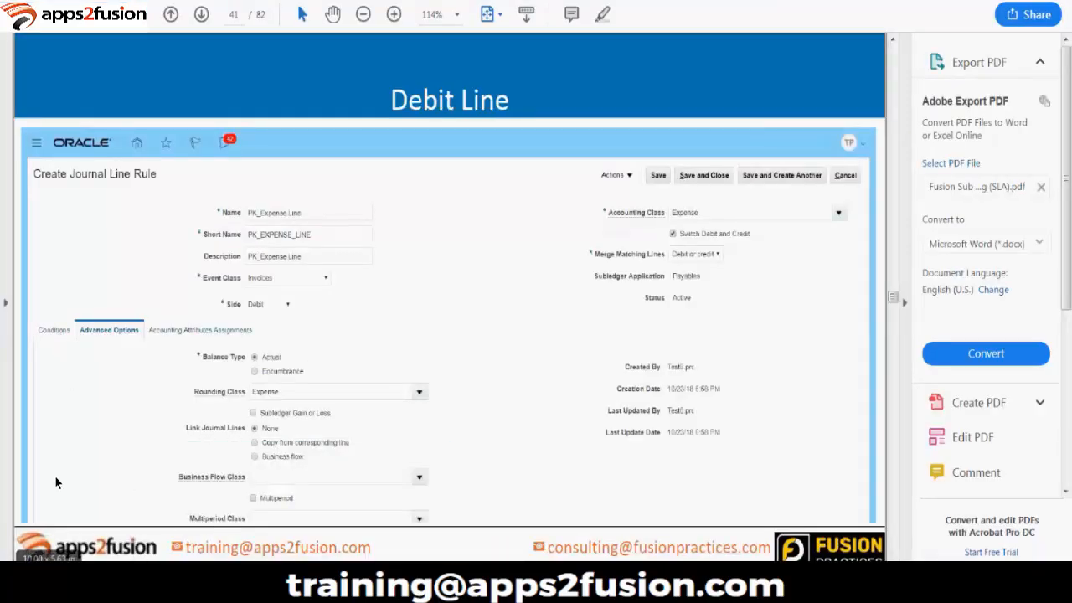
left_click(179, 501)
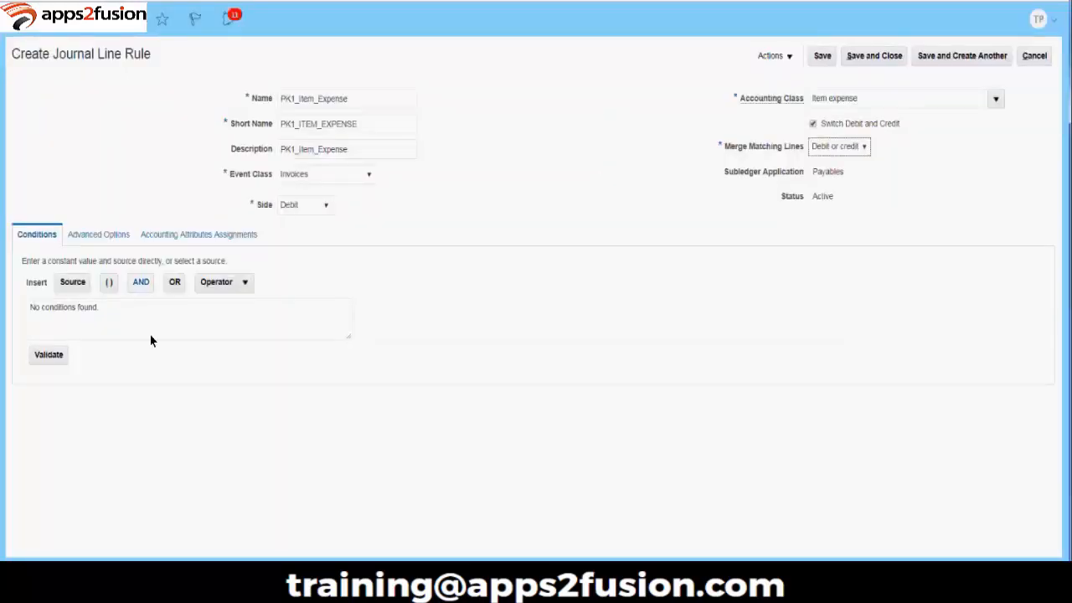
left_click(115, 241)
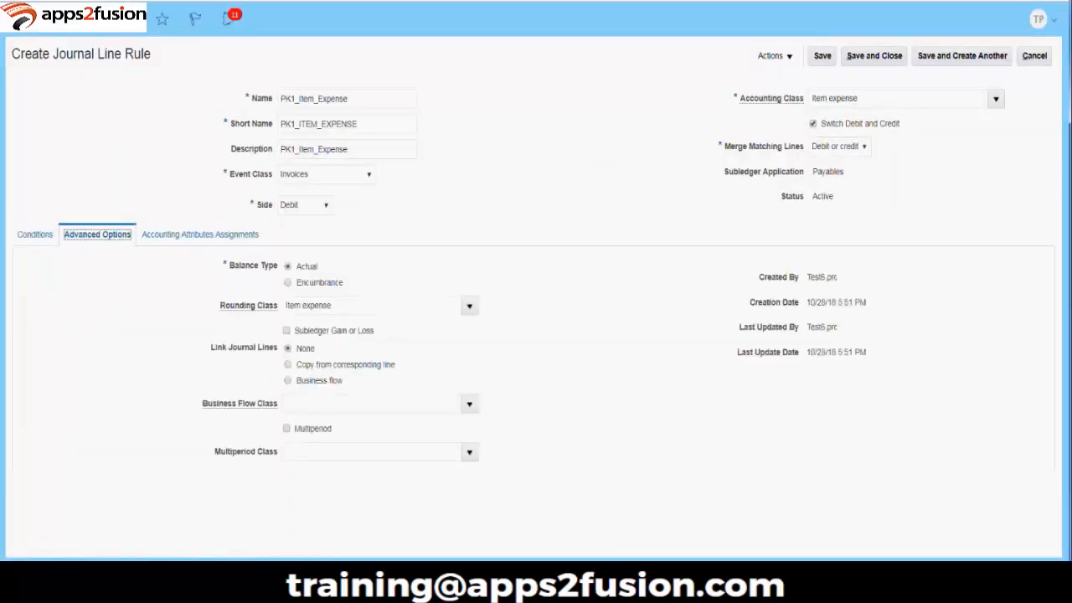
left_click(179, 587)
key("Right")
key("Right")
Return to the rule's conditions, start inserting a source into the empty condition, and list the available sources by name
left_click(42, 237)
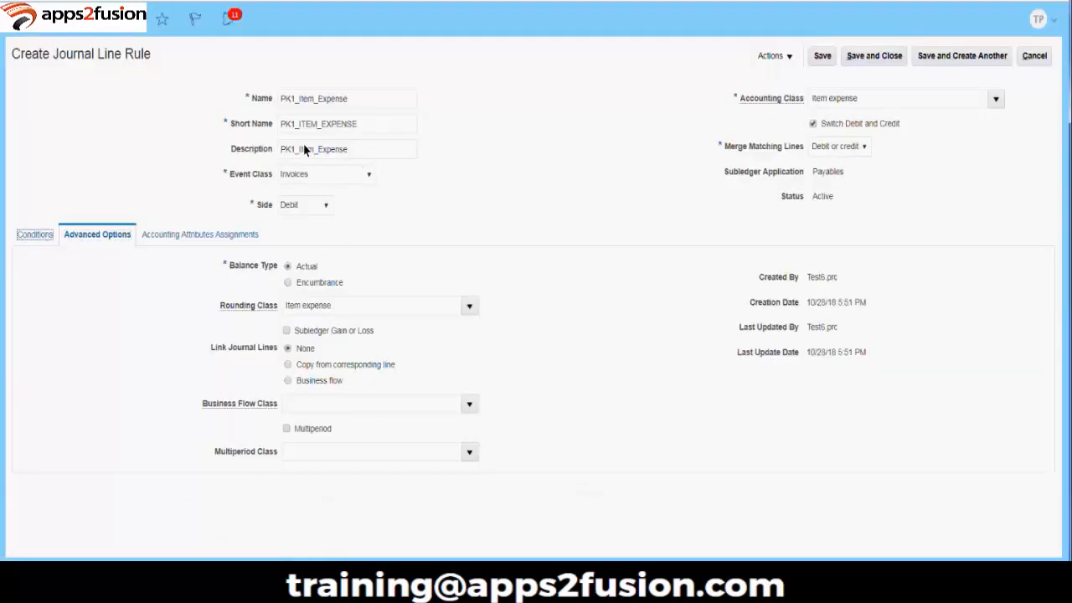
left_click(161, 317)
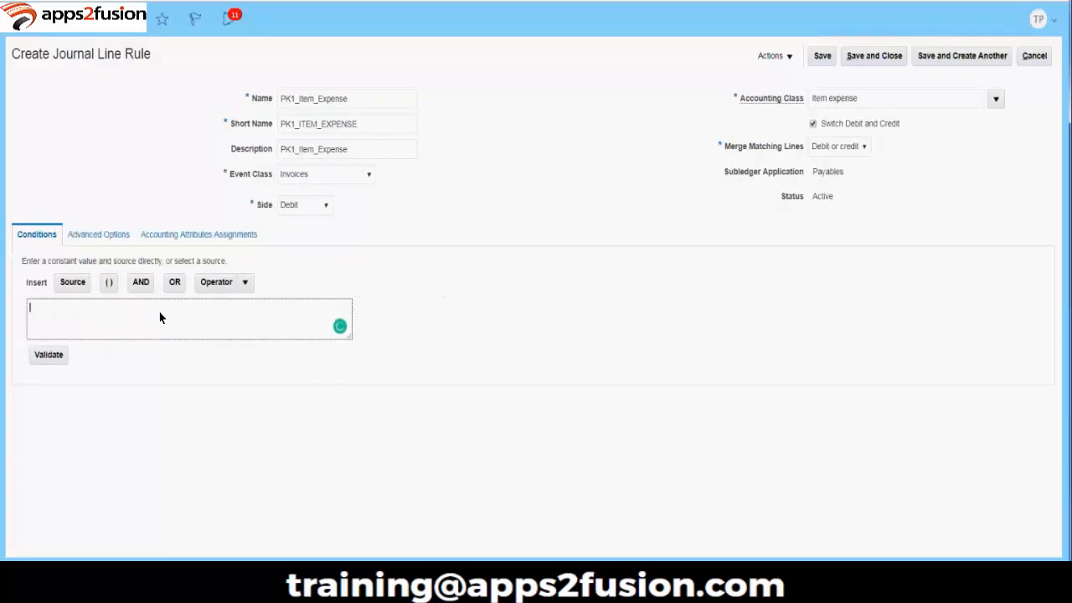
left_click(75, 286)
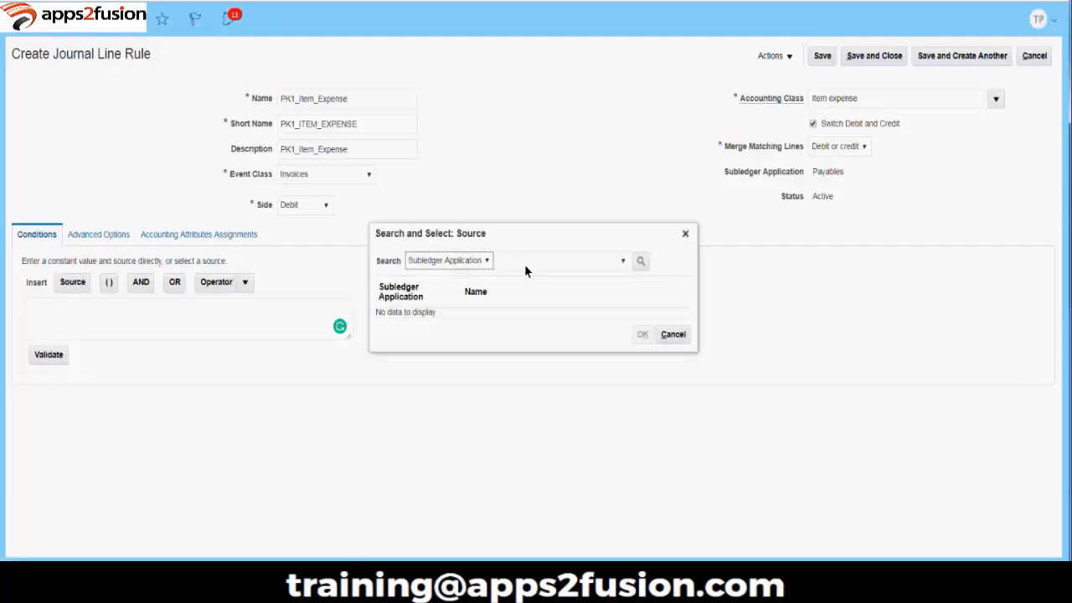
left_click(525, 264)
left_click(419, 260)
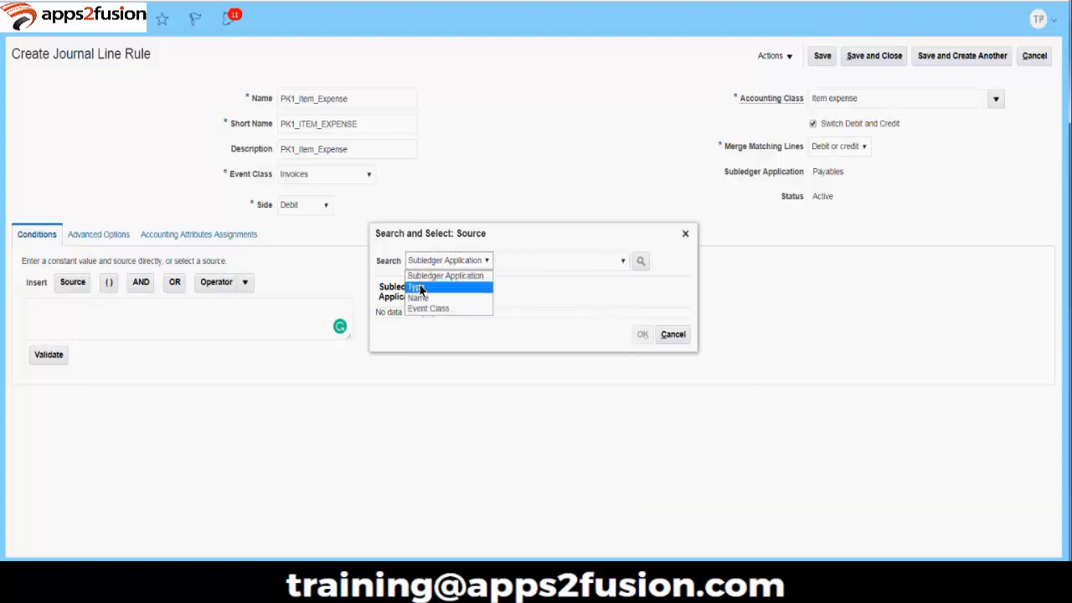
left_click(419, 298)
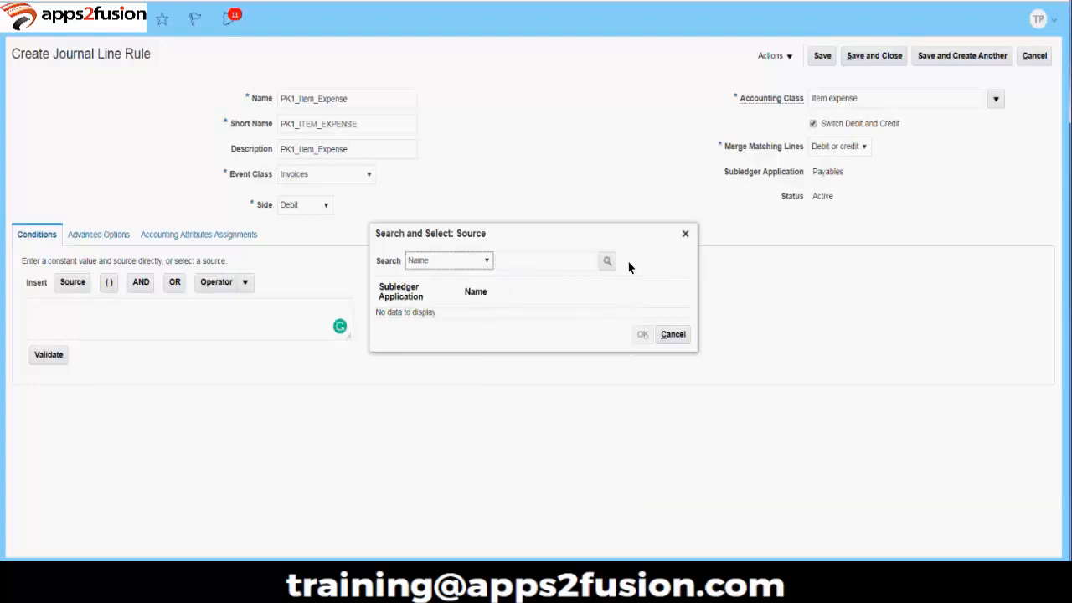
left_click(607, 262)
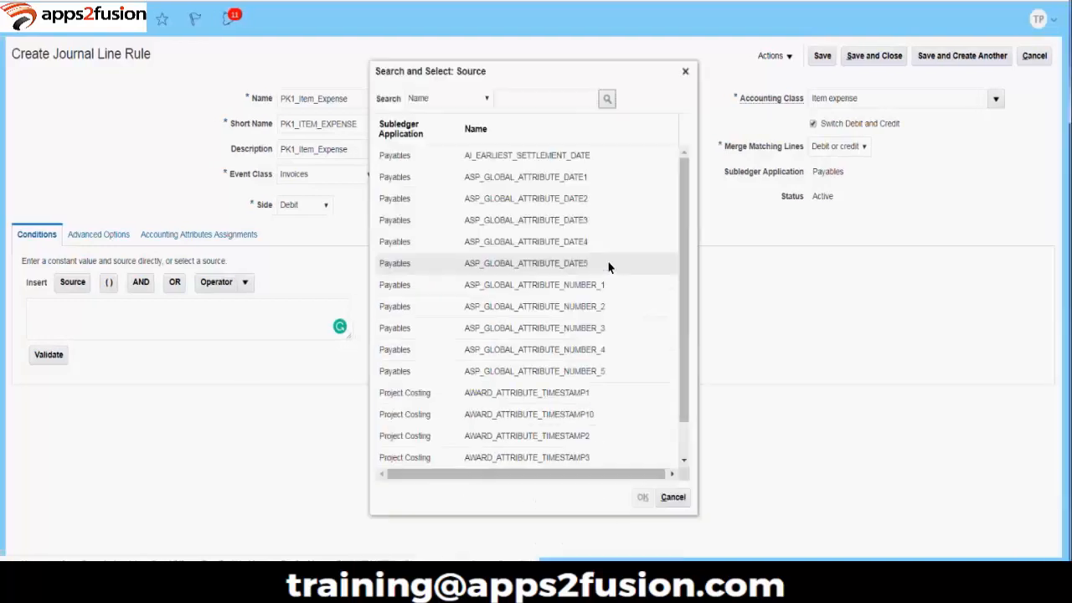
Search the condition sources by subledger application, restricted to Payables
left_click(450, 99)
left_click(446, 111)
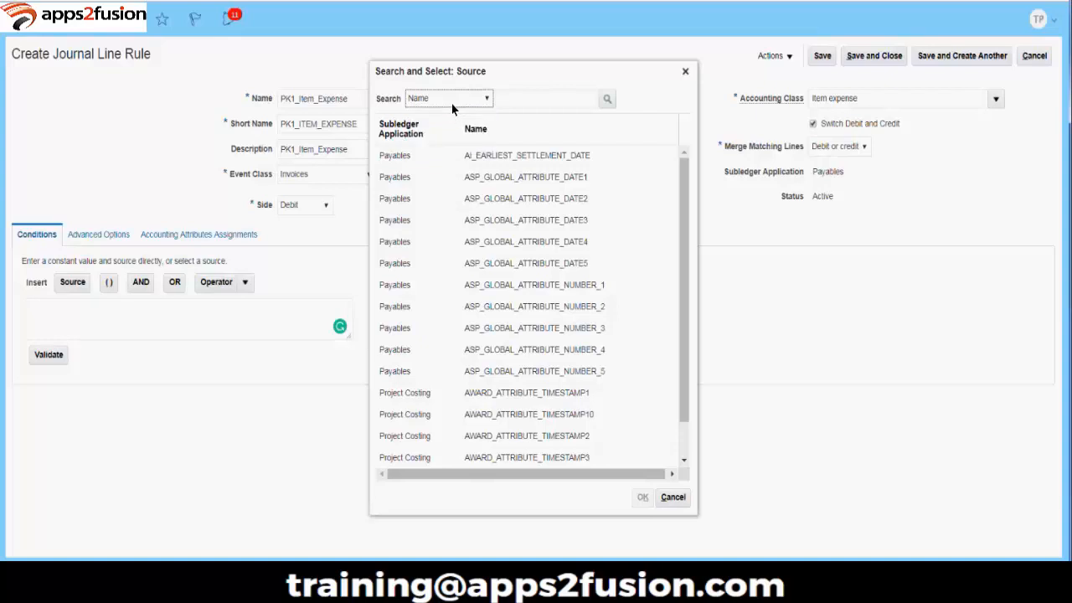
left_click(450, 99)
left_click(445, 110)
left_click(639, 101)
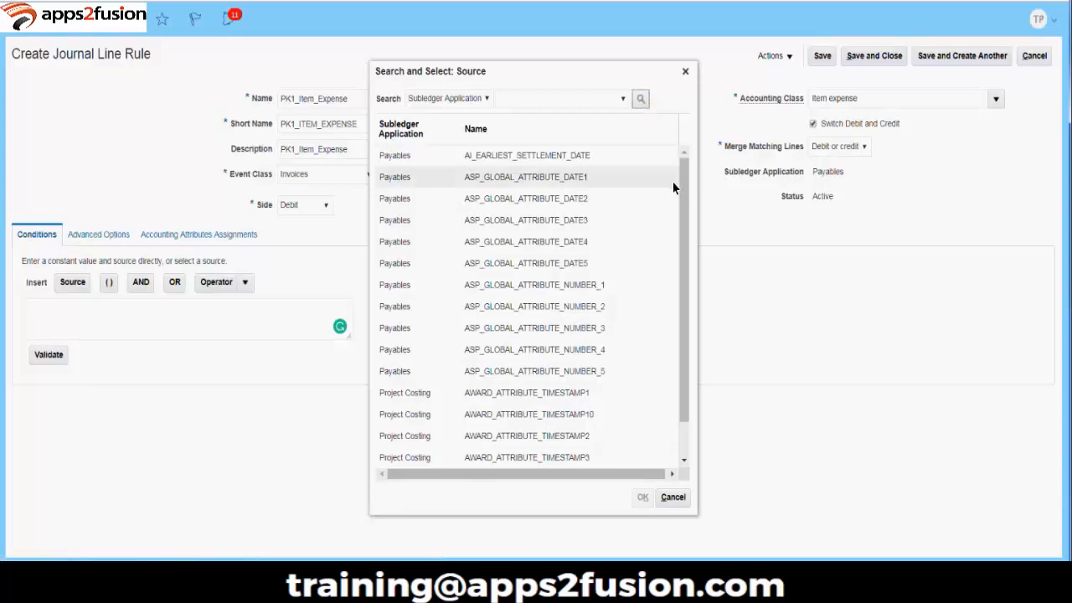
left_click_drag(684, 189, 686, 293)
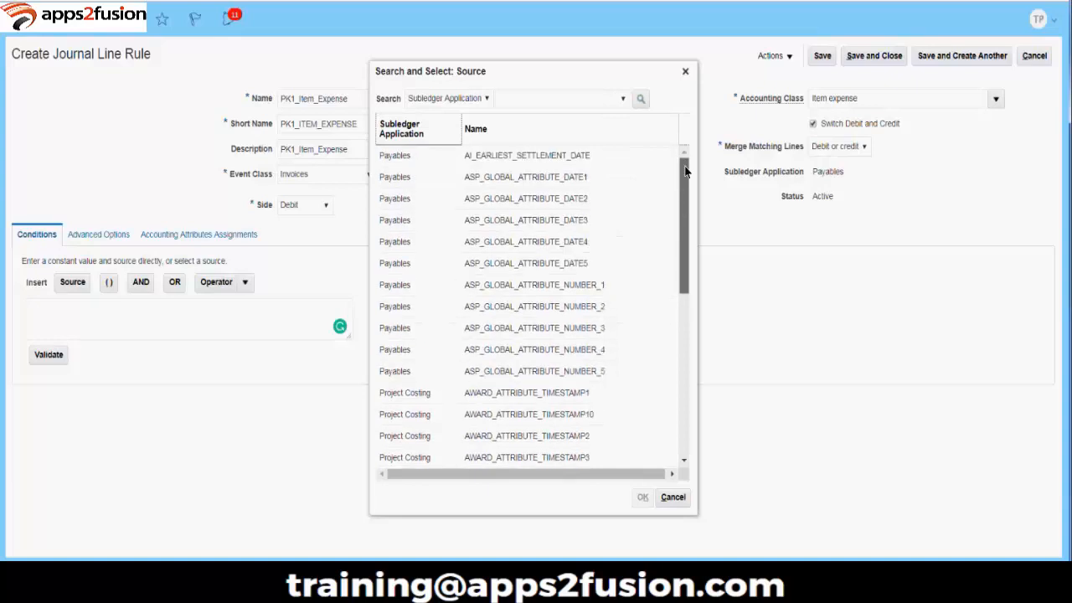
left_click(569, 101)
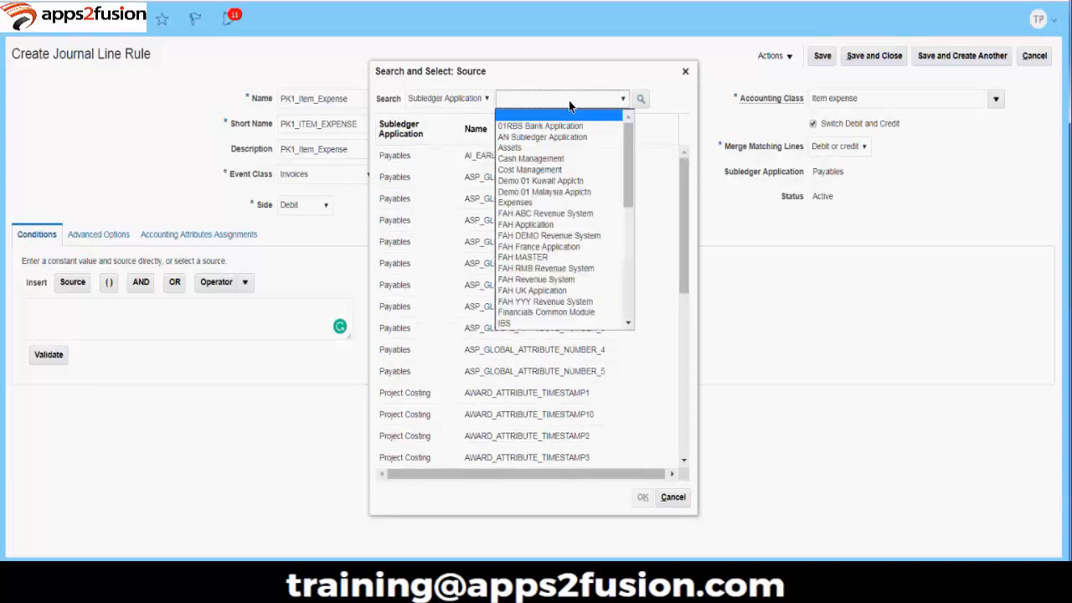
type("pa")
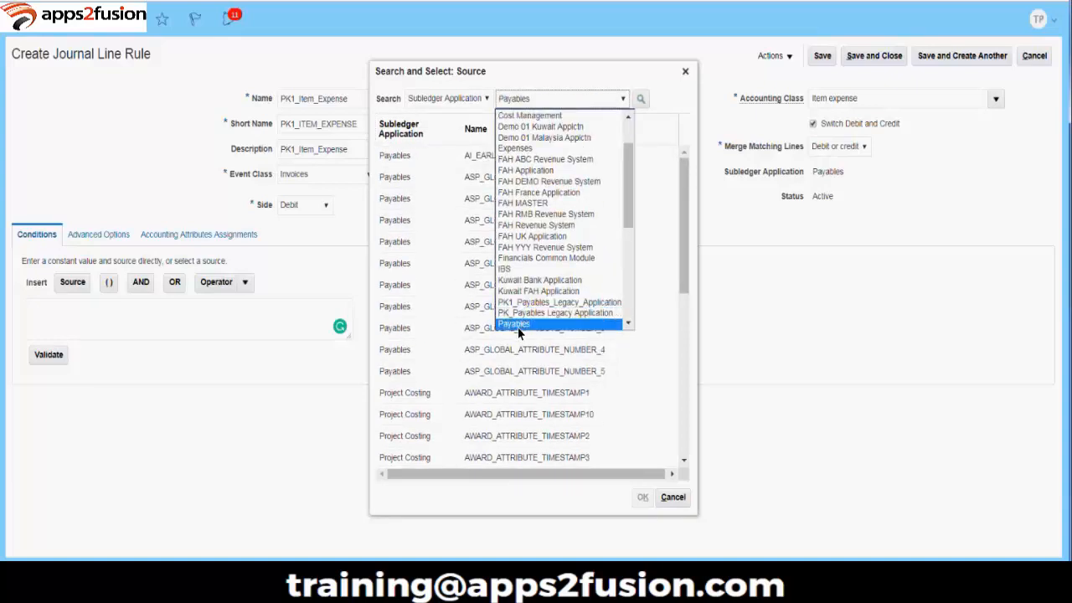
left_click(518, 325)
left_click(642, 100)
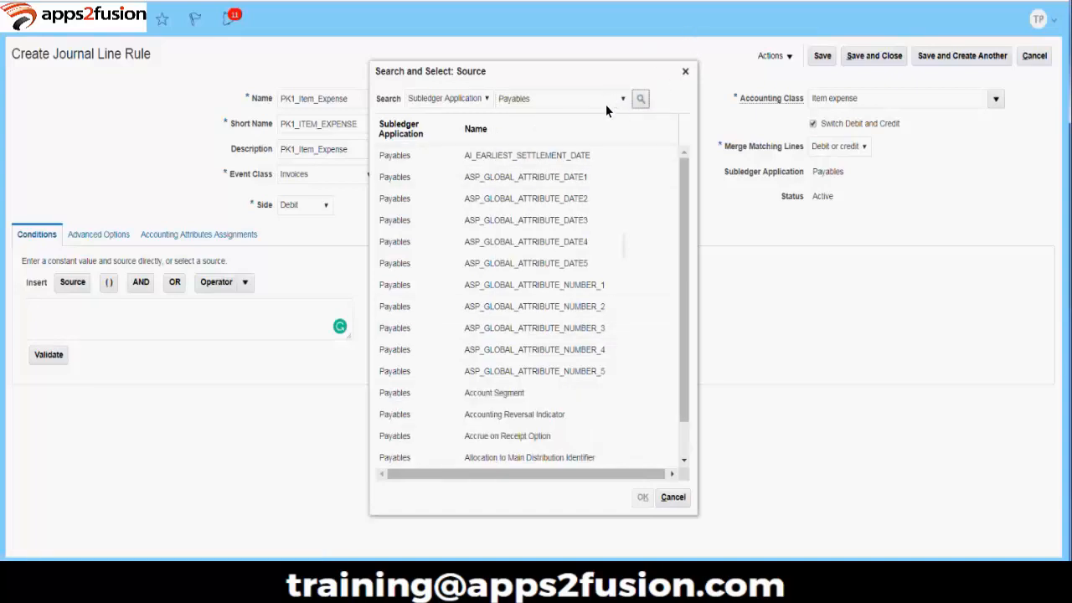
left_click(606, 103)
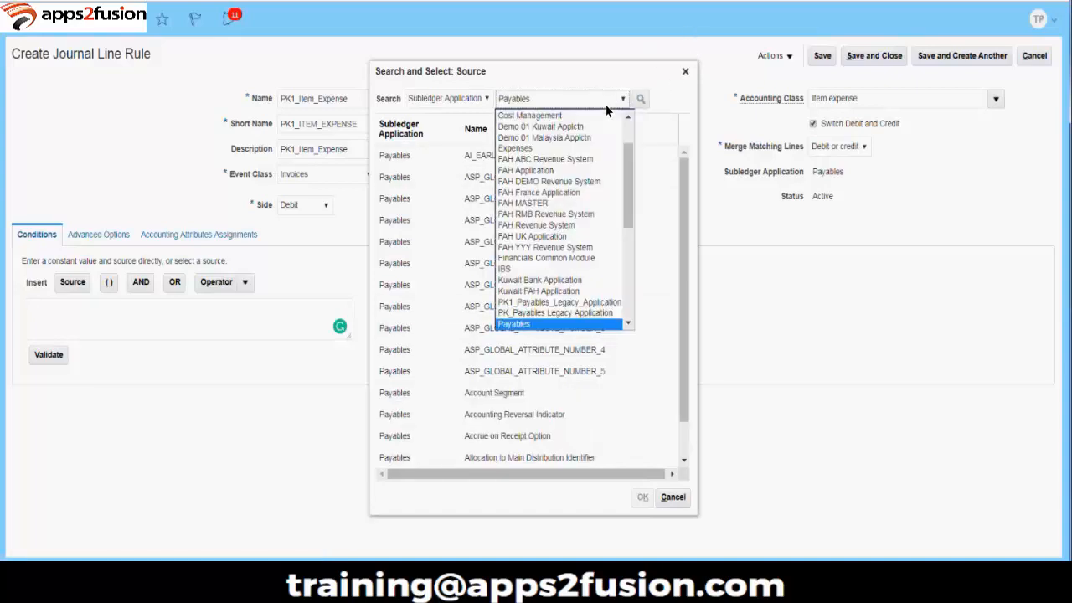
left_click(534, 325)
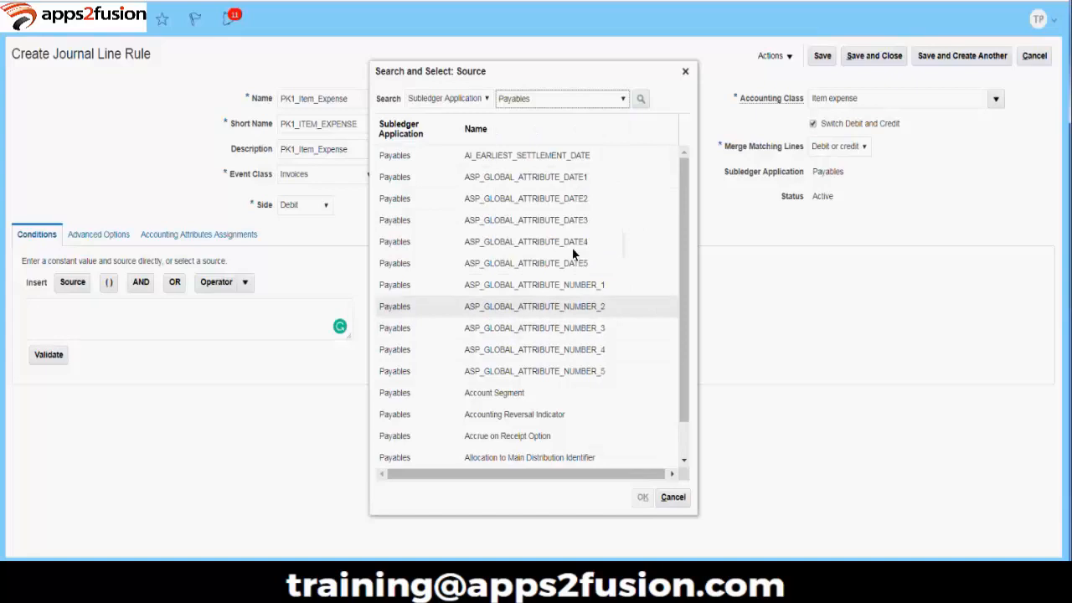
Find Invoice Distribution Number among the Payables sources and insert it into the rule's condition
left_click_drag(684, 168, 678, 450)
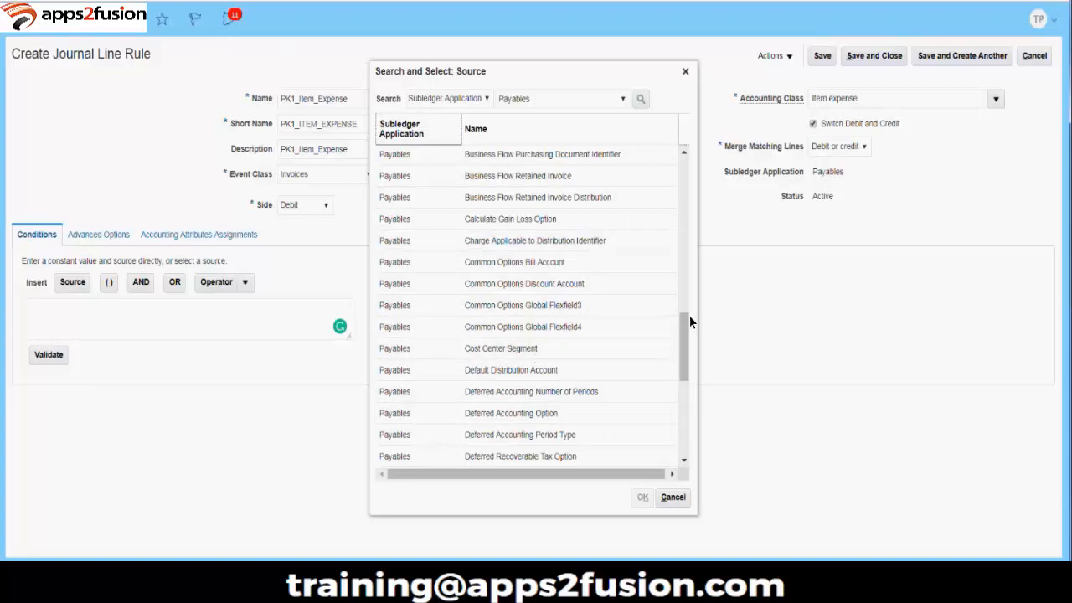
left_click_drag(689, 315, 673, 401)
left_click(529, 335)
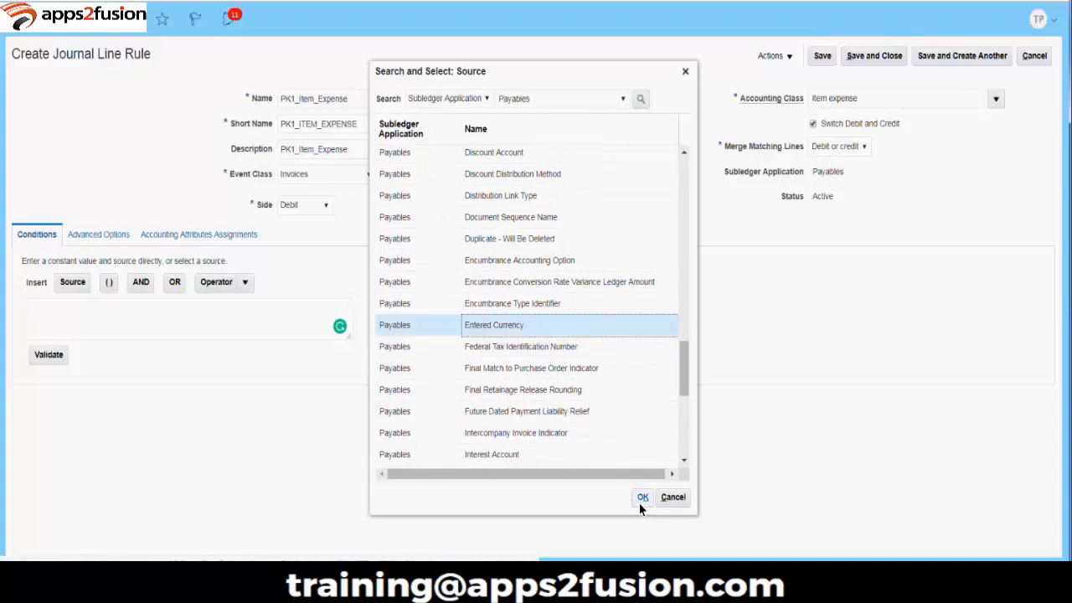
left_click_drag(685, 379, 685, 481)
left_click_drag(687, 399, 682, 468)
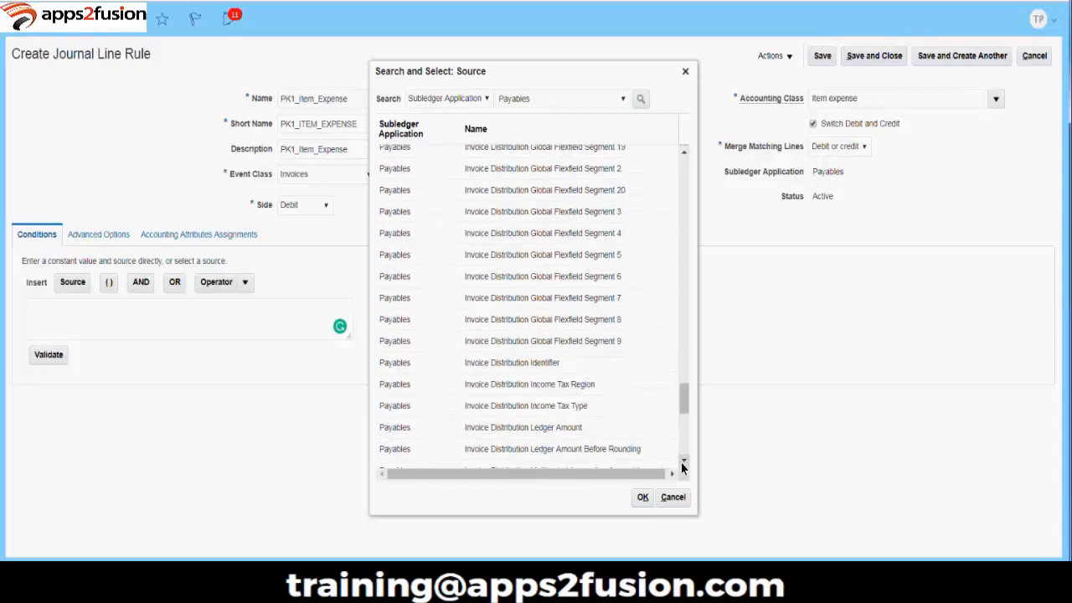
left_click_drag(681, 402, 681, 428)
left_click(552, 266)
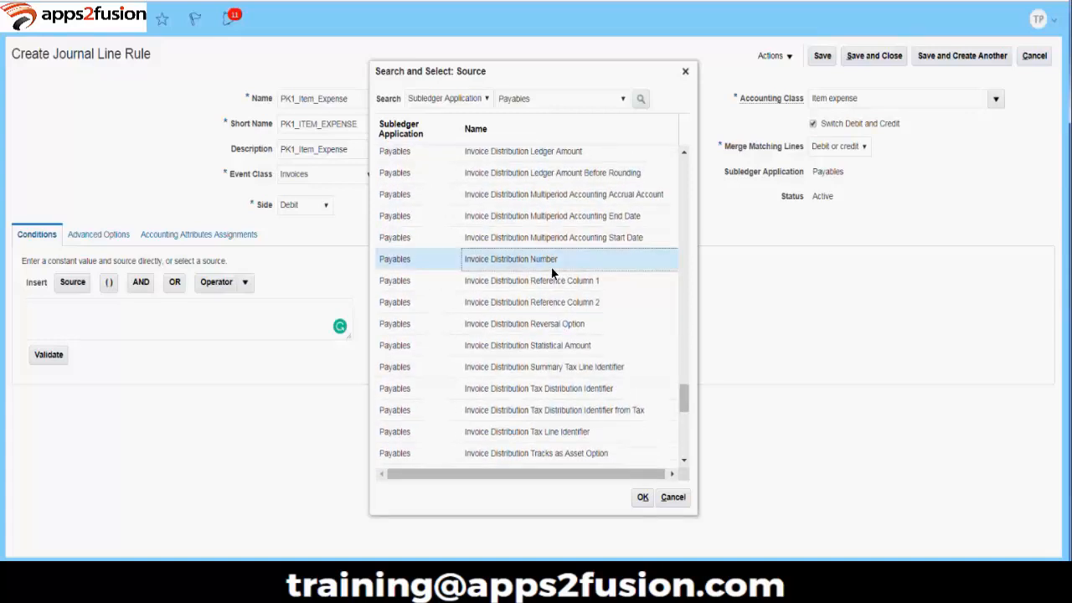
double_click(552, 270)
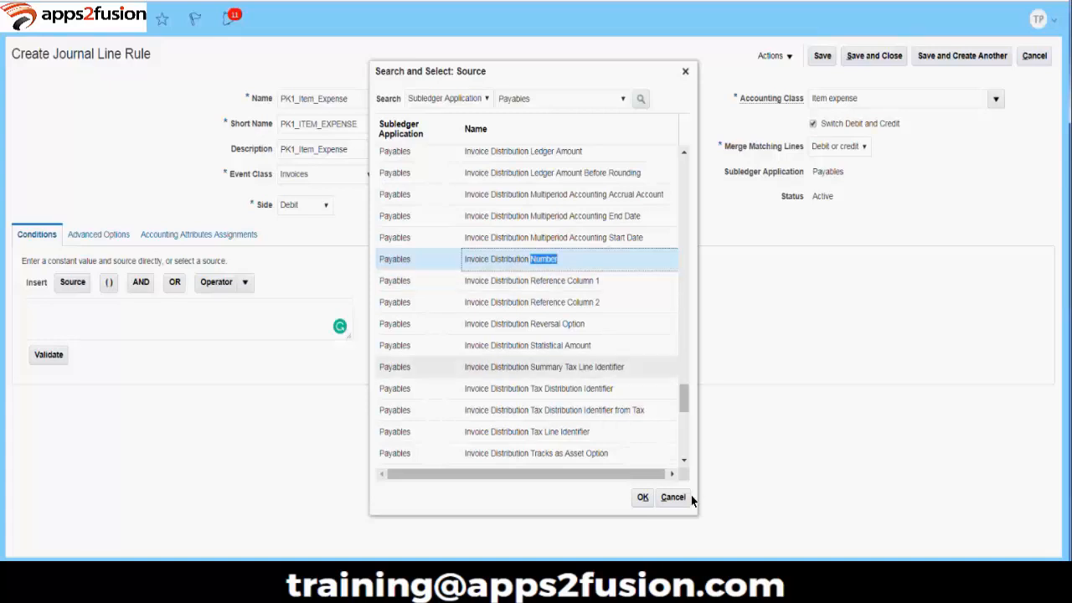
left_click(643, 497)
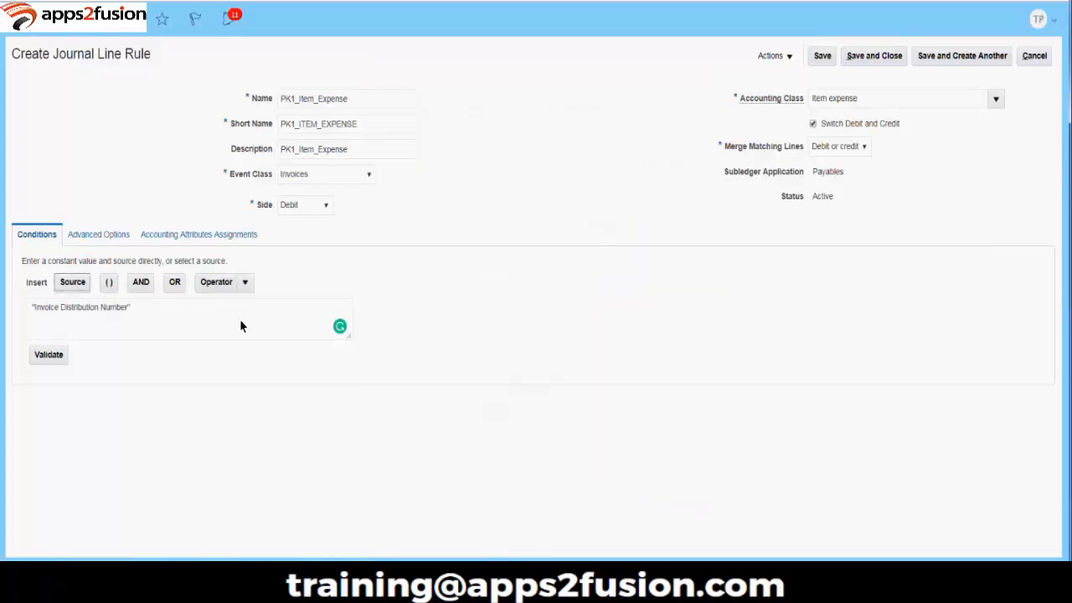
Complete the condition with the Has a Value (Is Not Null) operator and validate it
left_click(244, 287)
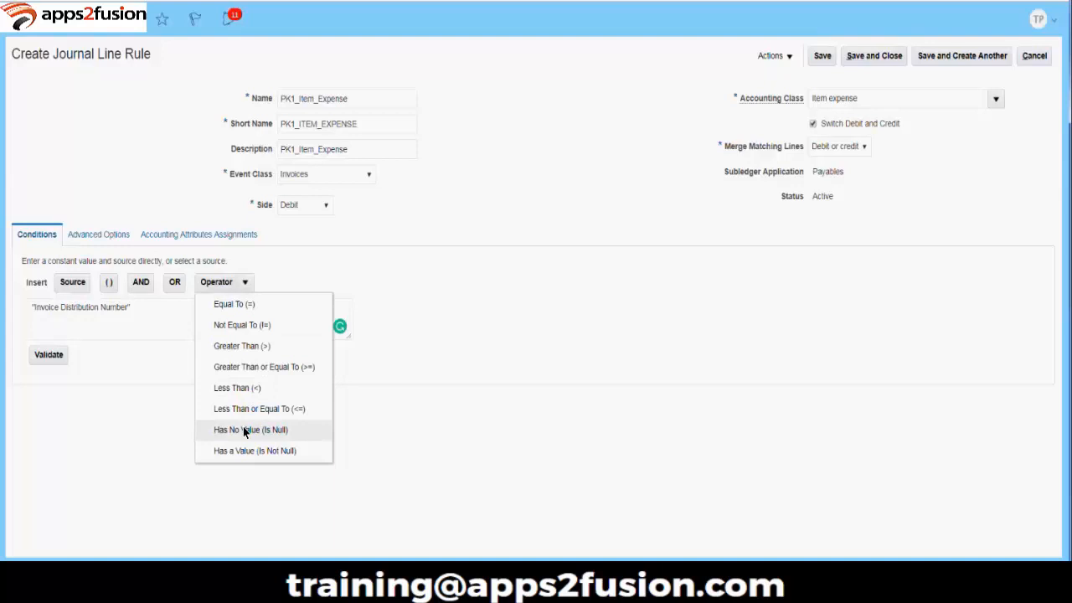
left_click(239, 450)
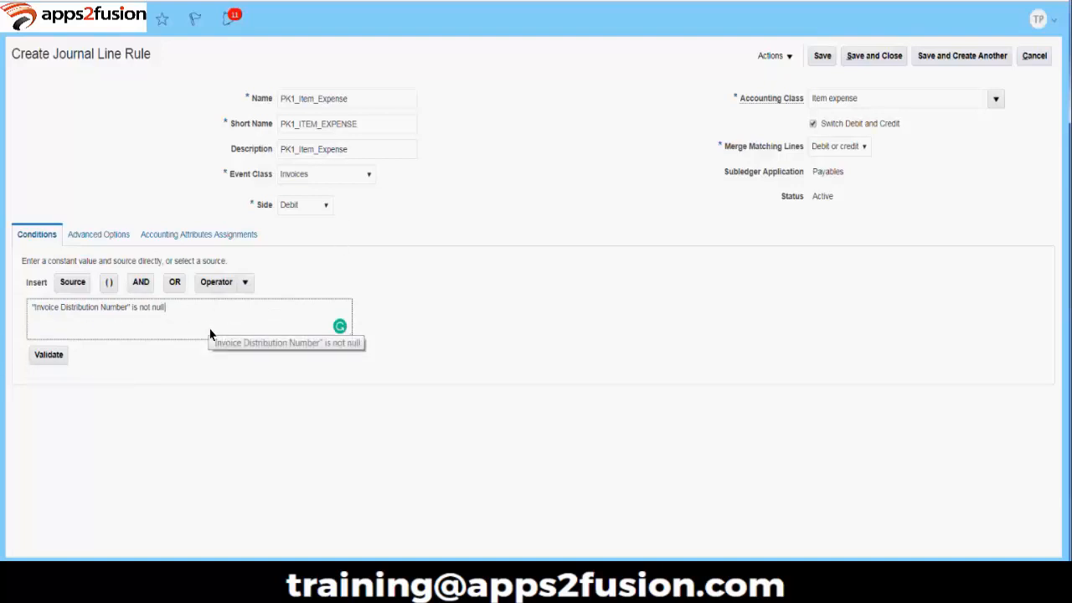
left_click(57, 359)
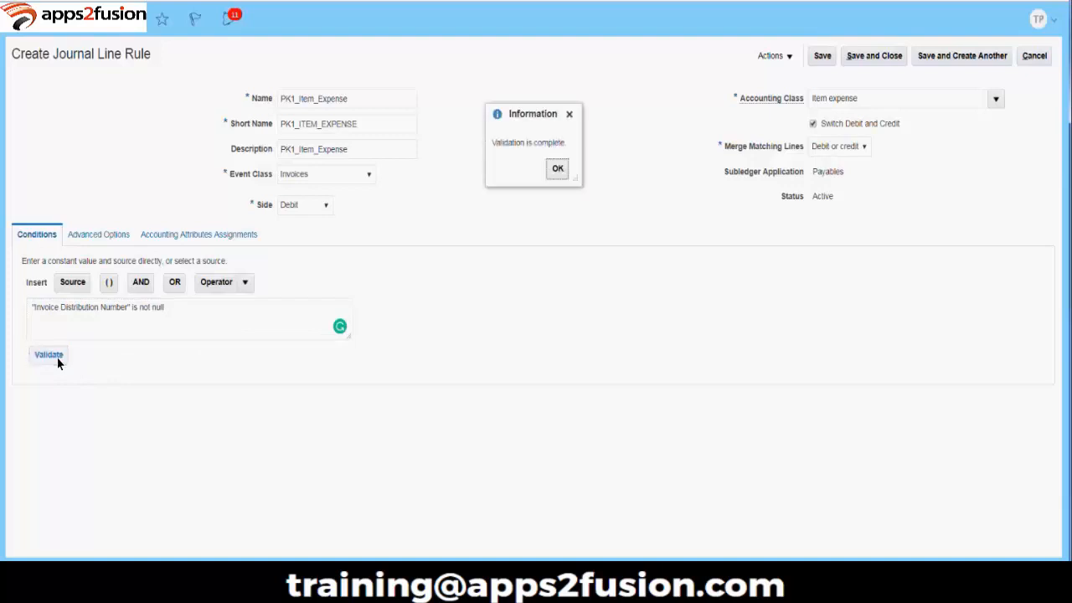
Dismiss the validation message and bring up the rule's advanced options, checking the PDF guide's notes on conditions and accounting attributes
left_click(557, 171)
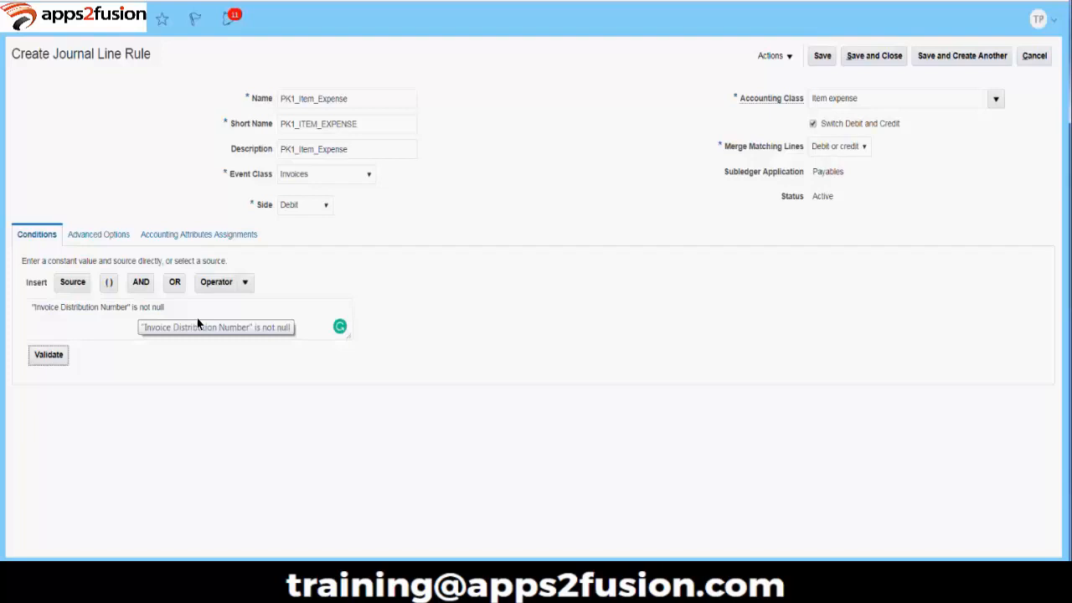
left_click(78, 237)
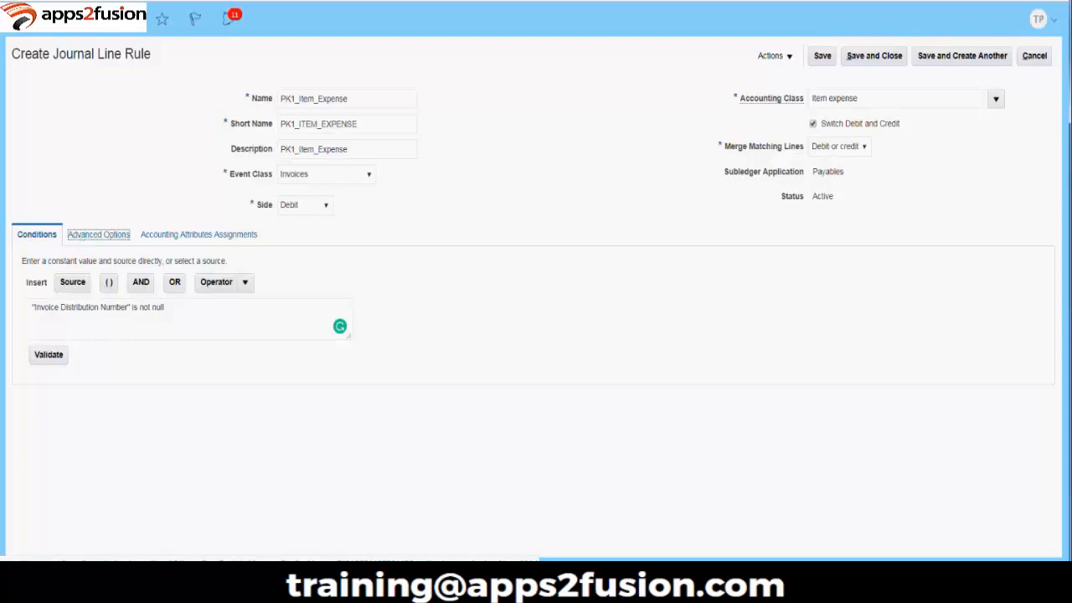
mouse_move(300, 590)
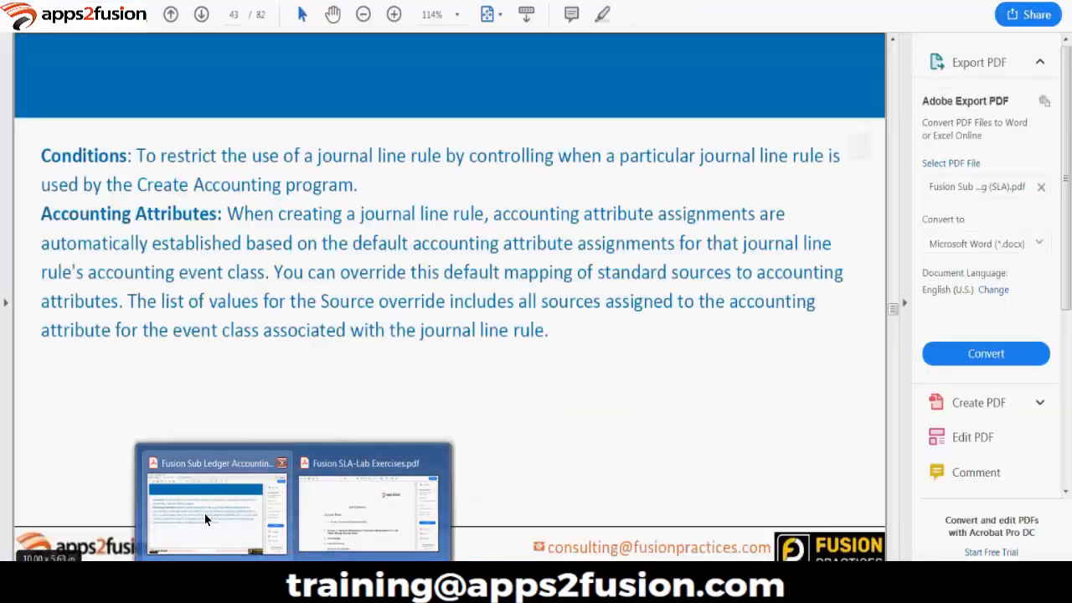
left_click(204, 513)
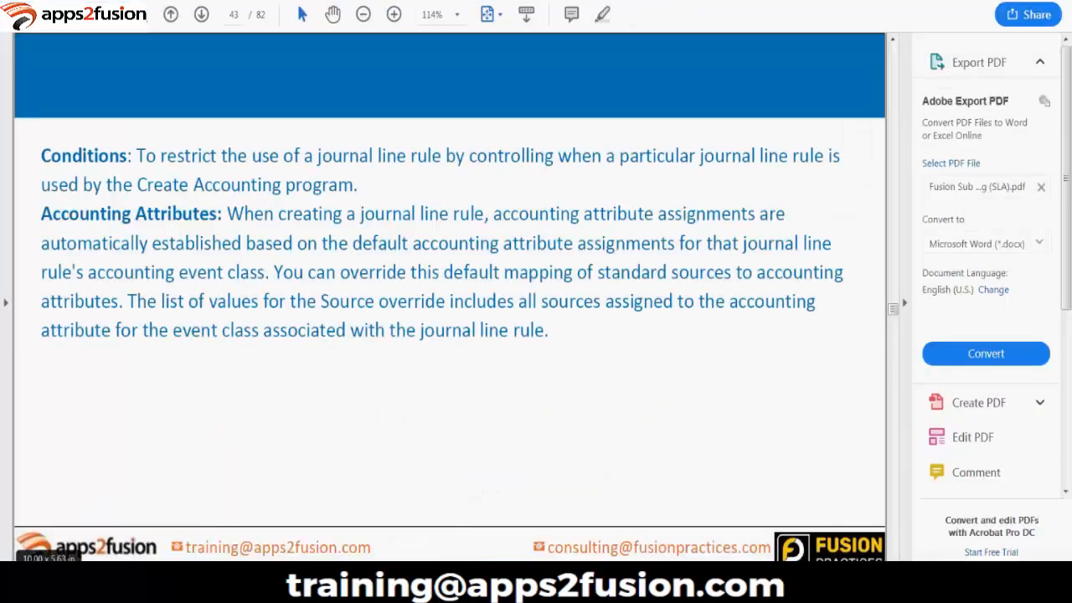
left_click(176, 591)
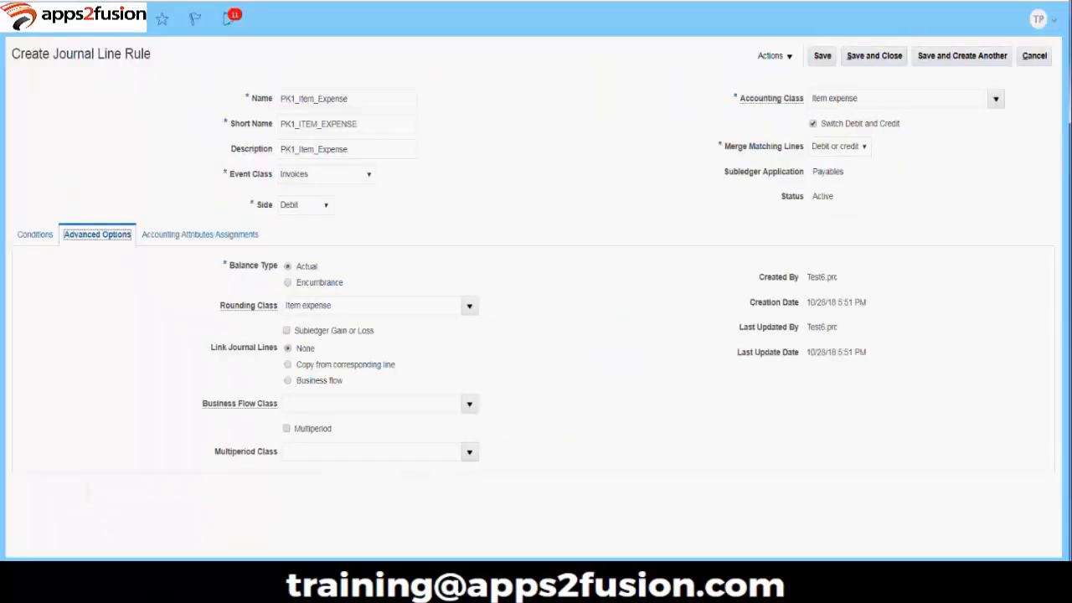
Examine the accounting attribute assignments of the PK1_Item_Expense rule
left_click(236, 243)
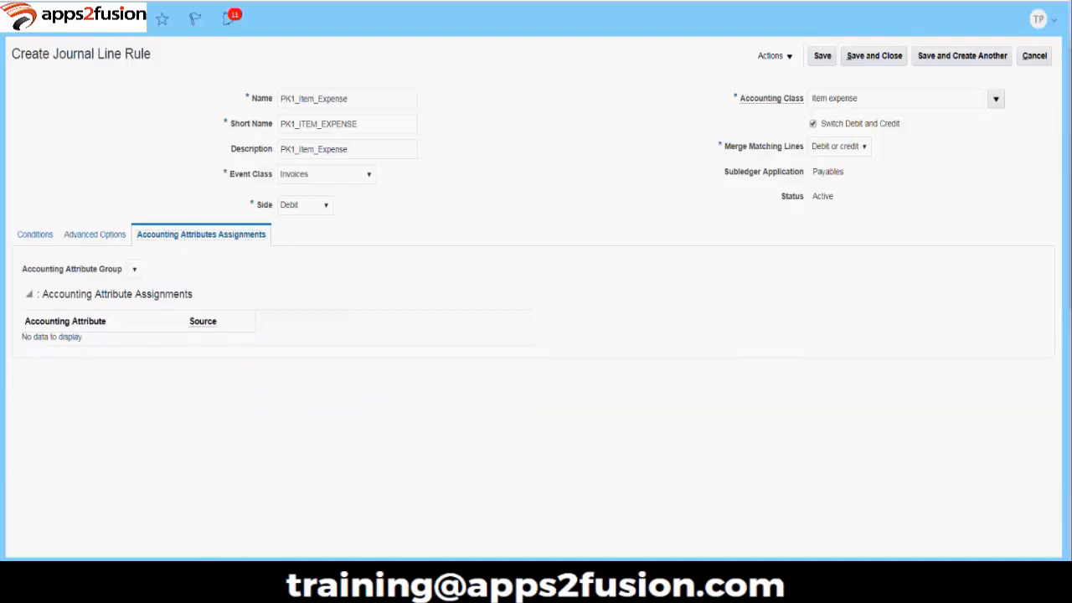
left_click(209, 590)
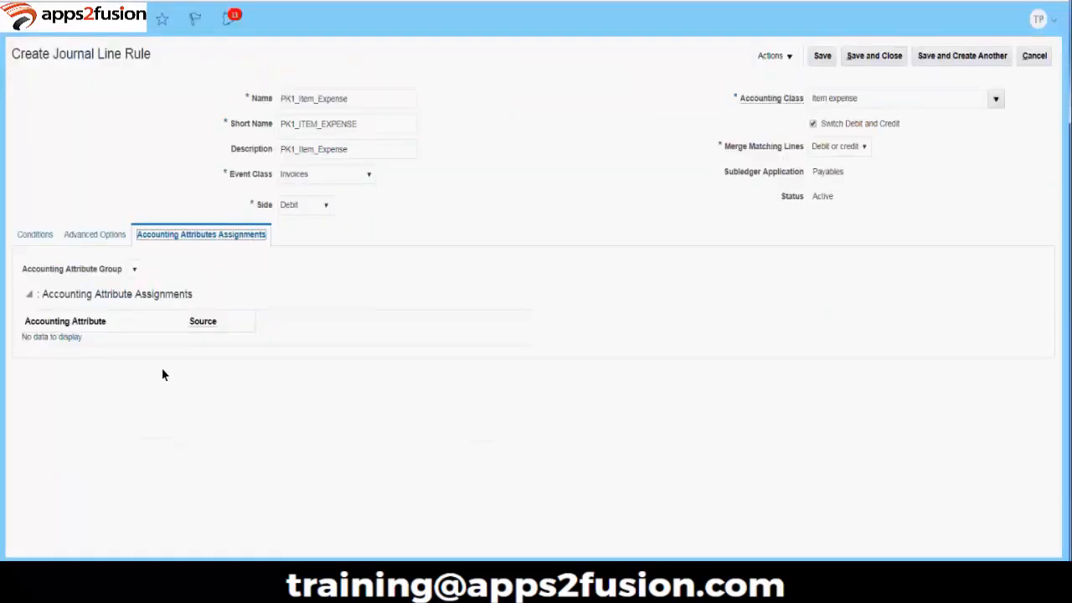
left_click_drag(161, 404, 12, 46)
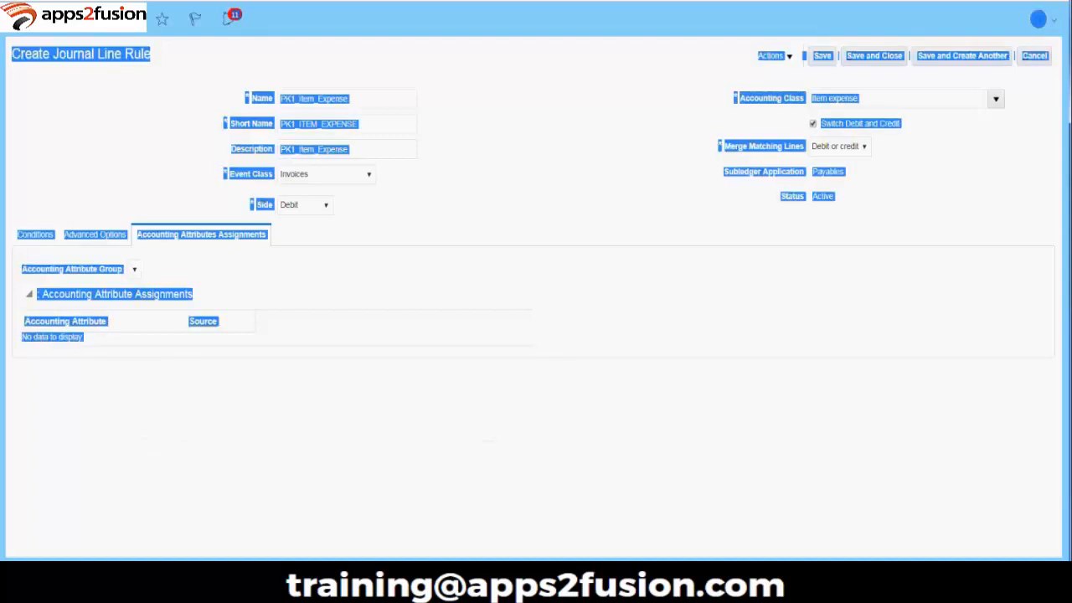
left_click(210, 290)
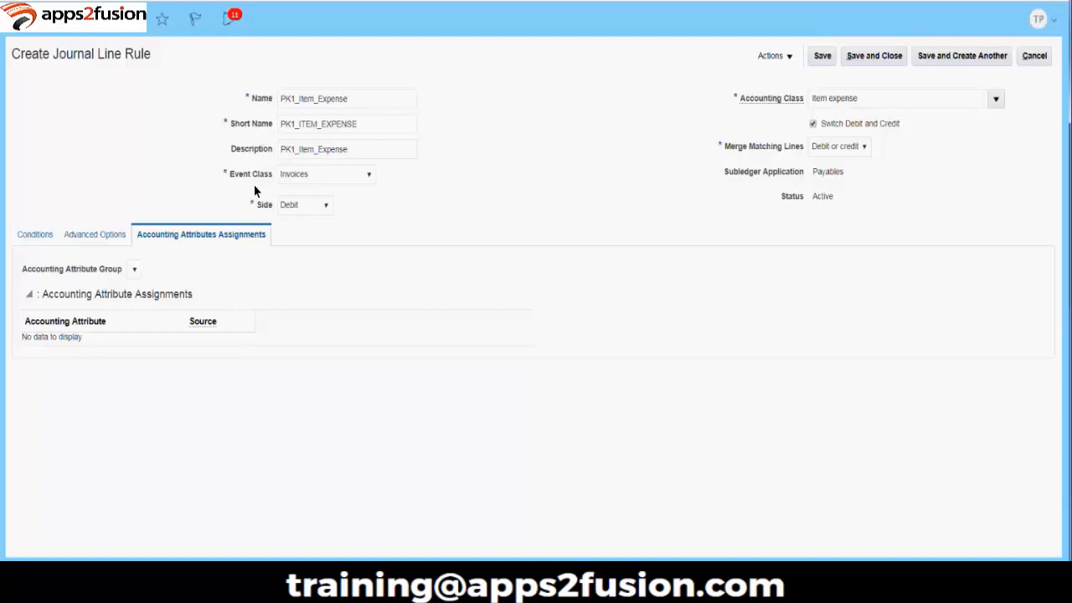
Return to the rule's advanced options and read the PDF guide's pages on Subledger Gain or Loss, Rounding Class and Link Journal Lines
left_click(82, 239)
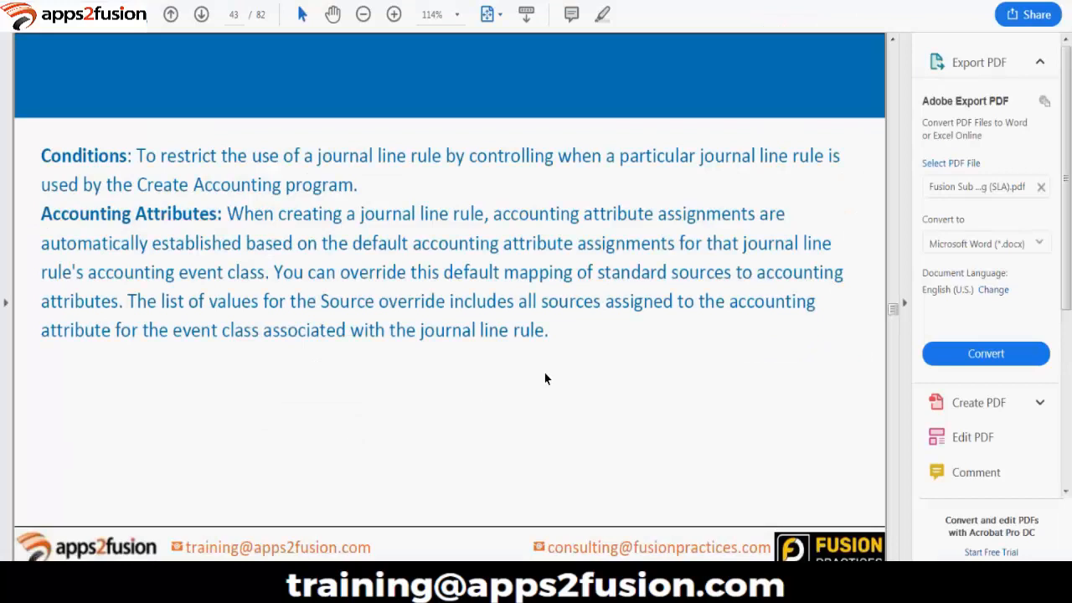
scroll(544, 373, "down", 3)
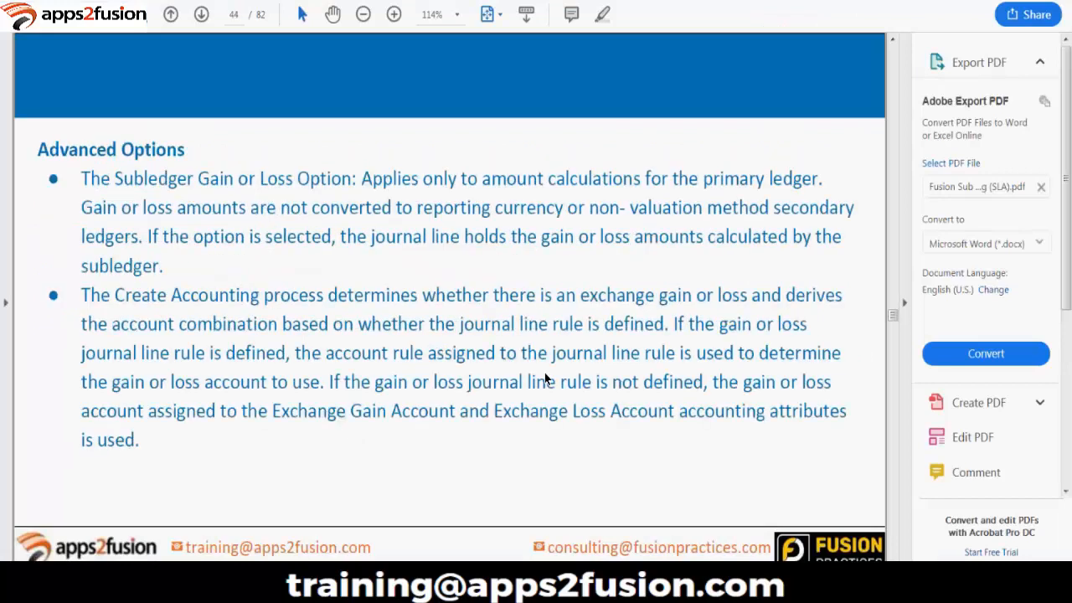
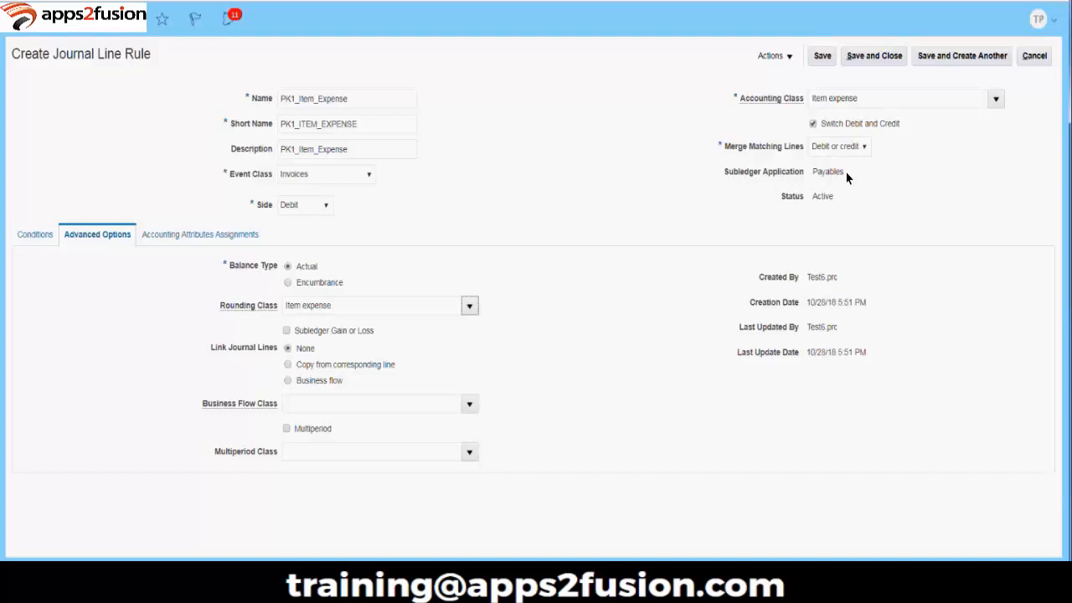
key("alt+Tab")
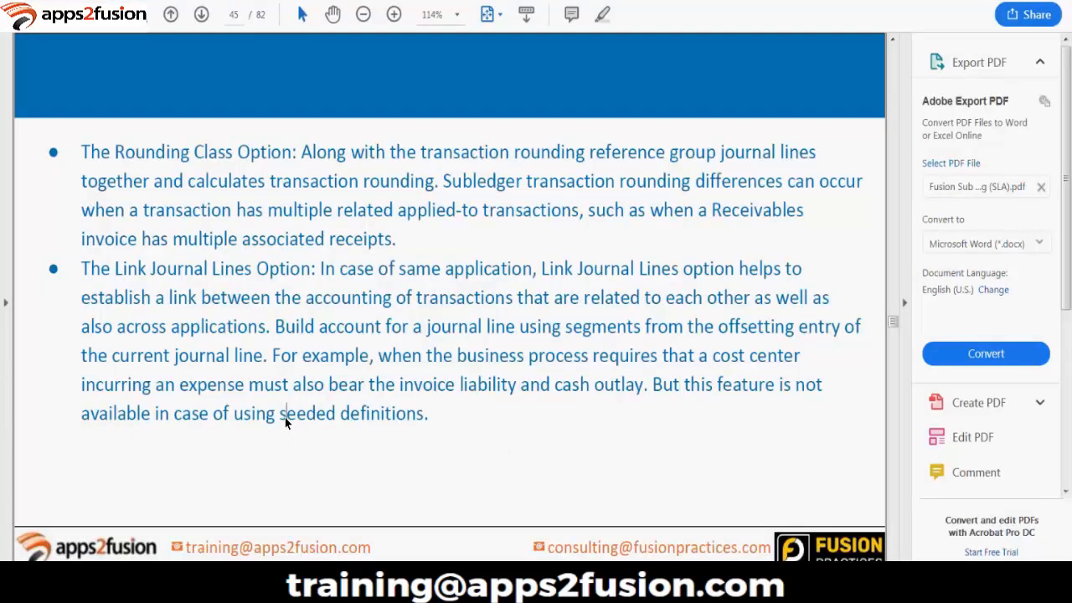
left_click_drag(285, 417, 417, 426)
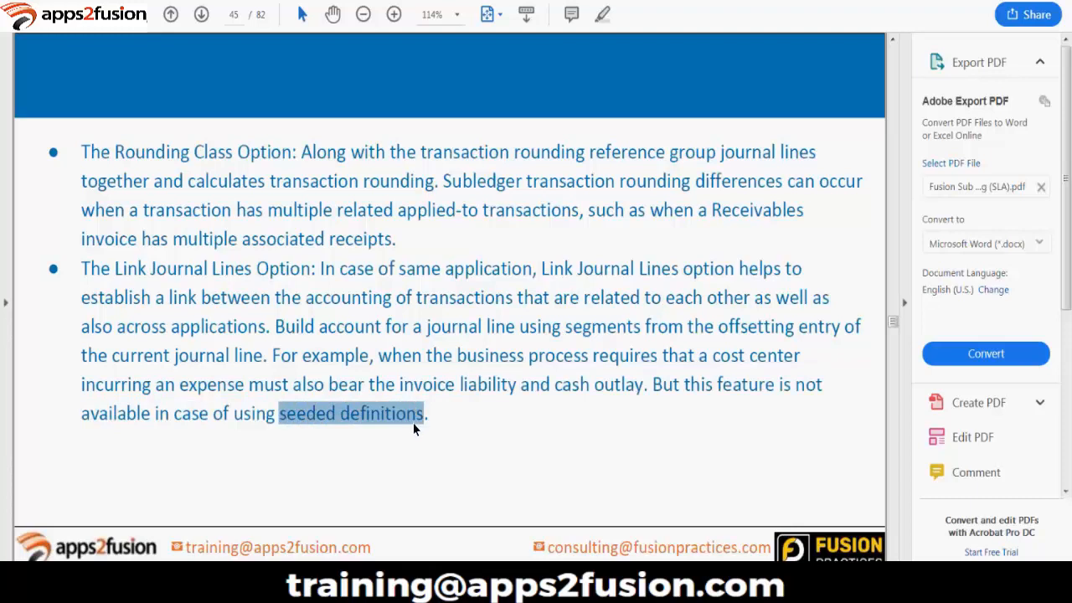
scroll(417, 430, "down", 1)
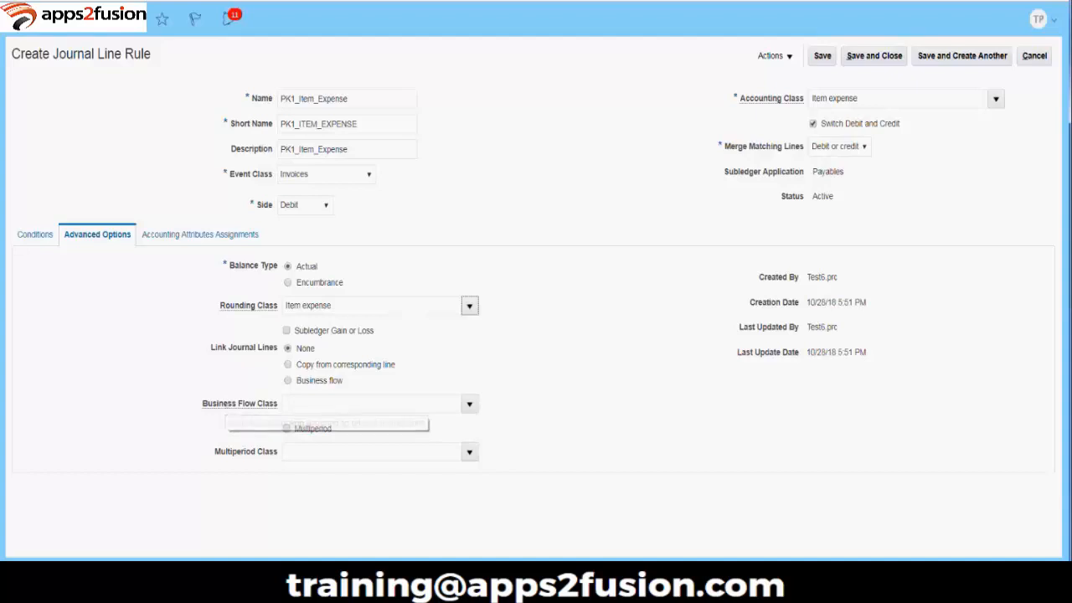
Compare the PDF guide's Business Flow page with the Business flow settings in the rule's advanced options
left_click(205, 580)
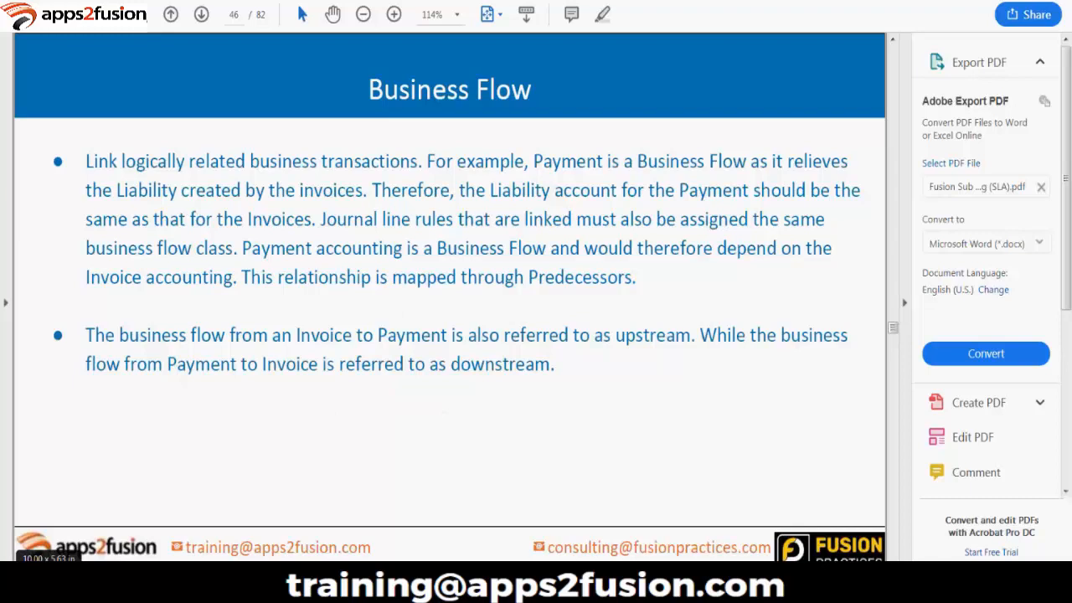
left_click(247, 550)
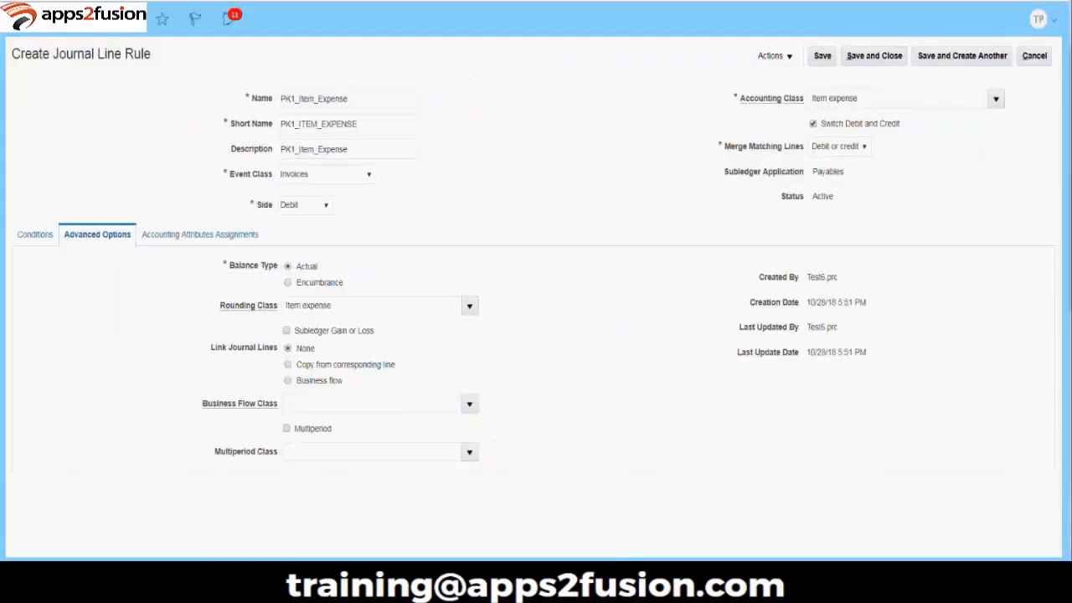
left_click(205, 580)
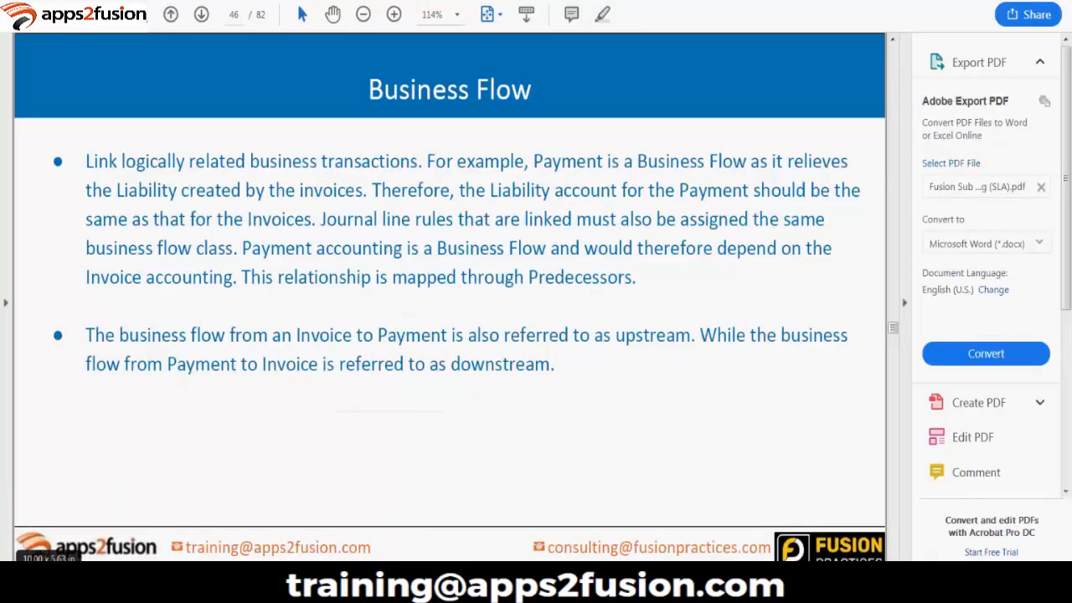
left_click(172, 580)
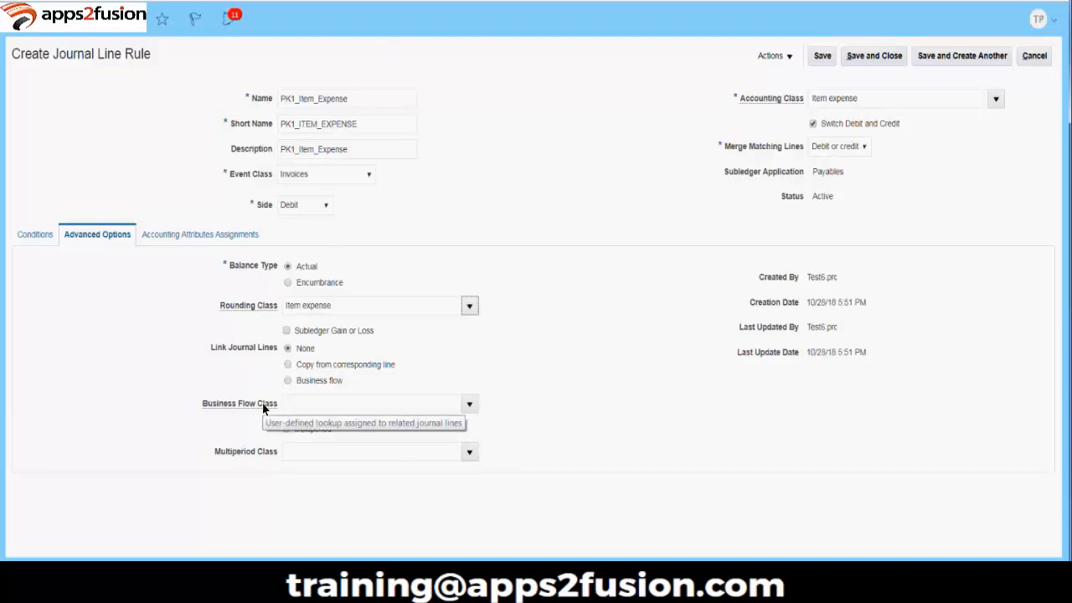
View the available business flow classes for the rule without choosing one, and consult the PDF guide's Business Flow page again
left_click(214, 583)
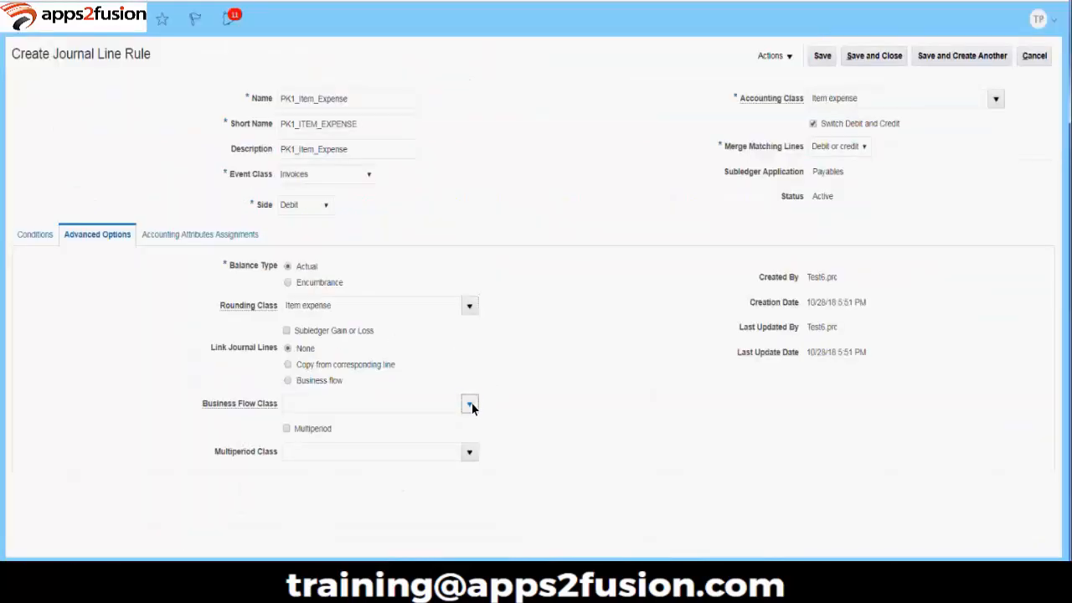
left_click(470, 404)
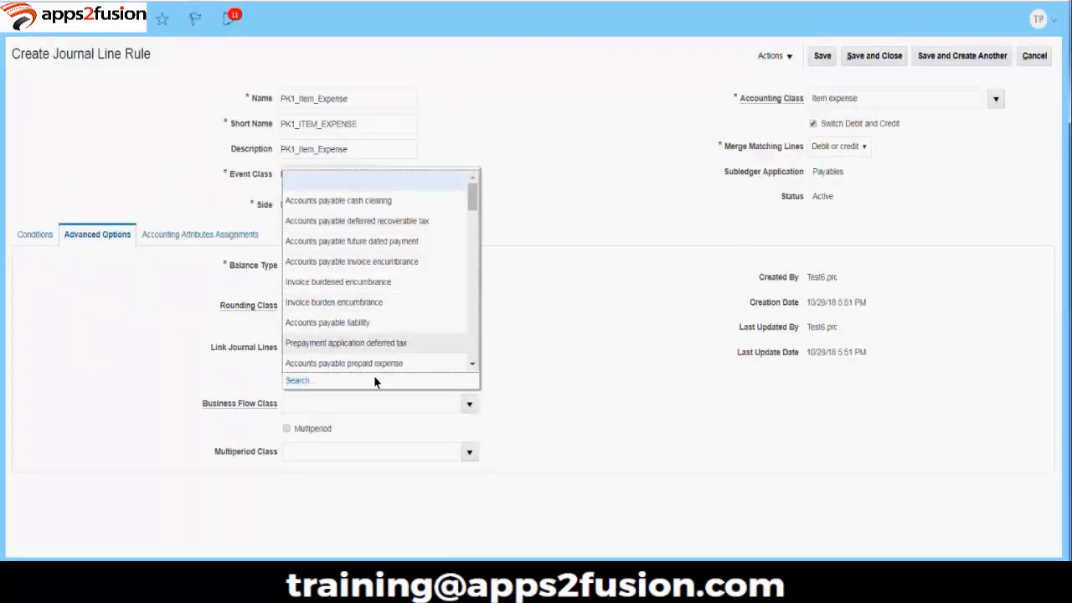
left_click(545, 253)
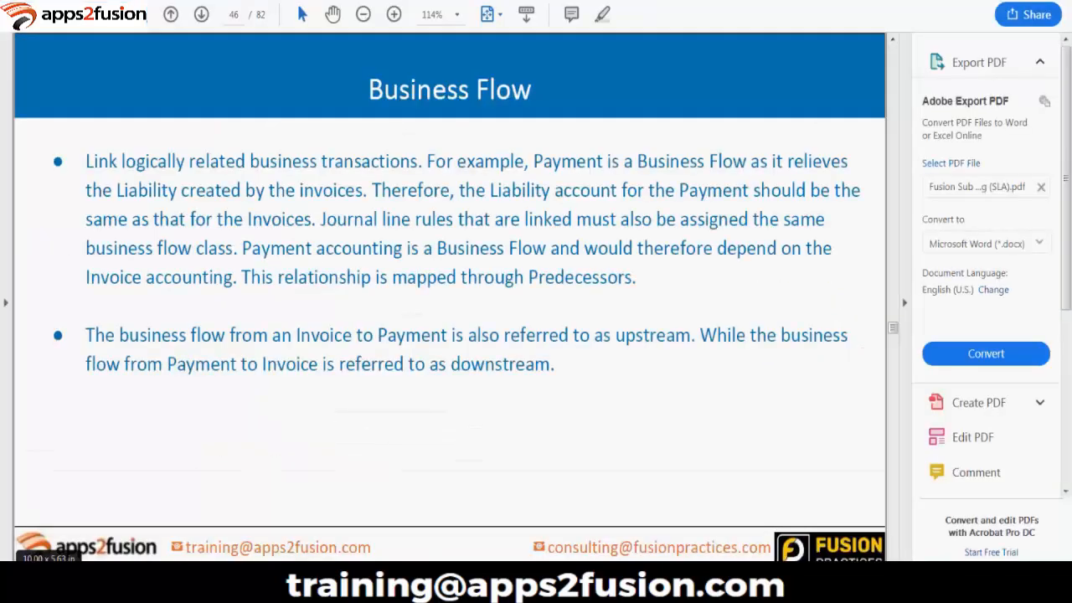
key("Right")
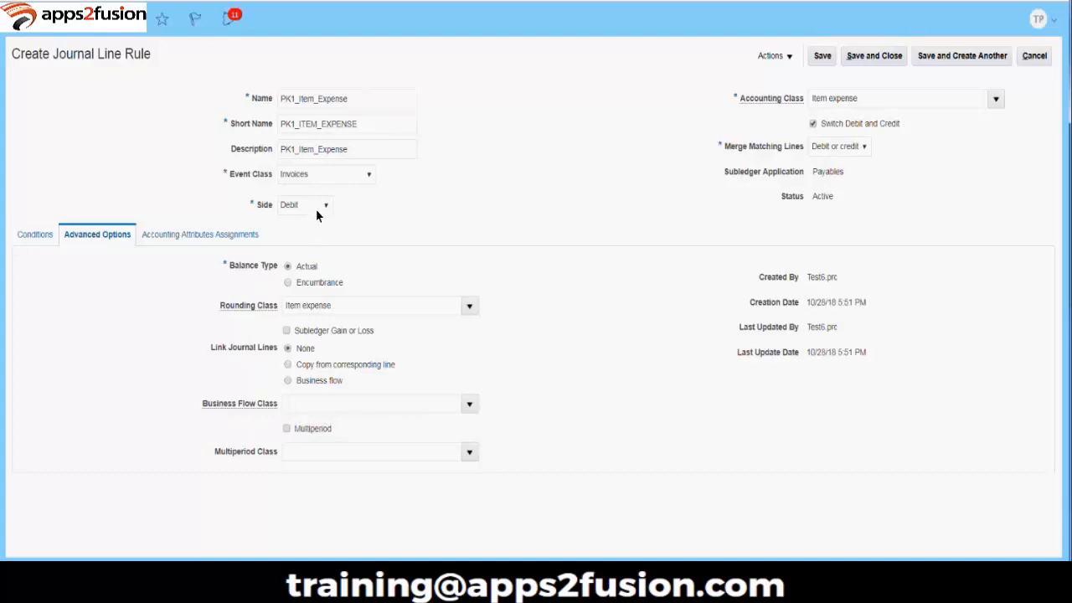
In a new Notepad document, write the "Inv Validated" example with the lines "Expense - Dr" and "Liability - Cr"
mouse_move(227, 407)
left_click(31, 576)
left_click(68, 412)
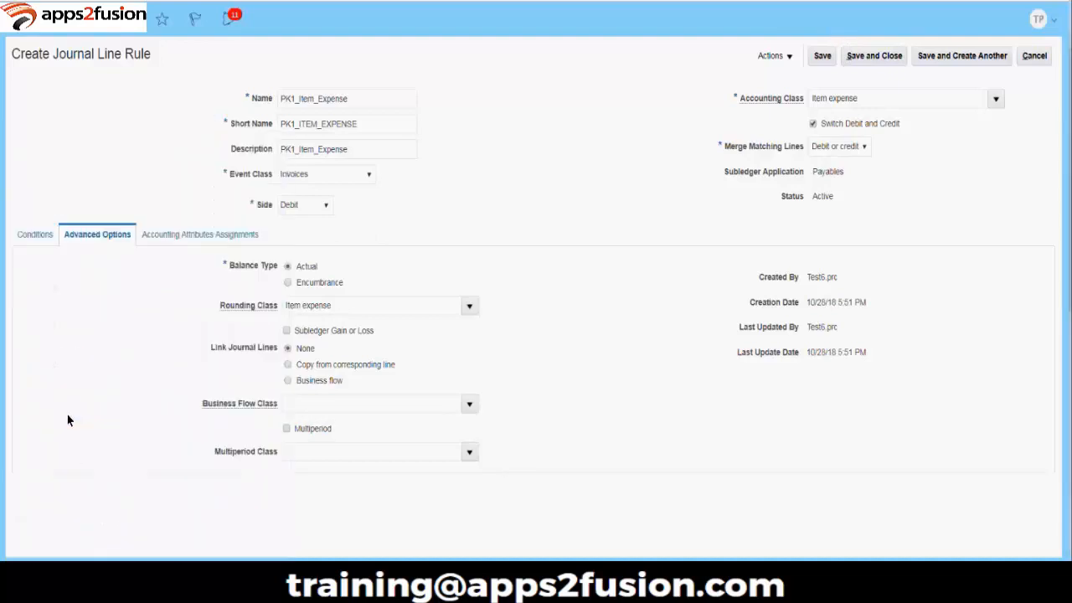
type("I")
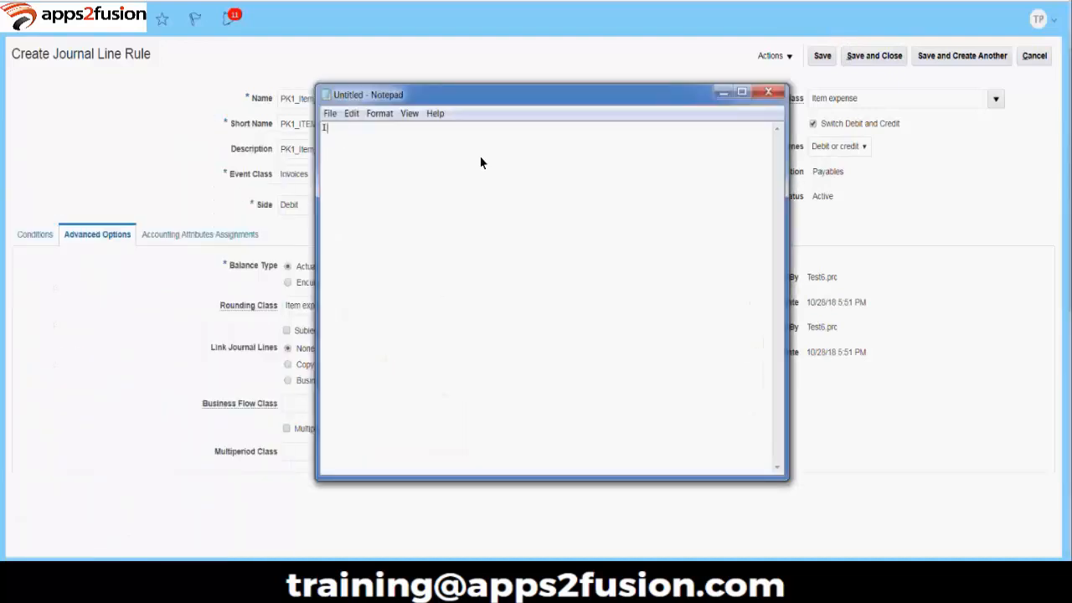
type("Inv Validated")
key("Return")
type("Expense -")
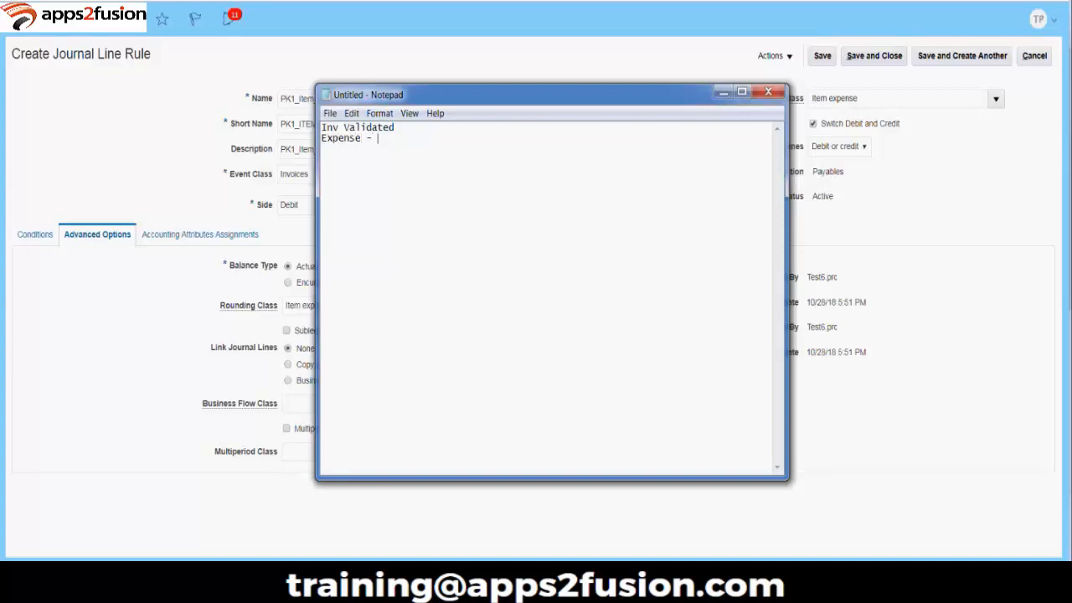
type(" Dr ")
type("Liab")
type("ility -")
type(" Cr")
Add a separate "Payment" example to the notes with the lines "Liab - Dr" and "Cash - Cr"
key("Return")
type("Payment ")
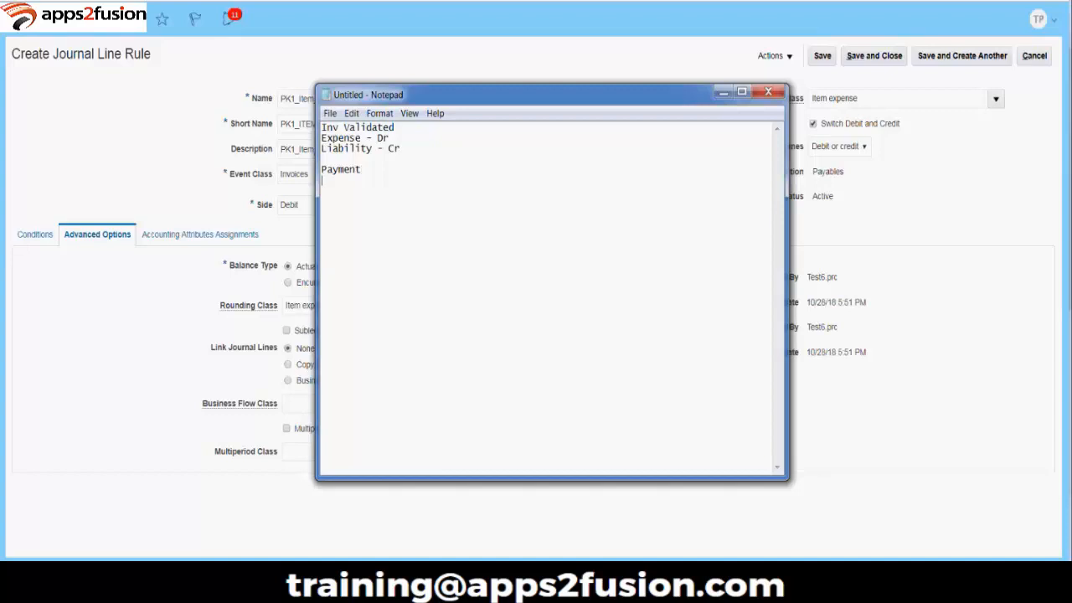
type("Liab ")
type("- D")
type("r ")
type("Cash ")
type("- Cr")
Annotate the Expense line with "PK1_Item_Exp" and "1000", extend the Liability line with dashes, and minimize the notes
left_click(423, 140)
type("---")
type("PK1 _Ite")
key("BackSpace")
key("BackSpace")
key("BackSpace")
key("BackSpace")
type("Item_Exp----")
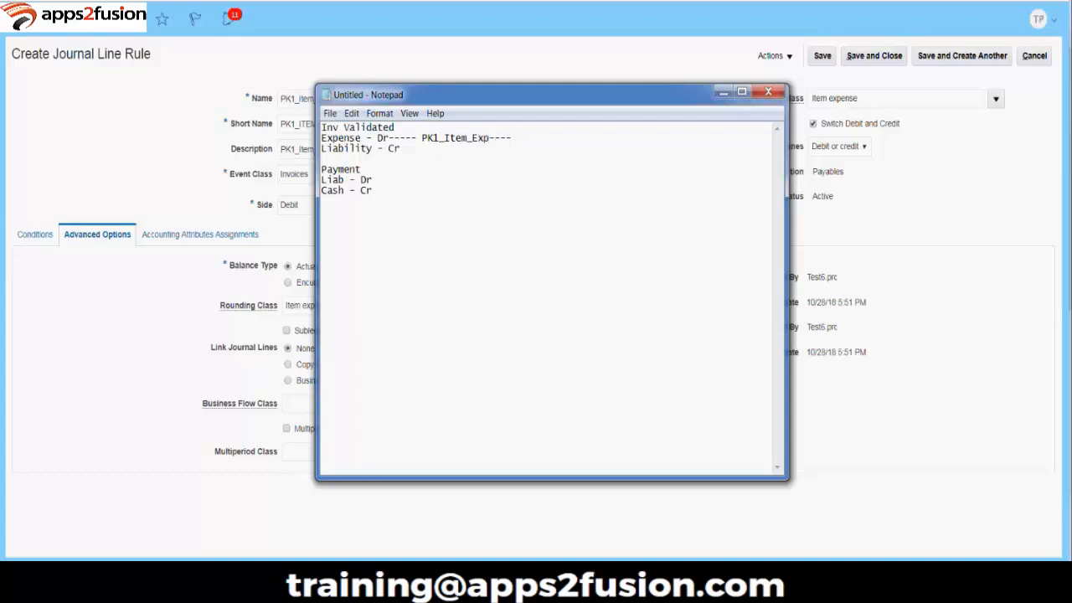
type(" 1000")
left_click(410, 159)
type("----")
left_click(722, 92)
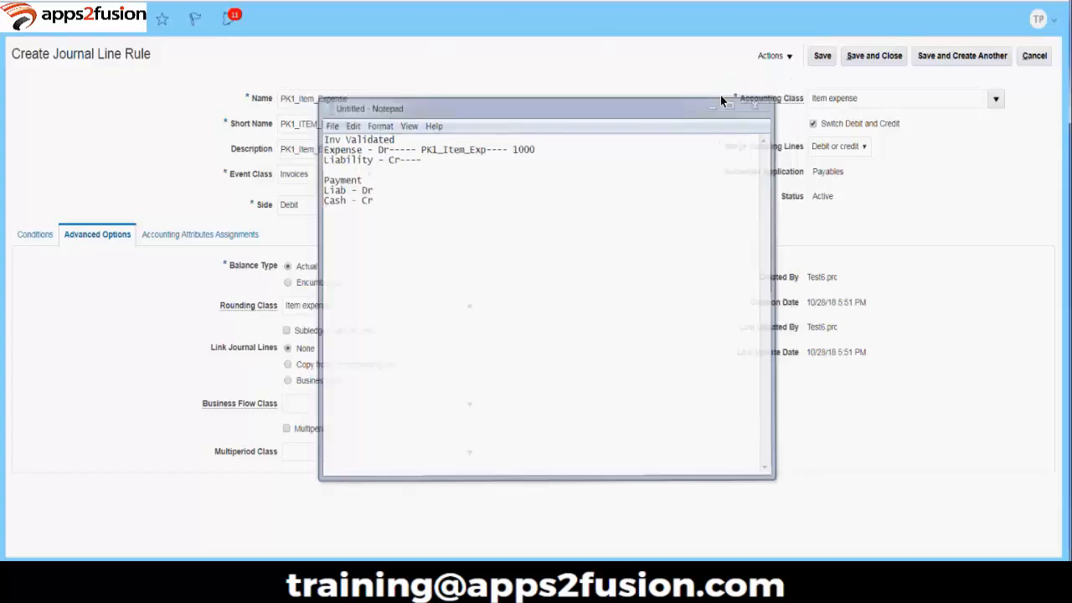
Save the PK1_Item_Expense rule, start another journal line rule, and name it PK1_Item_Liability
left_click(969, 60)
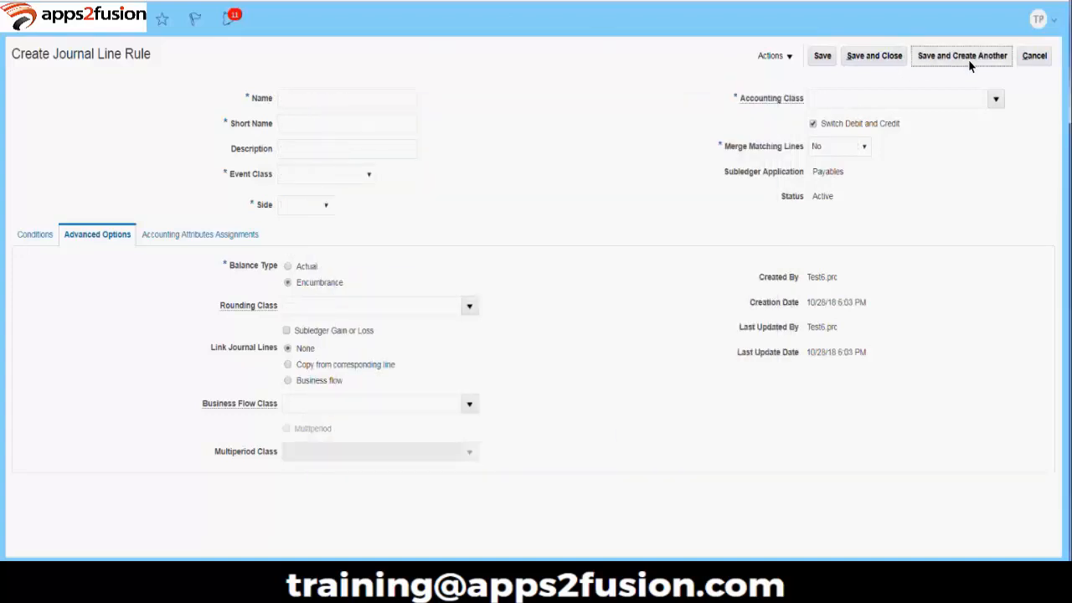
left_click(334, 98)
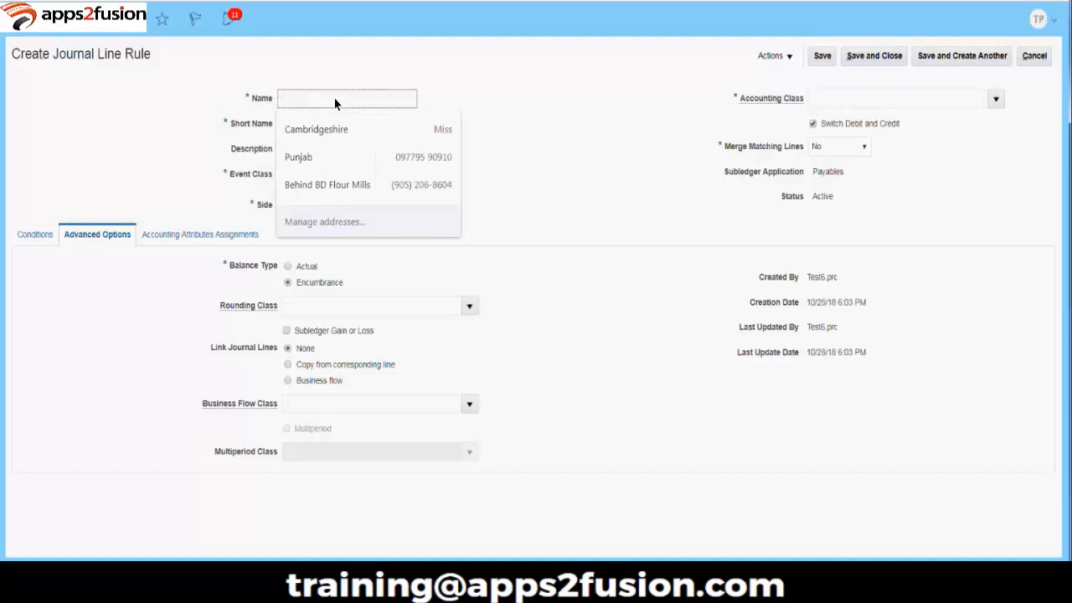
type("PK_")
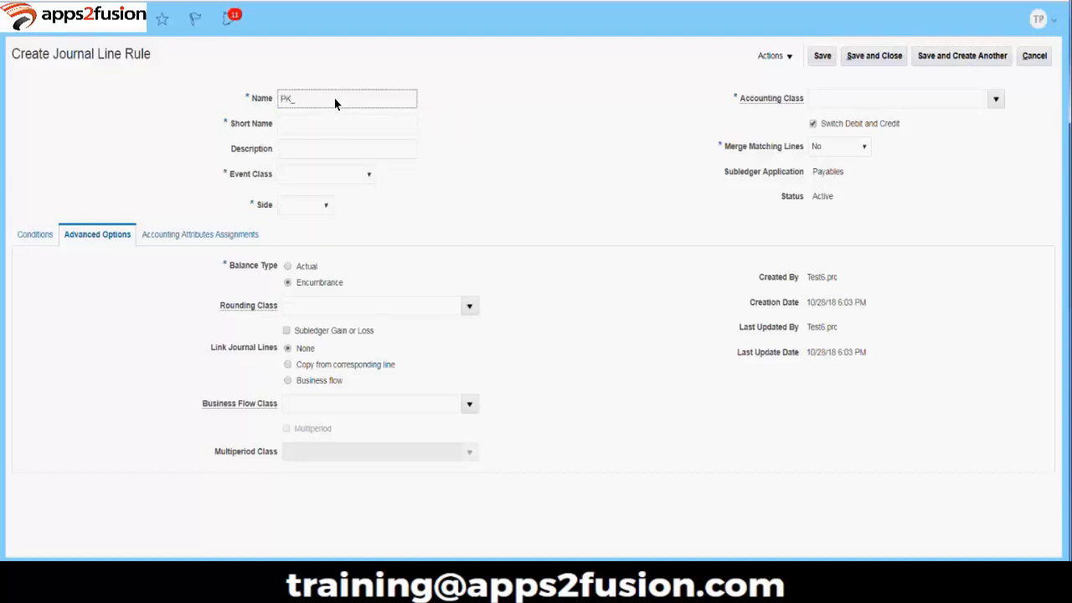
type("ite")
key("Tab")
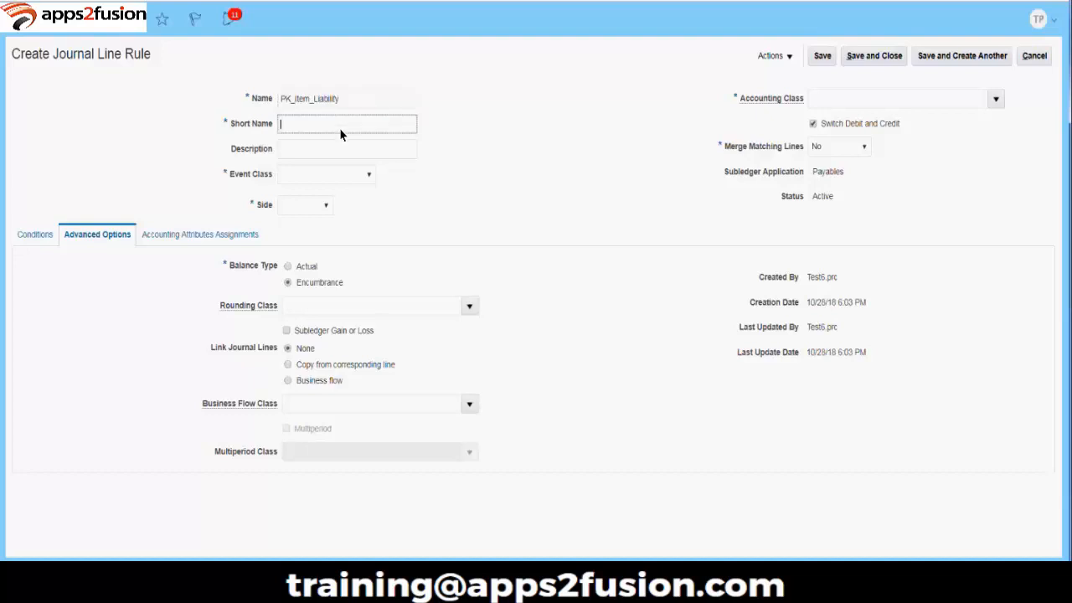
left_click(289, 99)
type("1")
Set the rule's short name to PK1_ITEM_LIAB and copy the rule name PK1_Item_Liability into its description
left_click(288, 126)
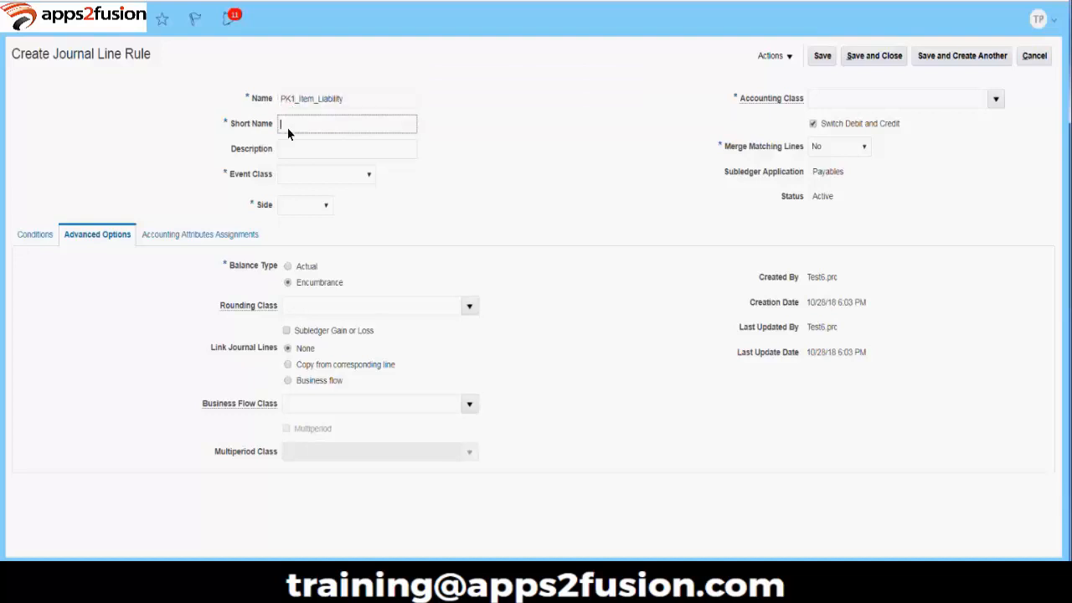
type("PK1_ITEM")
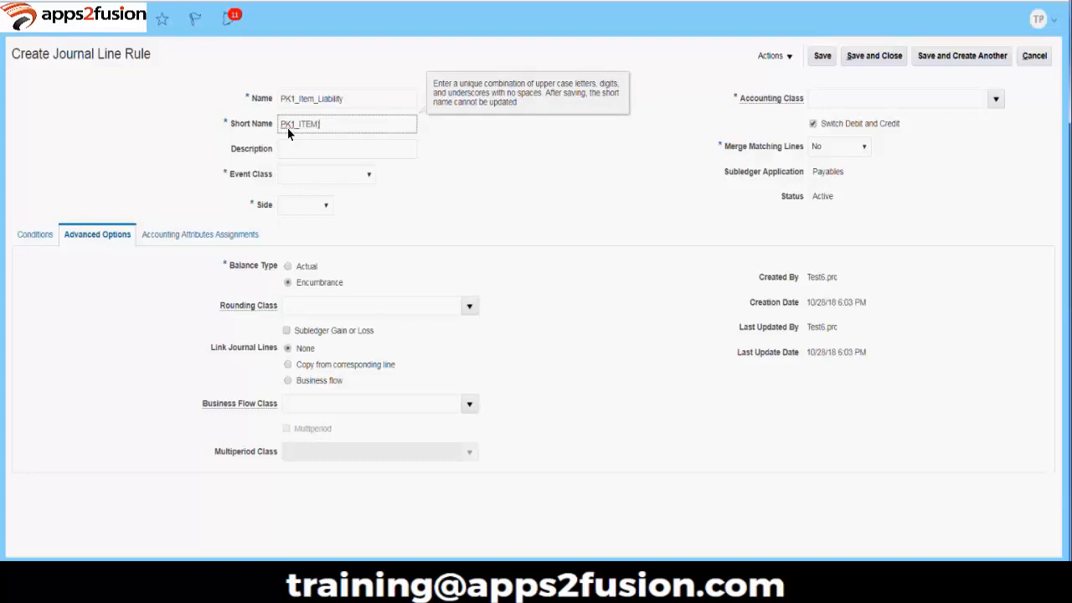
type("_LIAB")
left_click(307, 149)
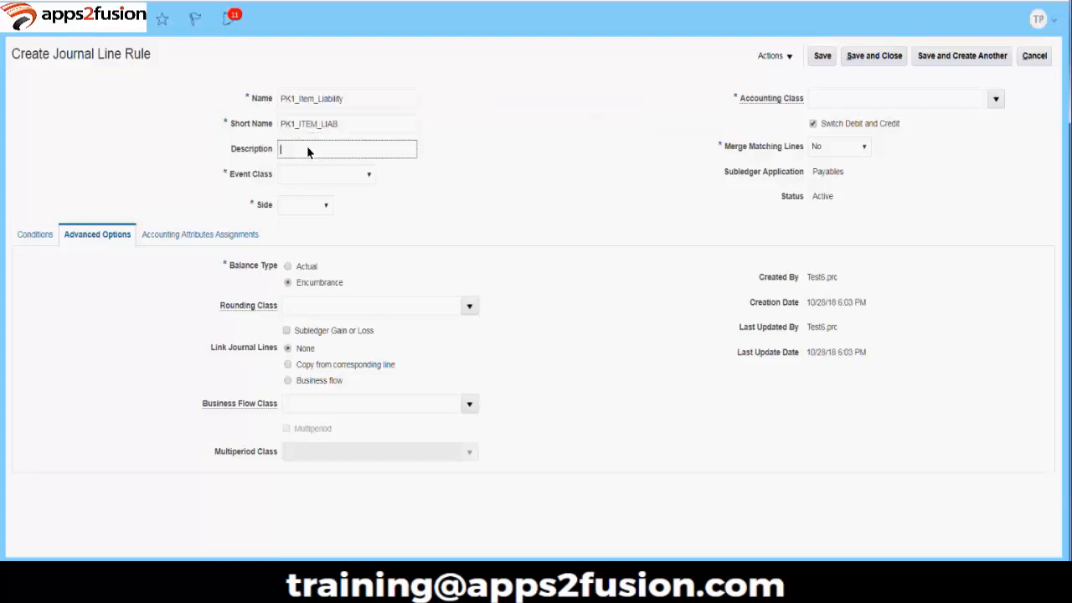
double_click(351, 99)
key("ctrl+c")
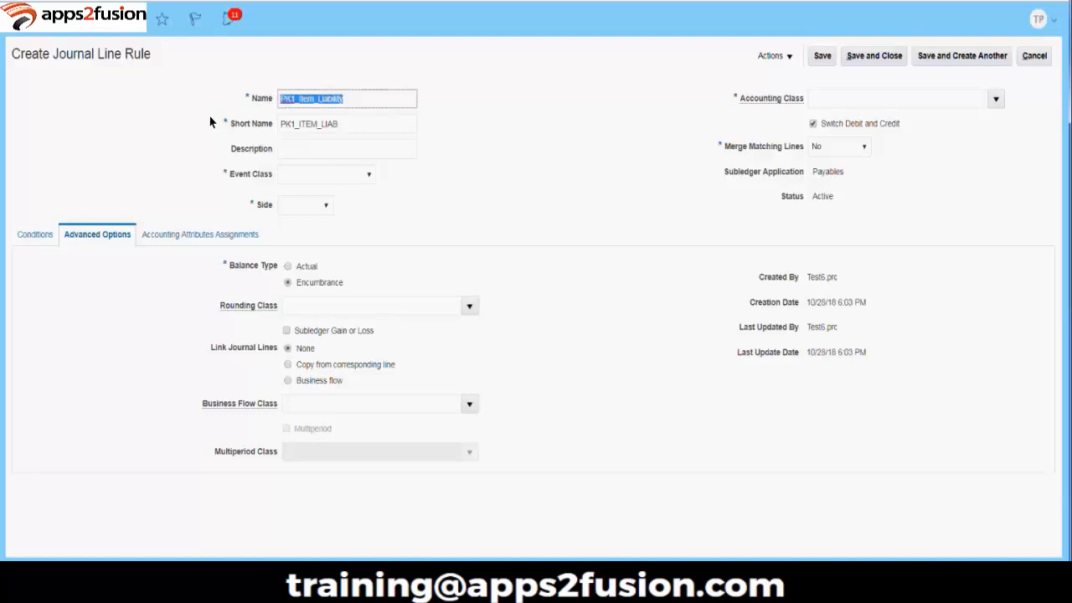
left_click(295, 149)
key("ctrl+v")
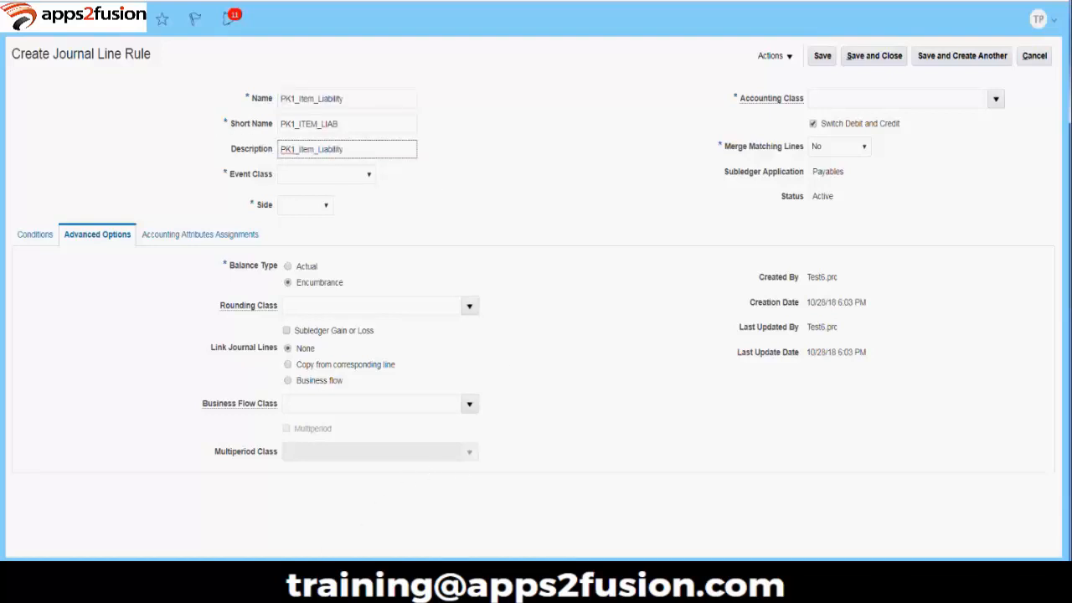
Consult the Credit Line slide in the reference PDF and set the rule's event class to Invoices and side to Credit
mouse_move(290, 578)
left_click(276, 524)
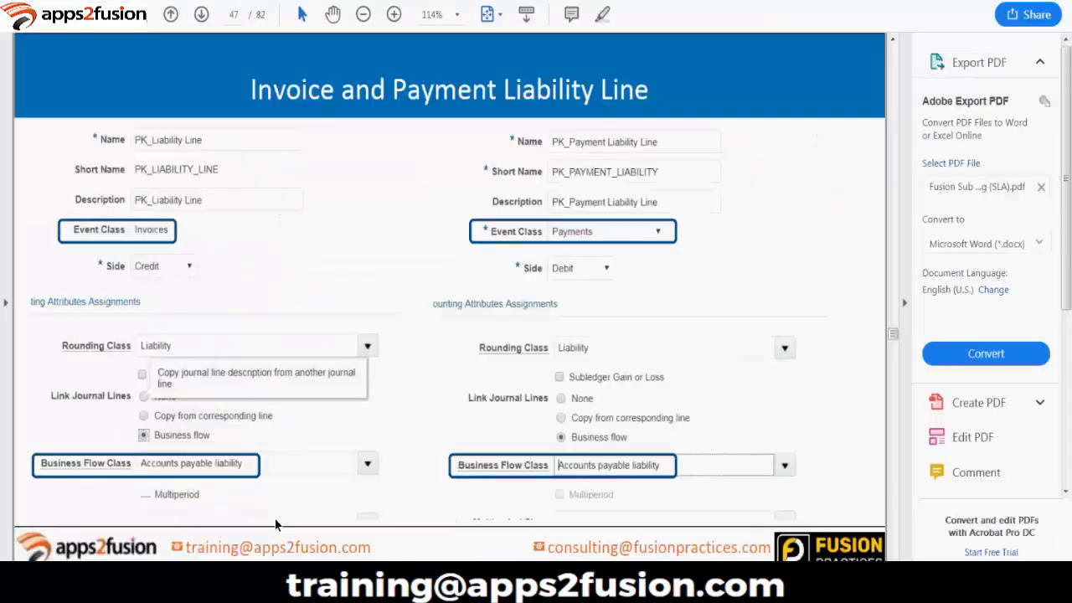
scroll(276, 525, "up", 1)
scroll(275, 524, "up", 4)
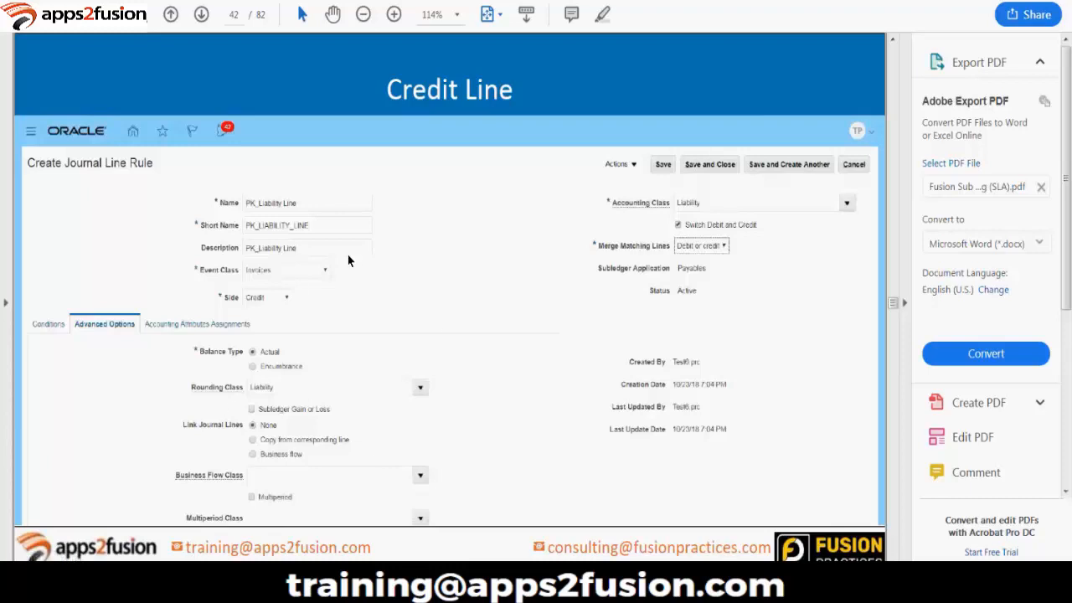
left_click(251, 578)
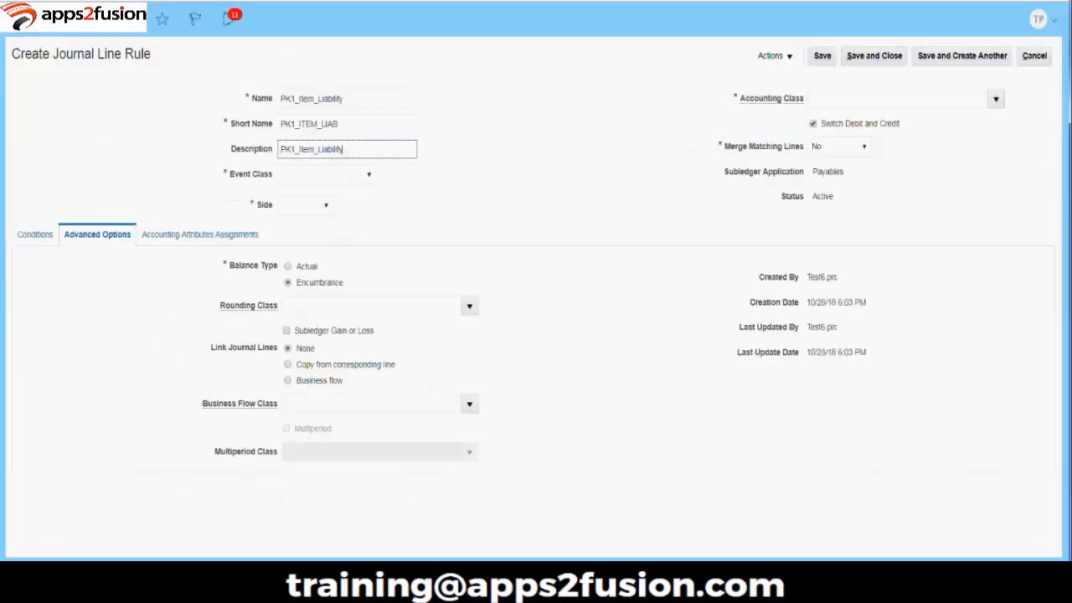
left_click(342, 178)
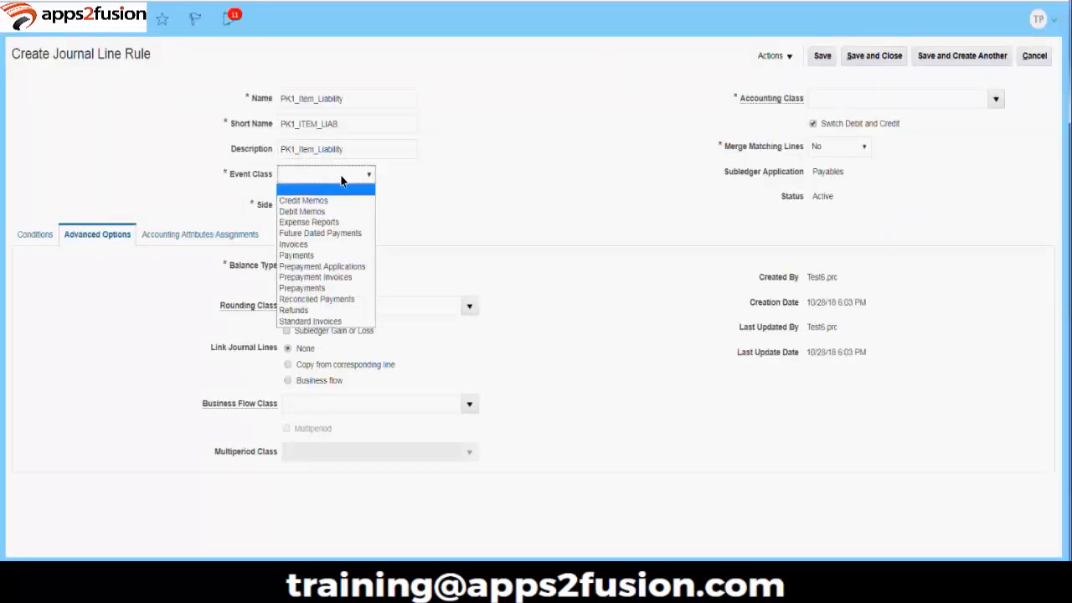
left_click(307, 245)
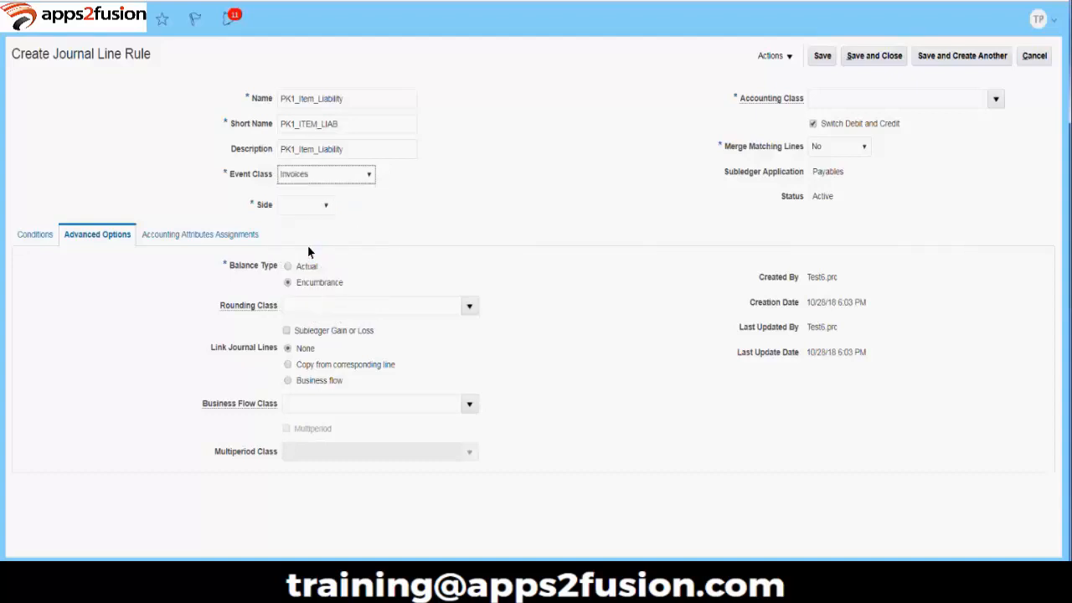
left_click(369, 578)
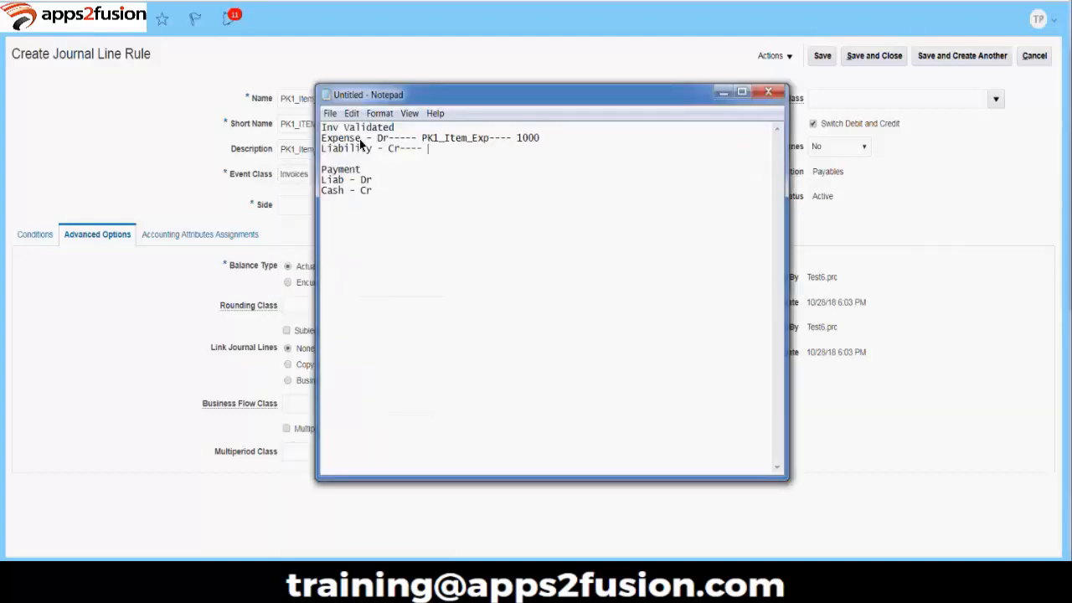
left_click(207, 190)
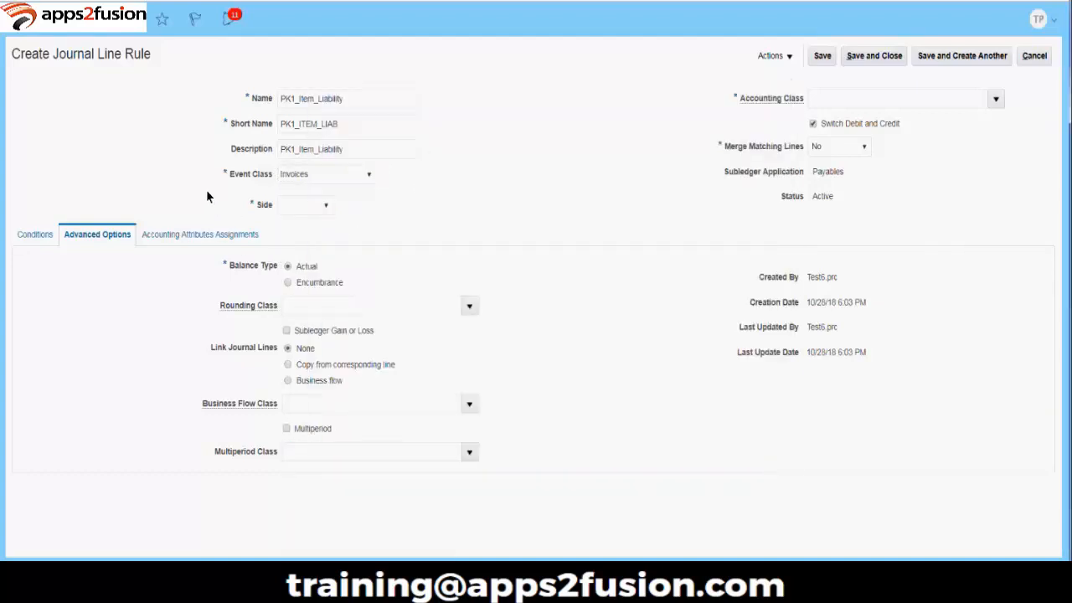
left_click(326, 207)
Annotate the Liability line in the Notepad notes with "PK1_Item_Liab---2000" and minimize the notes
left_click(372, 578)
right_click(372, 578)
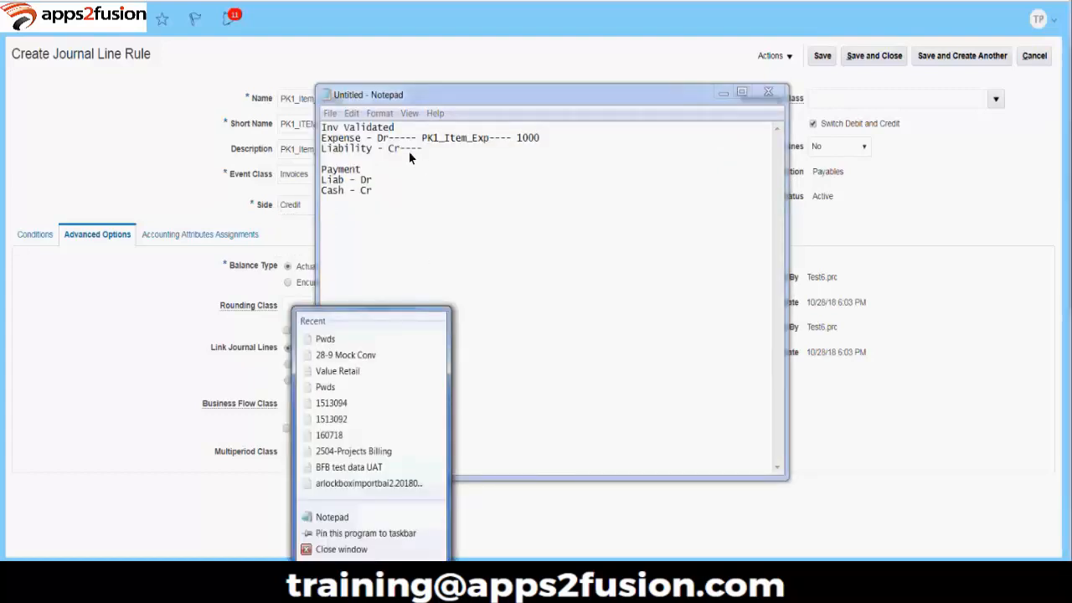
left_click(486, 237)
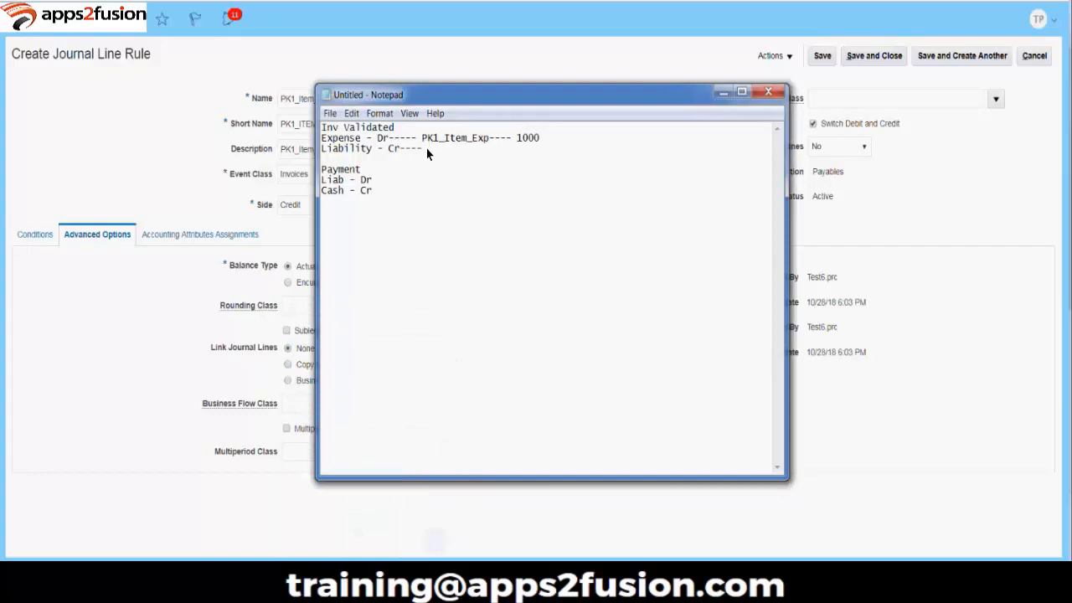
type("PK1_Item_Liab---2000")
left_click(720, 92)
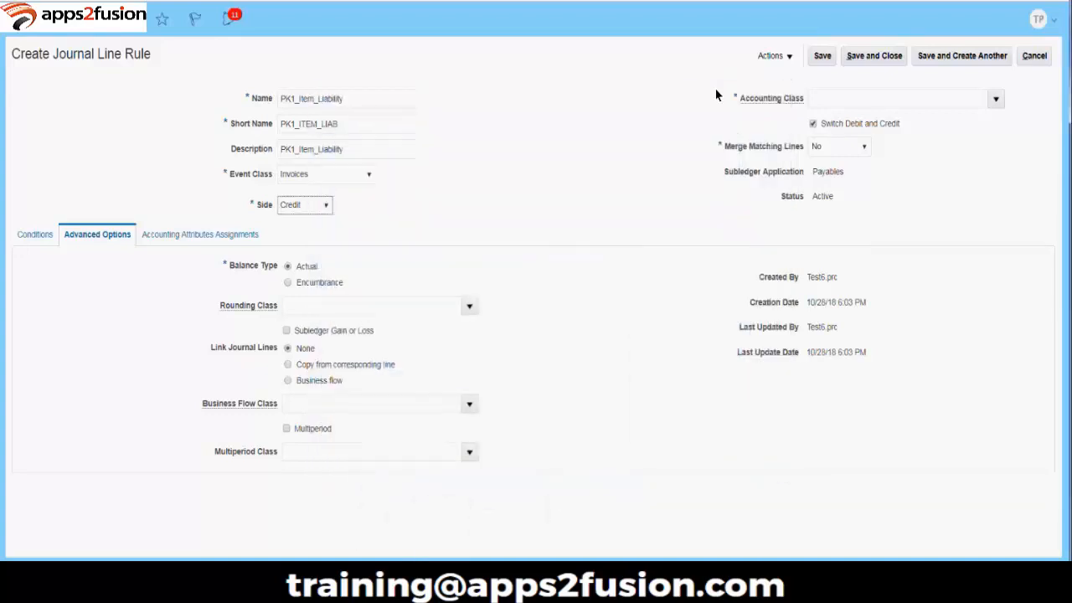
Open the accounting class search for the rule and look up "Liability"
left_click(965, 102)
left_click(996, 100)
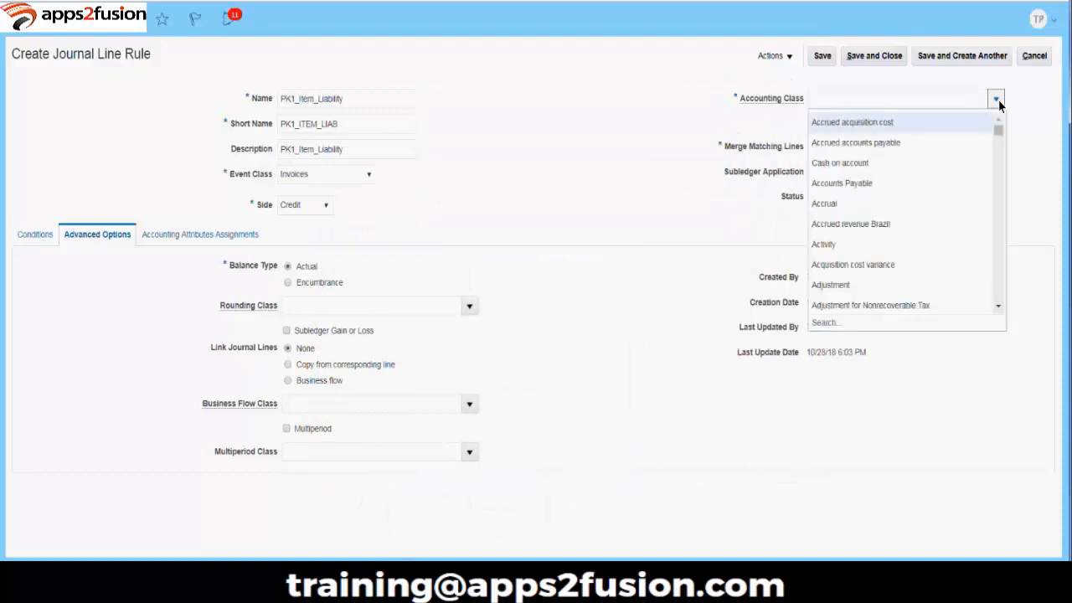
left_click(830, 323)
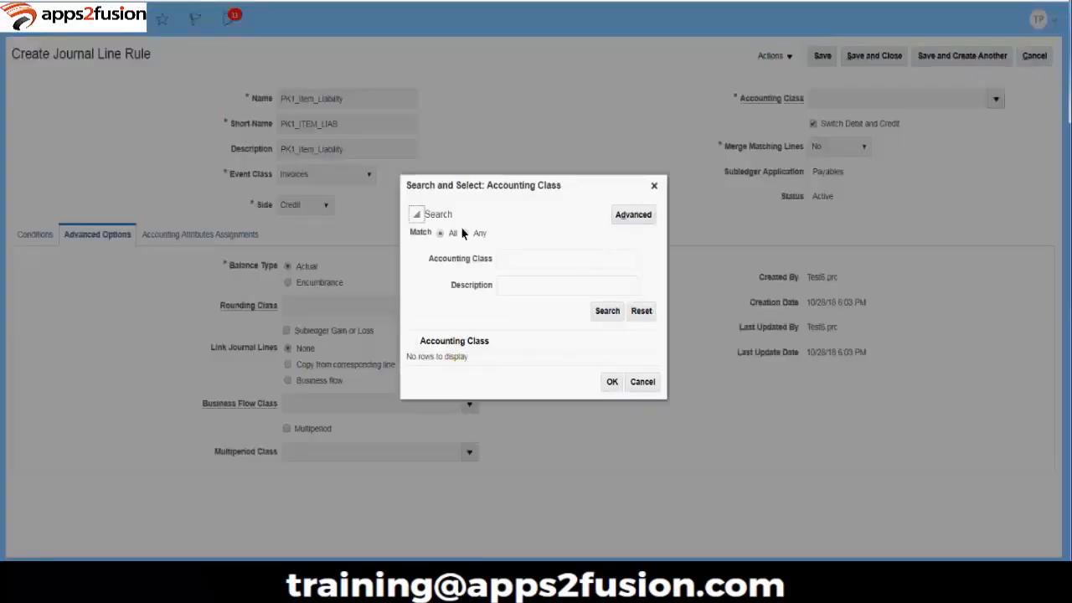
left_click(507, 262)
type("Liab")
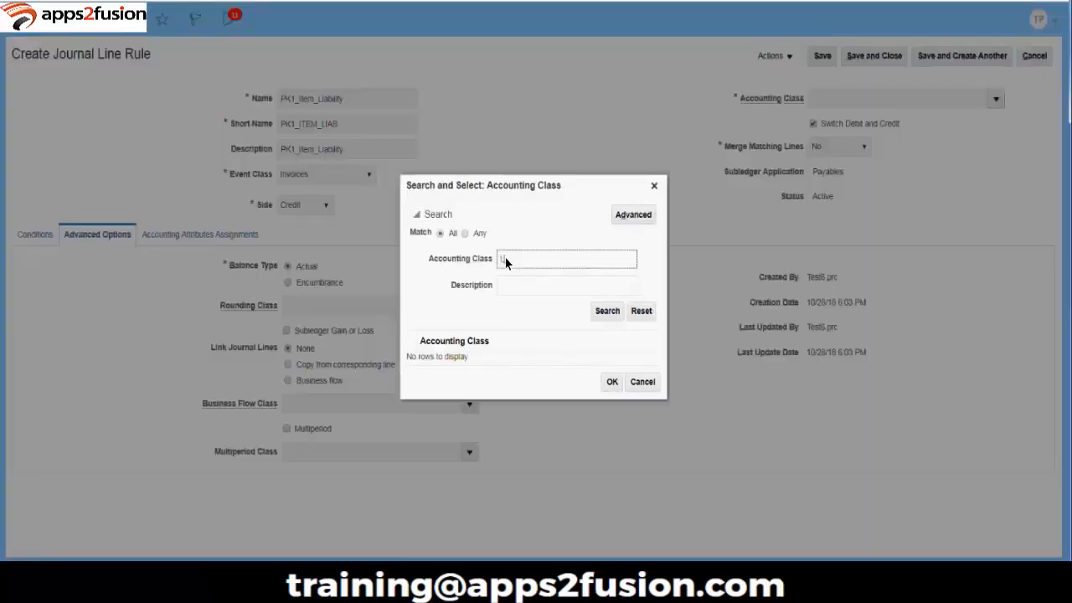
type("ility")
key("Return")
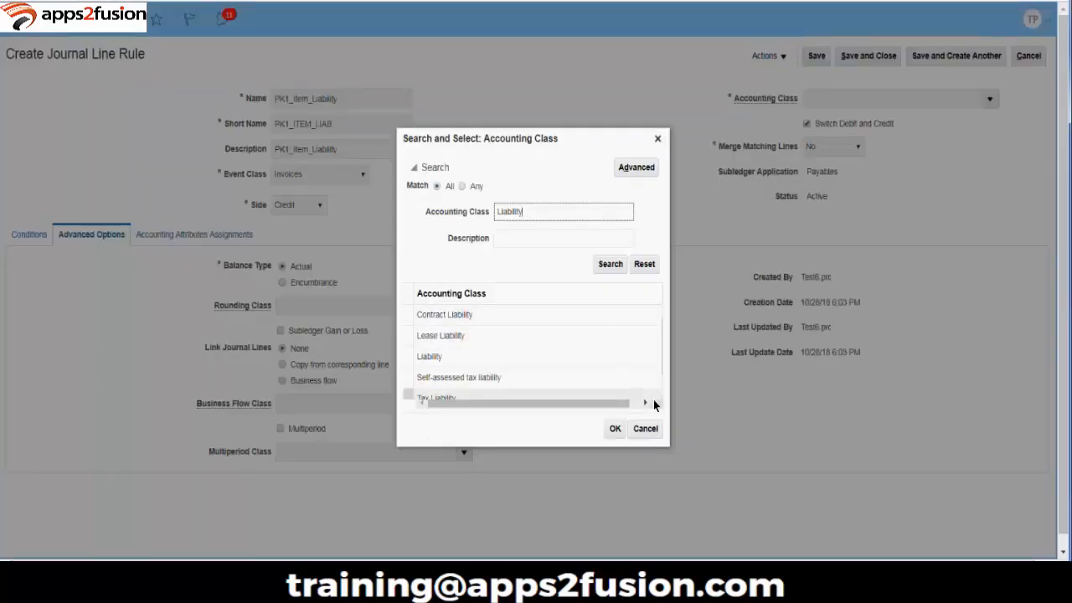
left_click(629, 407)
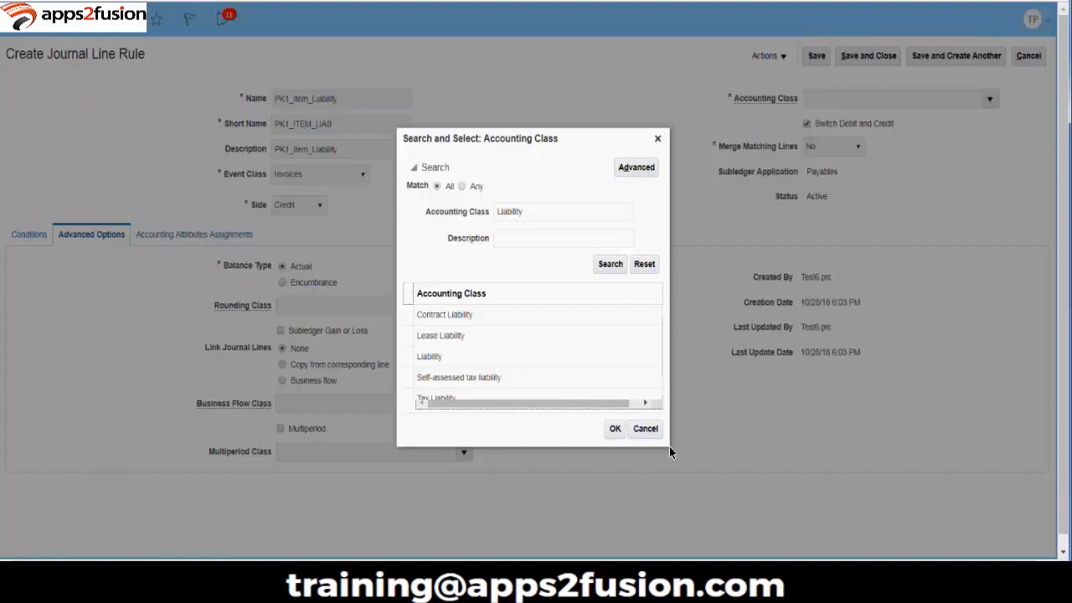
Clear the accounting class search, search for "Liab", and assign the Liability class to the rule
double_click(544, 207)
key("BackSpace")
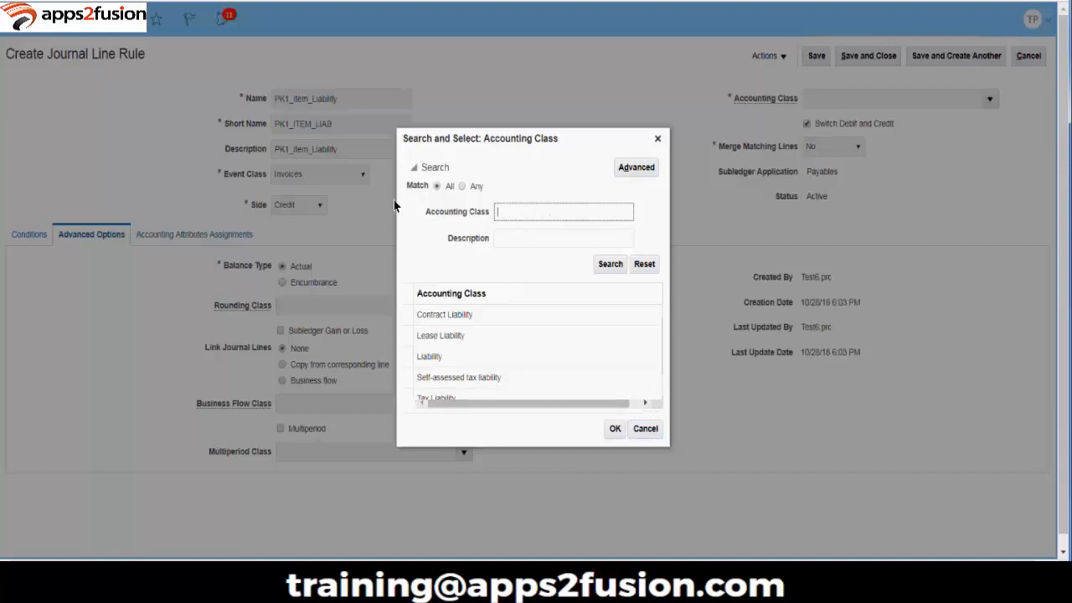
key("Return")
left_click(525, 151)
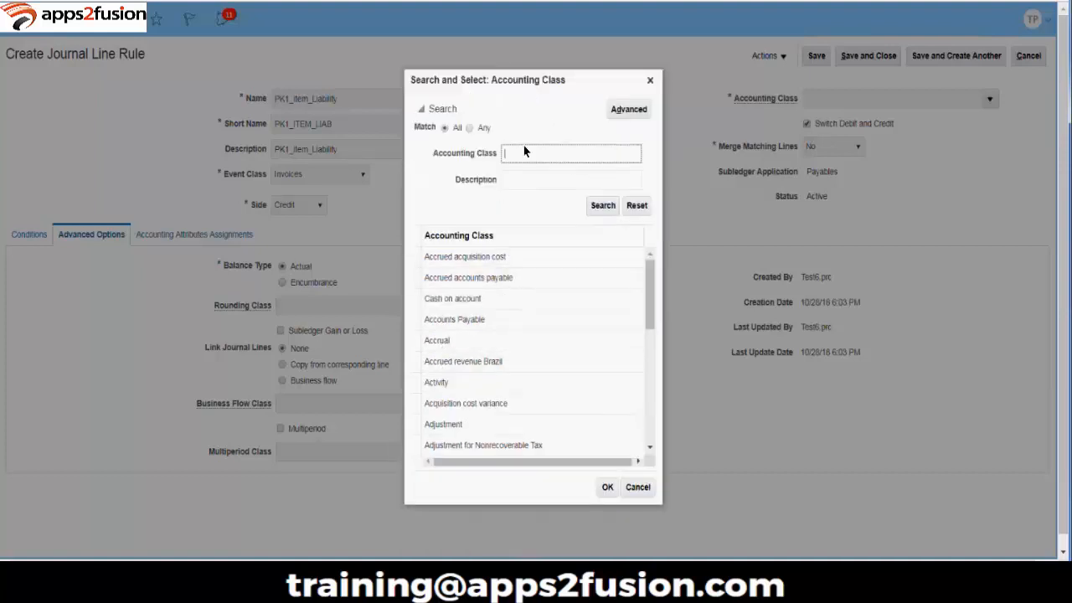
type("Liab")
left_click(596, 205)
double_click(432, 358)
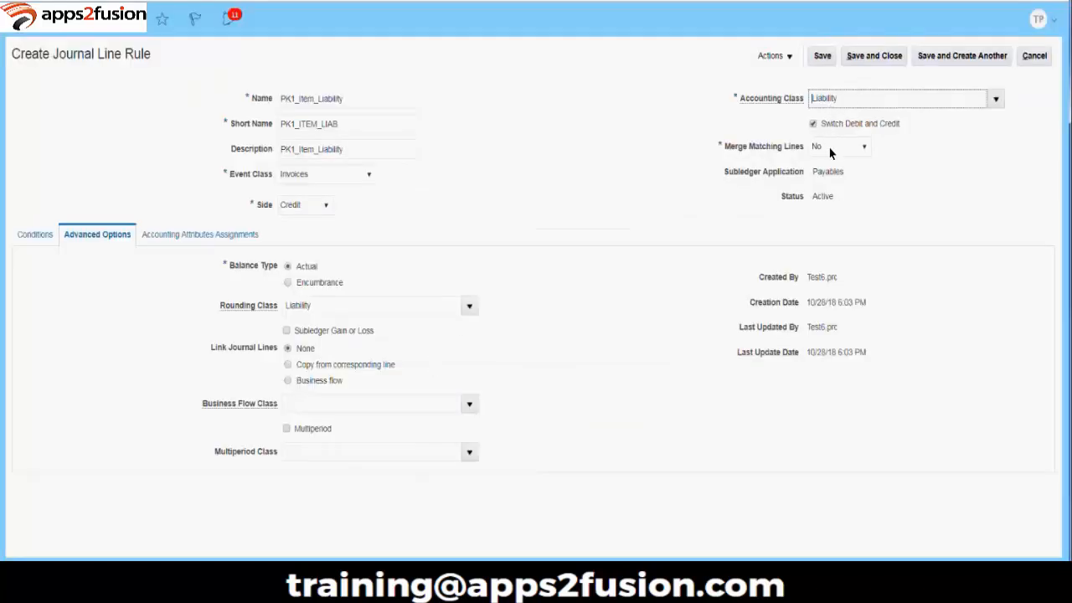
Set Merge Matching Lines to All, then save the PK1_Item_Liability rule and start another one
left_click(834, 151)
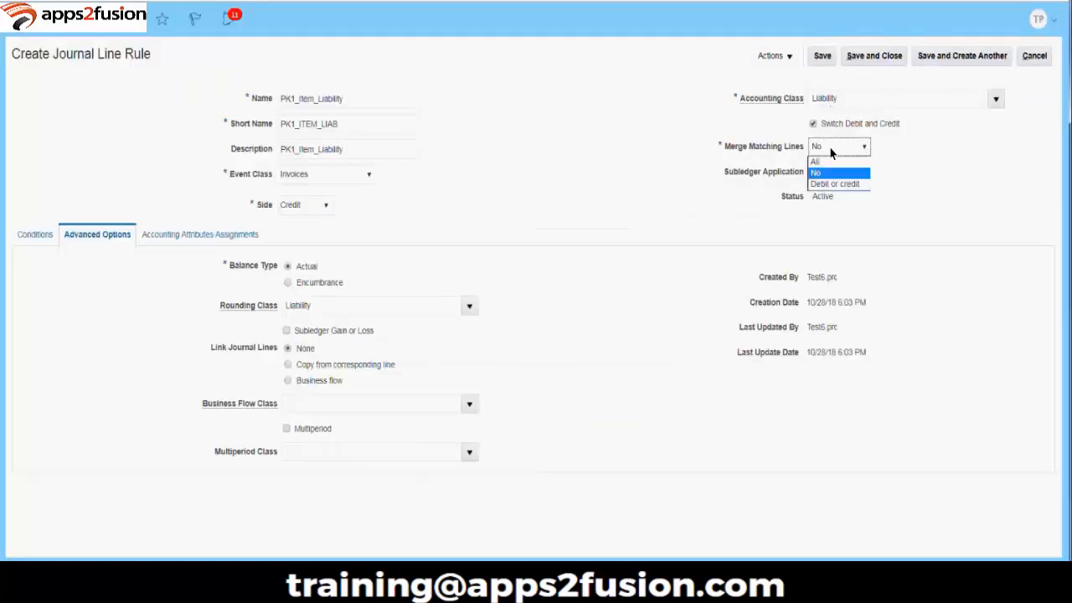
left_click(825, 162)
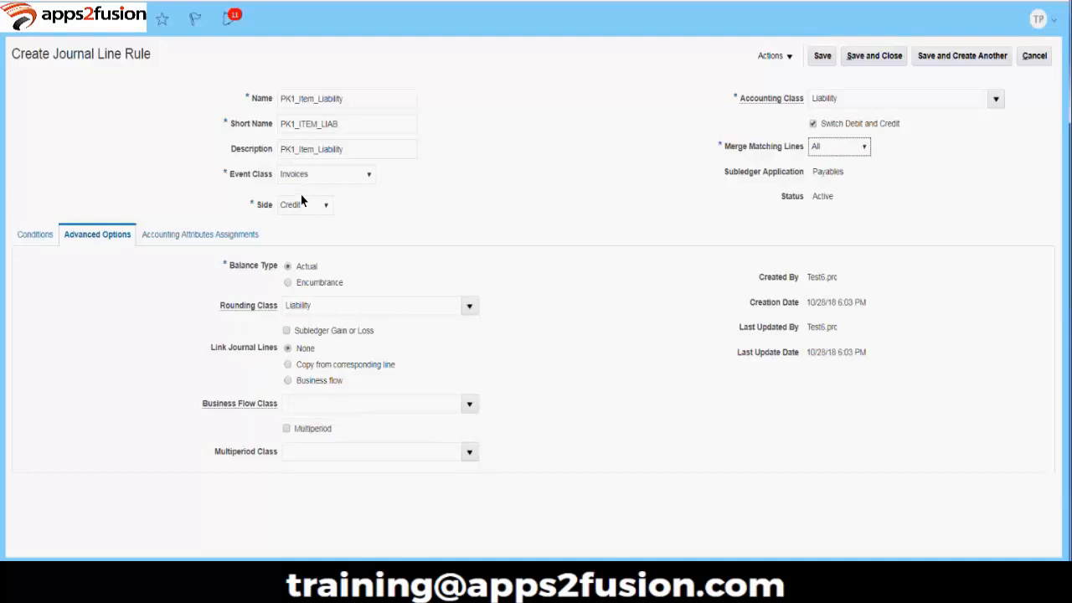
left_click(947, 59)
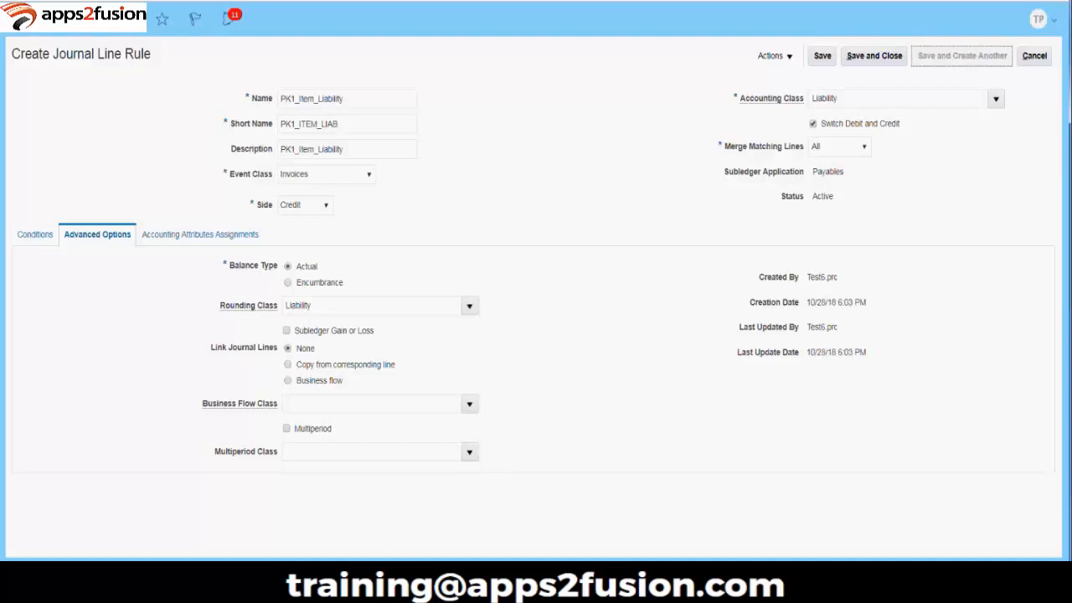
Annotate the payment's Liab line in the Notepad notes with "PK1_Payment_Liability" and "2000"
left_click(365, 583)
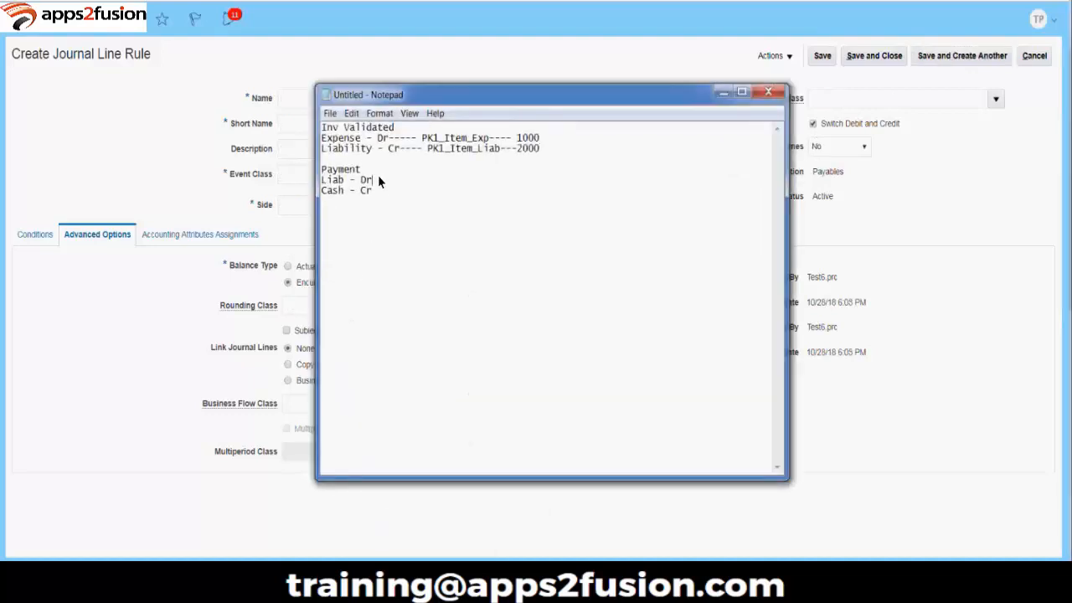
type("-- PK1_PAY")
key("BackSpace")
key("BackSpace")
type("ayment_Liability--- ")
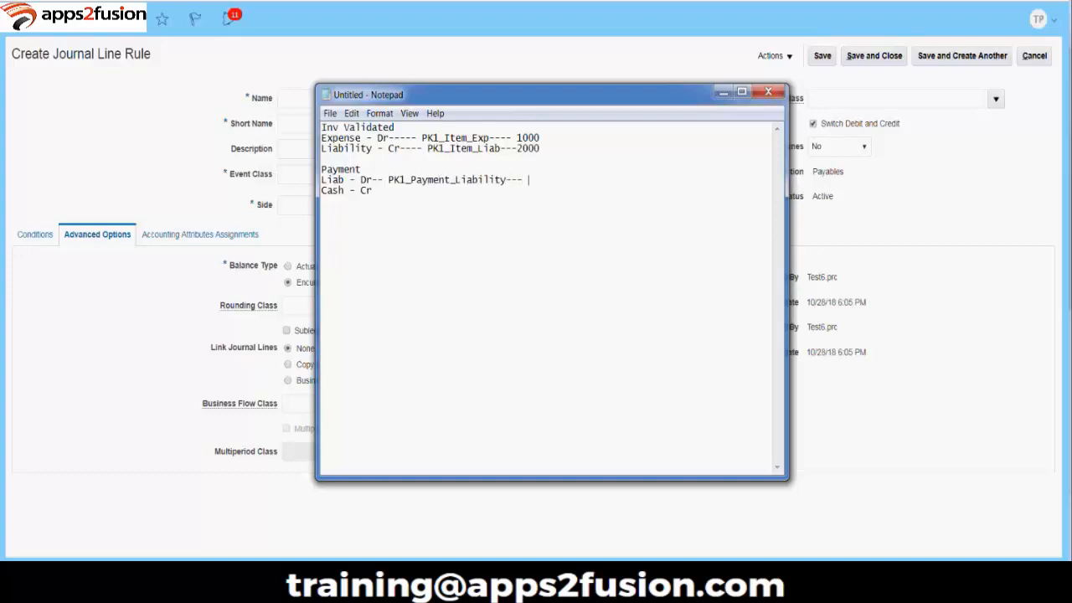
type("2000")
Copy PK1_Payment_Liability from the notes into the new rule's name and description, and set the short name to PK1_PAYMENT_LIAB
left_click_drag(506, 179, 374, 186)
key("ctrl+c")
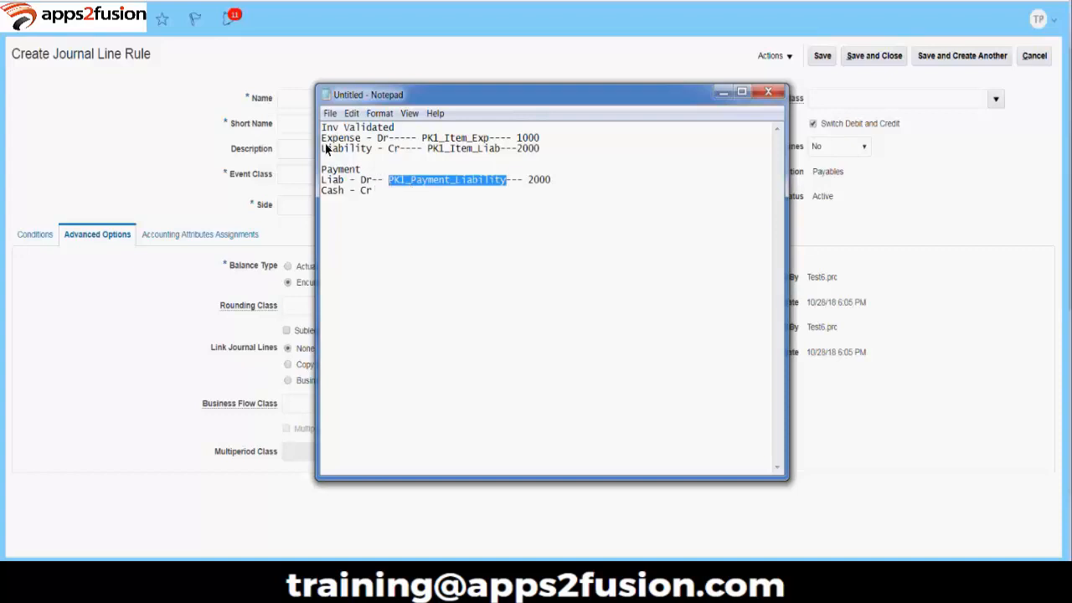
left_click(296, 106)
key("ctrl+v")
key("Tab")
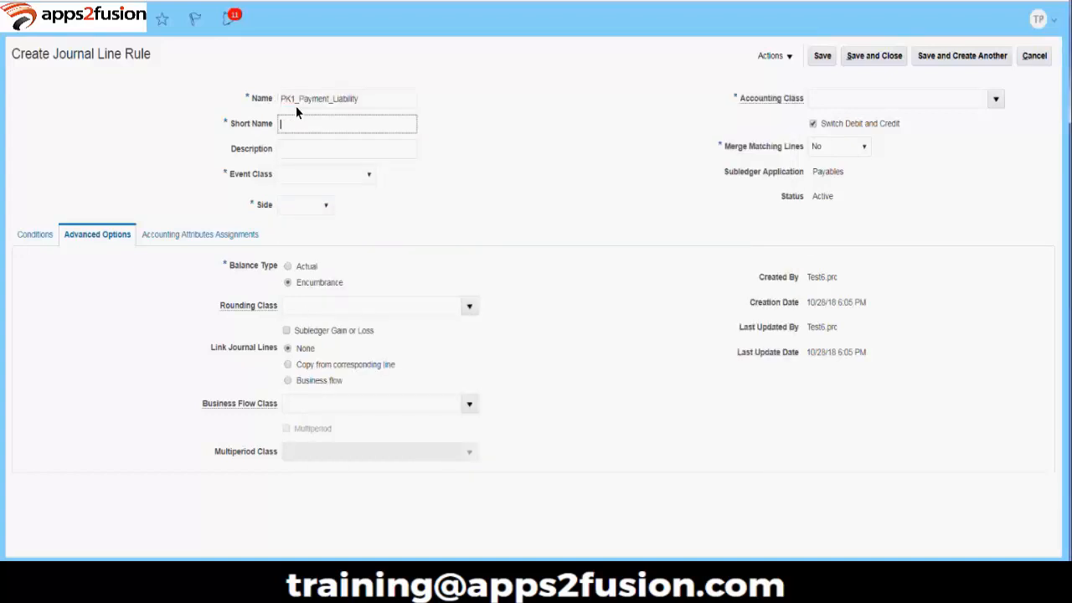
left_click(298, 149)
key("ctrl+v")
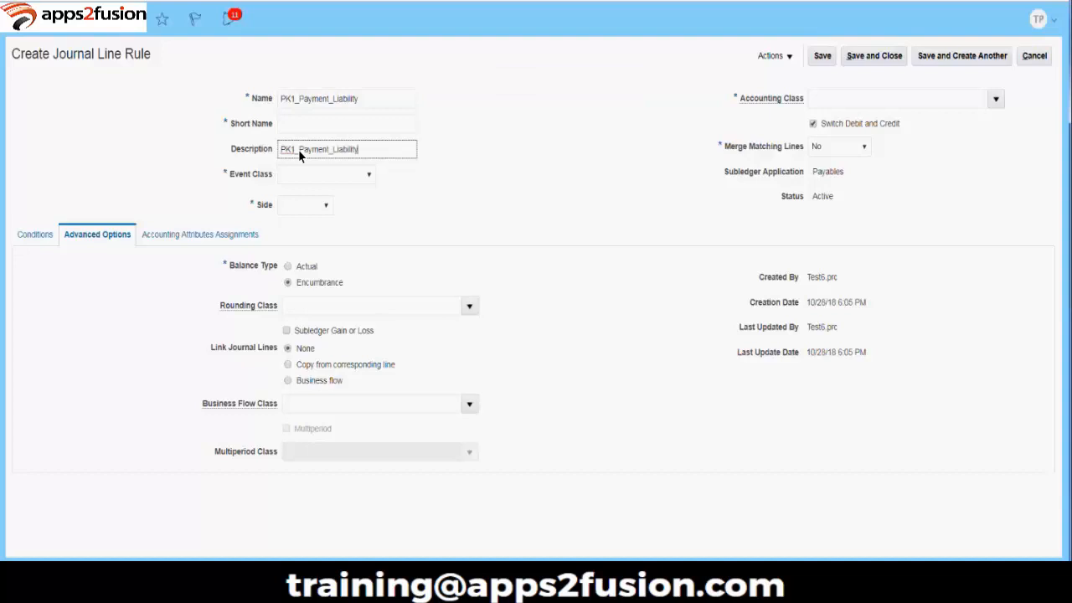
left_click(295, 123)
type("PK")
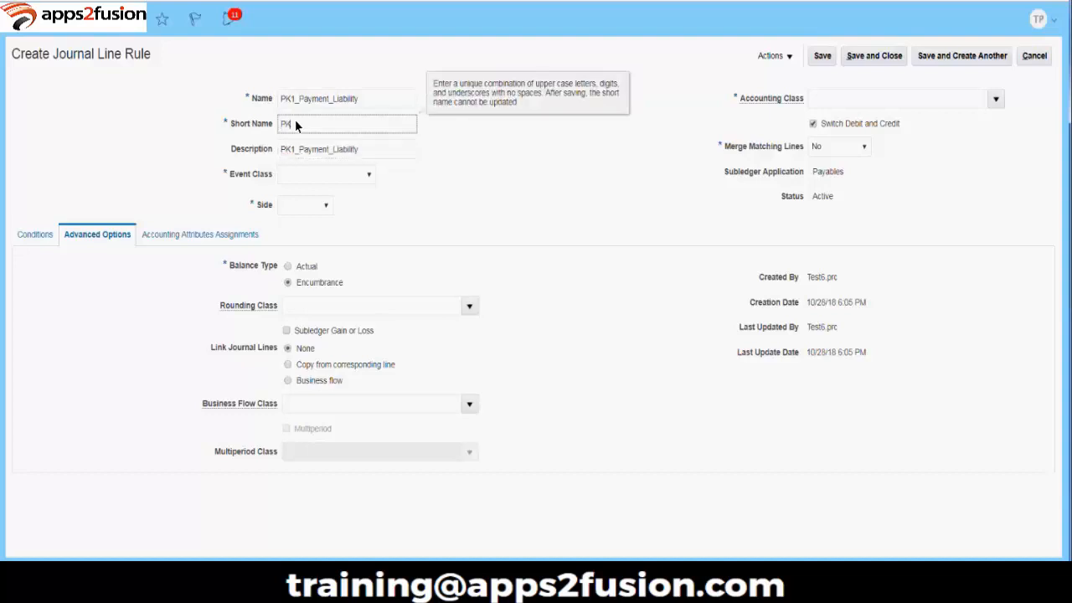
type("1_PAYMENT_LIAB")
Set the PK1_Payment_Liability rule's event class to Payments and its side to Debit
left_click(354, 178)
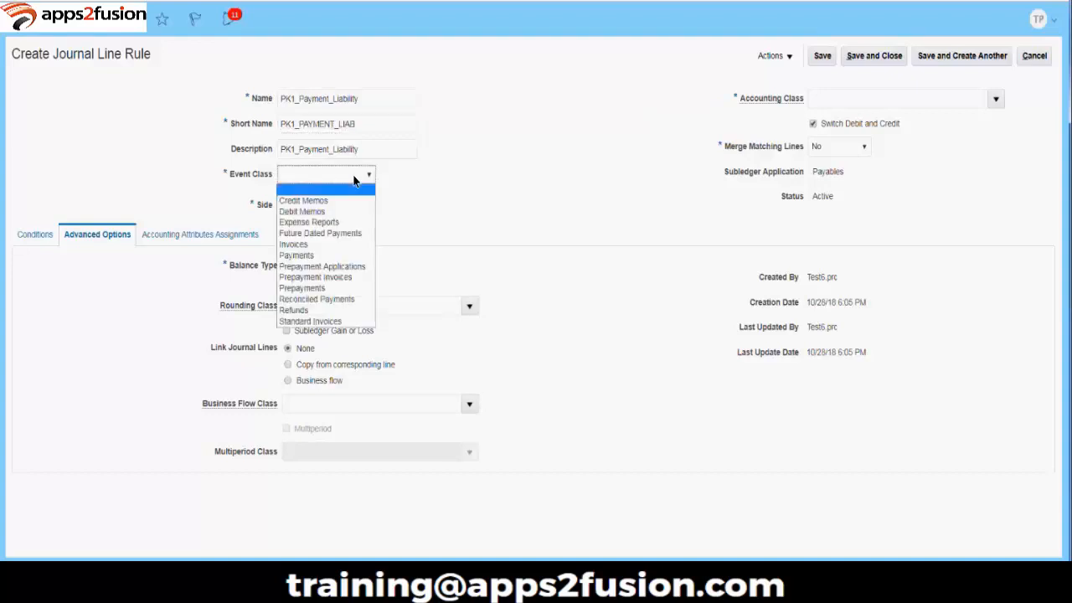
left_click(291, 256)
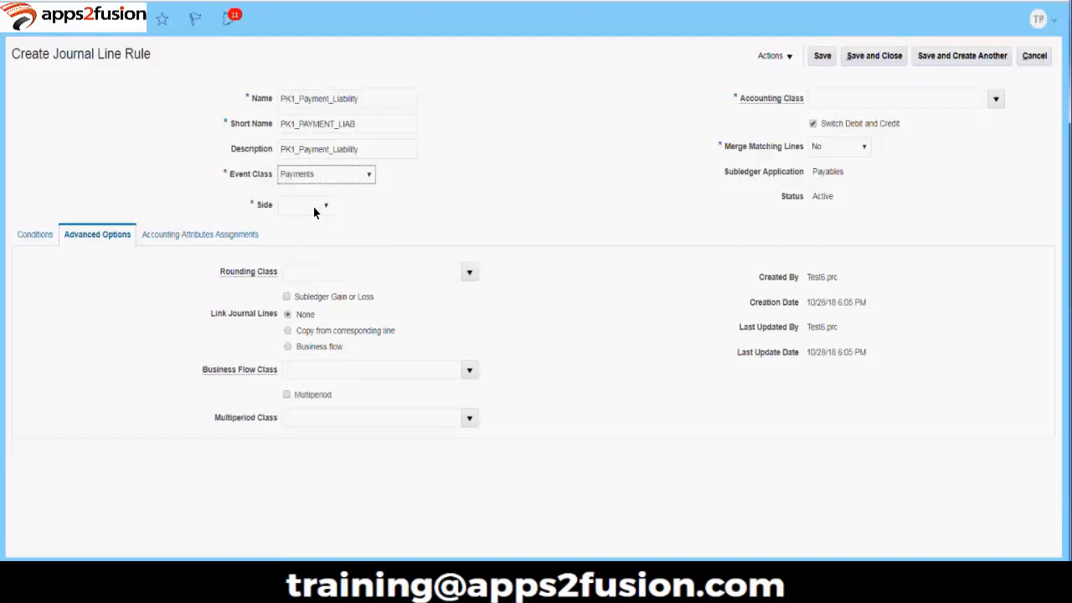
left_click(313, 207)
left_click(296, 242)
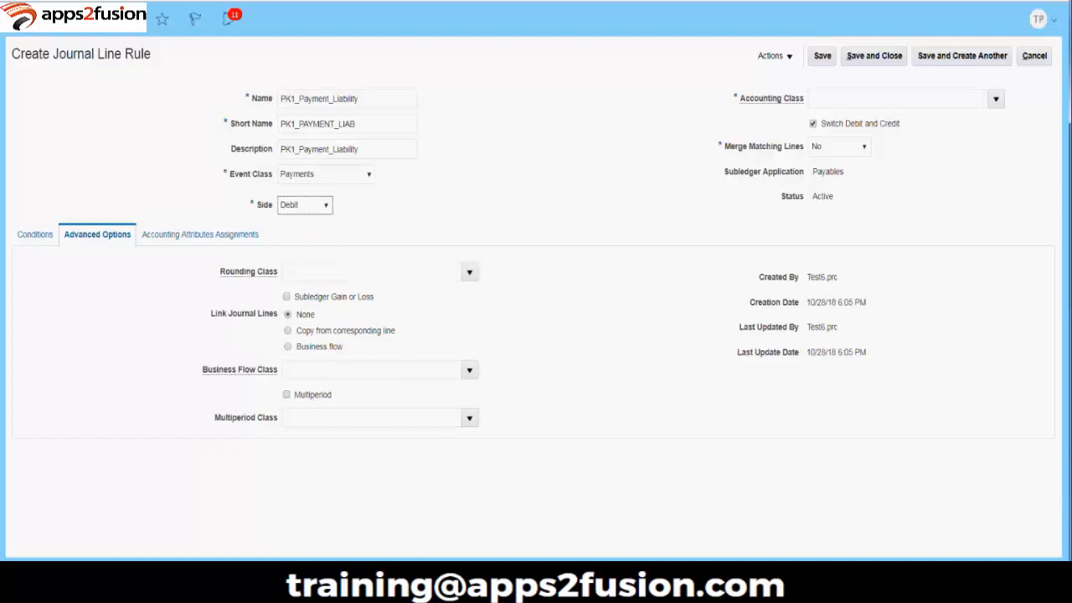
Search for "Liab" to set the PK1_Payment_Liability rule's accounting class to Liability, and set Merge Matching Lines to All
key("alt+Tab")
left_click_drag(360, 181, 394, 150)
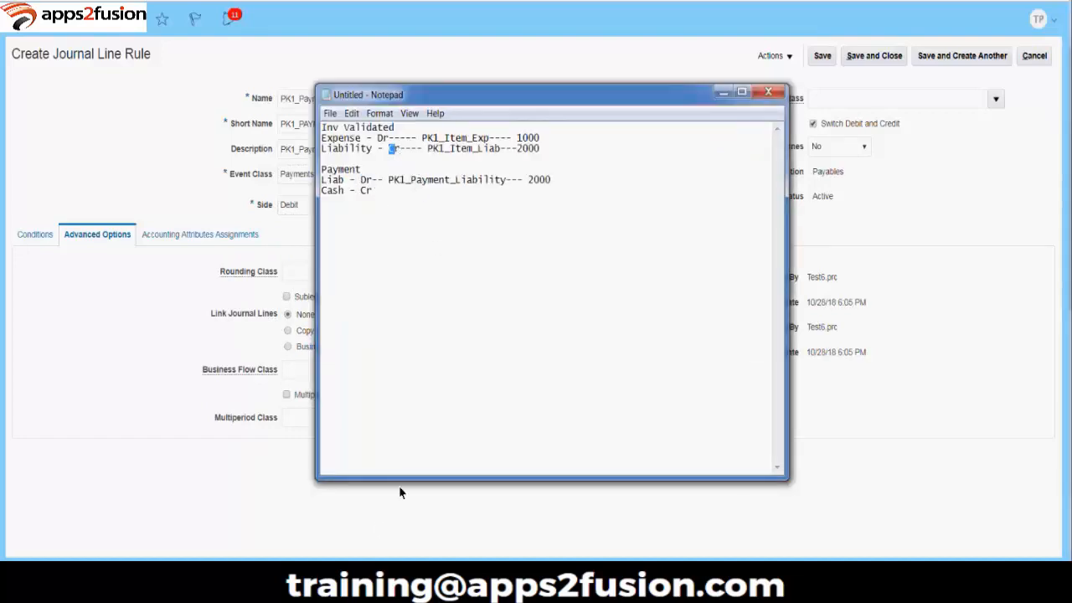
key("alt+Tab")
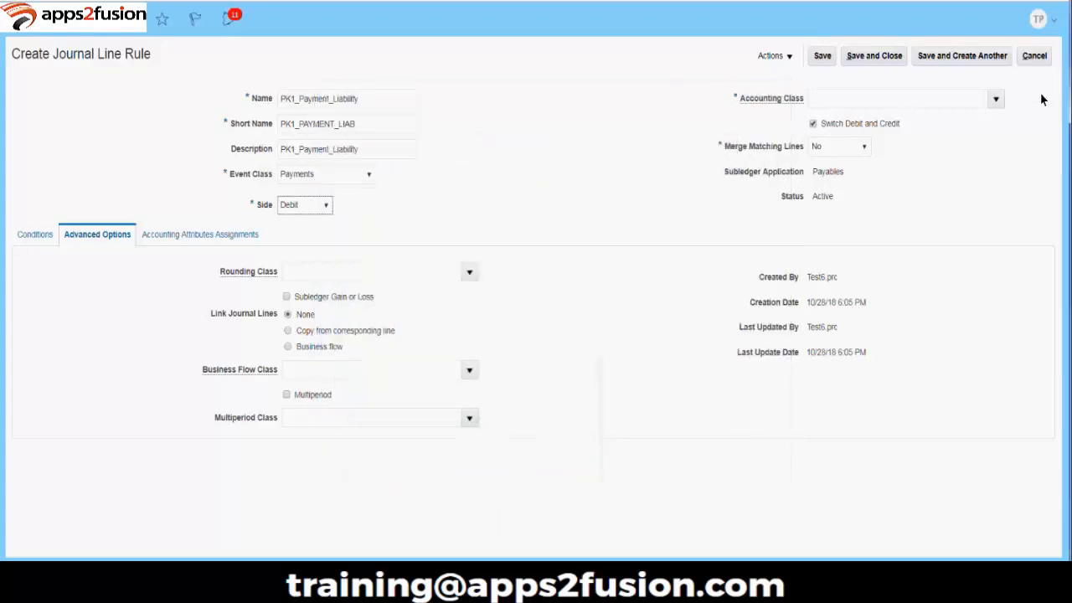
left_click(997, 100)
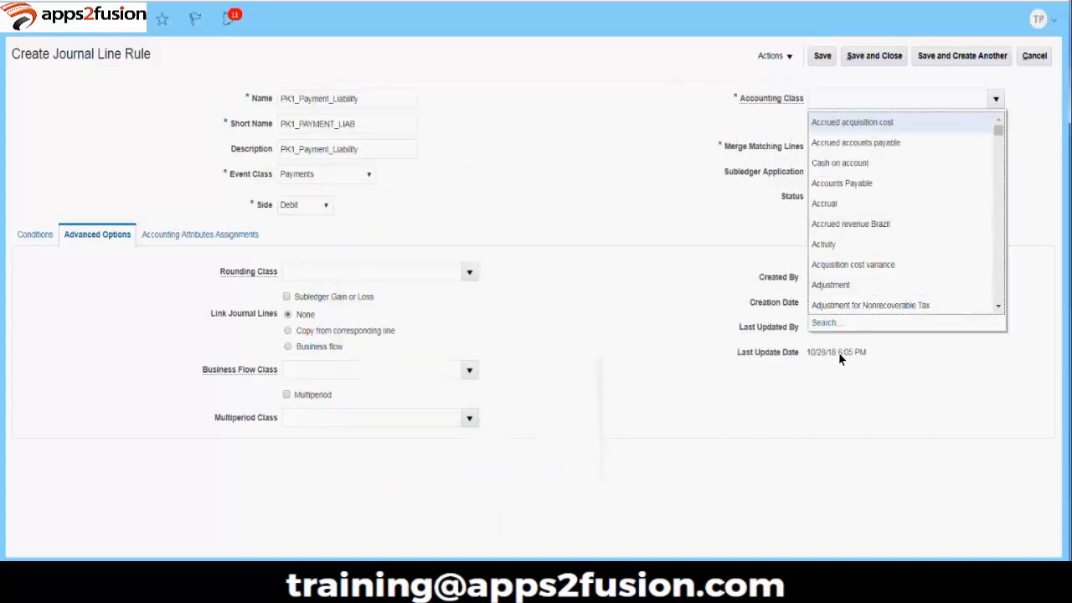
left_click(828, 325)
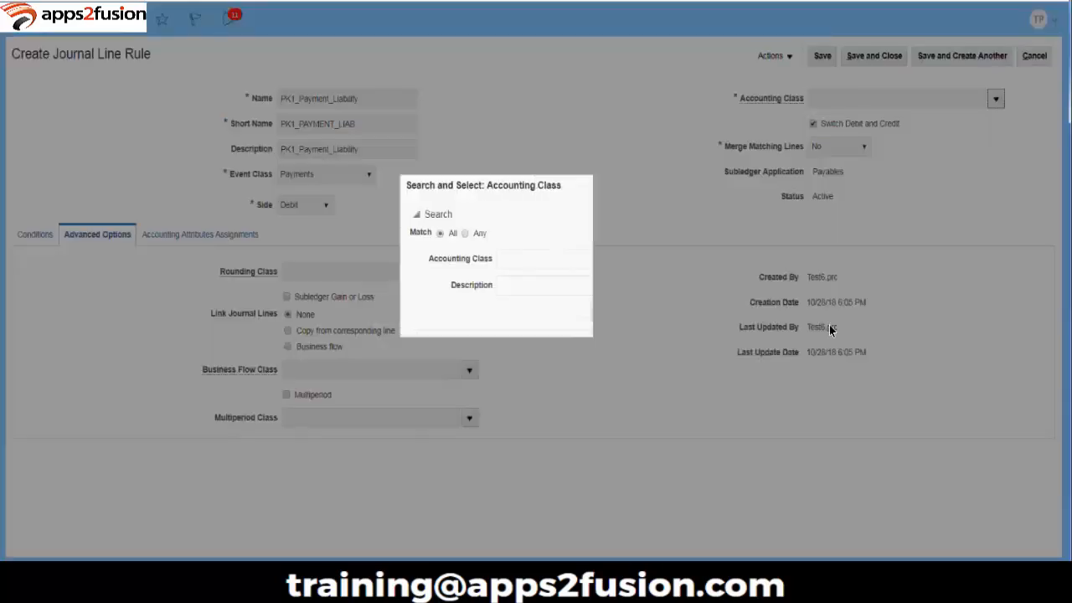
left_click(584, 260)
type("Liab")
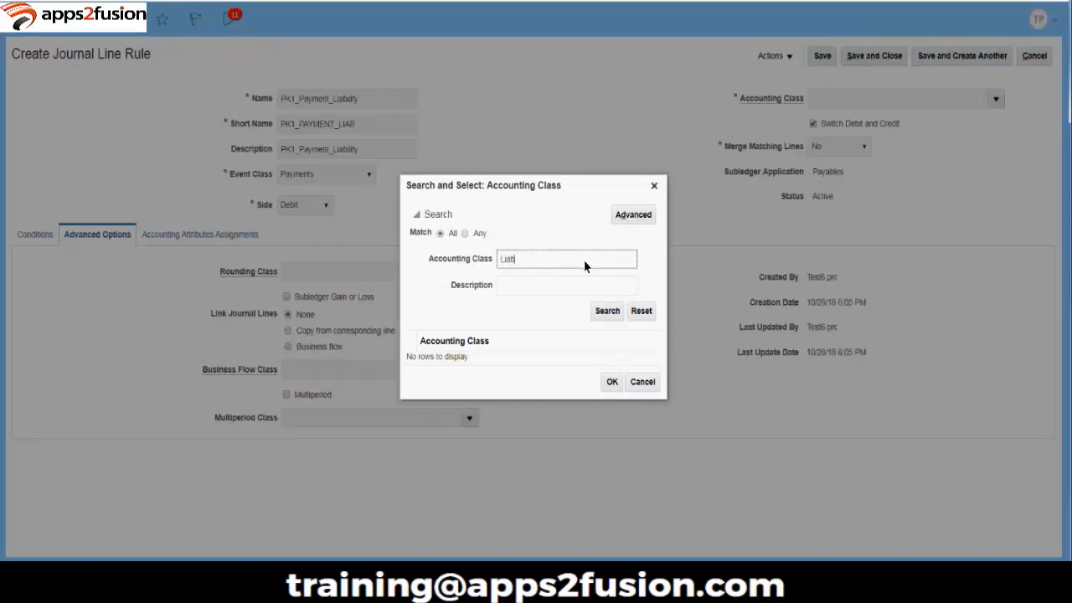
left_click(620, 315)
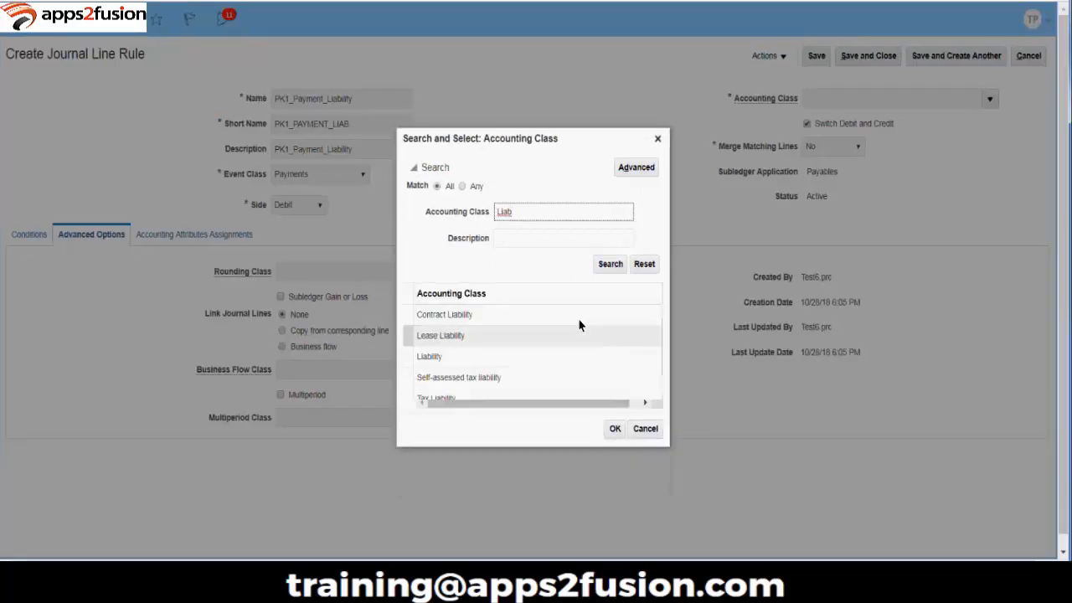
double_click(458, 356)
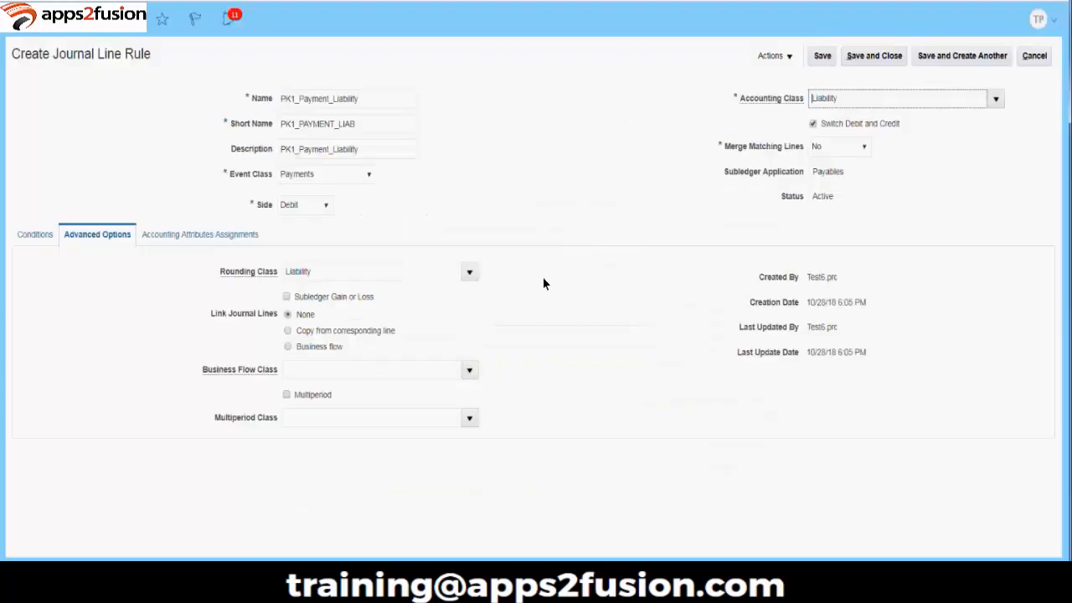
left_click(823, 149)
left_click(820, 164)
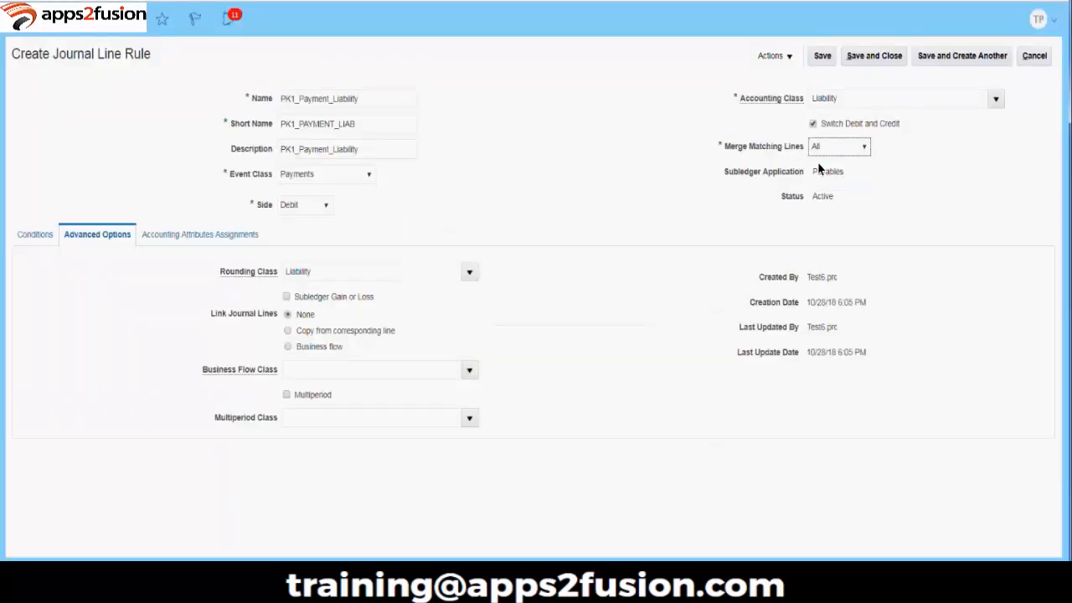
Consult the PDF's Invoice and Payment Liability Line slide, then set the rule's Business Flow Class to Accounts payable liability and save and close it
mouse_move(294, 587)
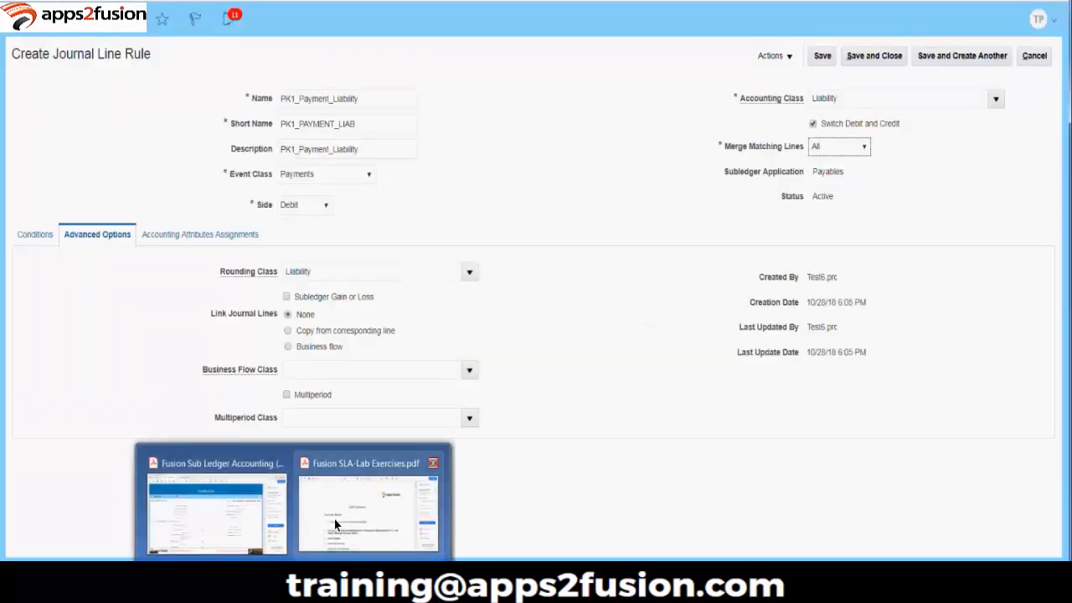
left_click(241, 511)
scroll(240, 511, "down", 5)
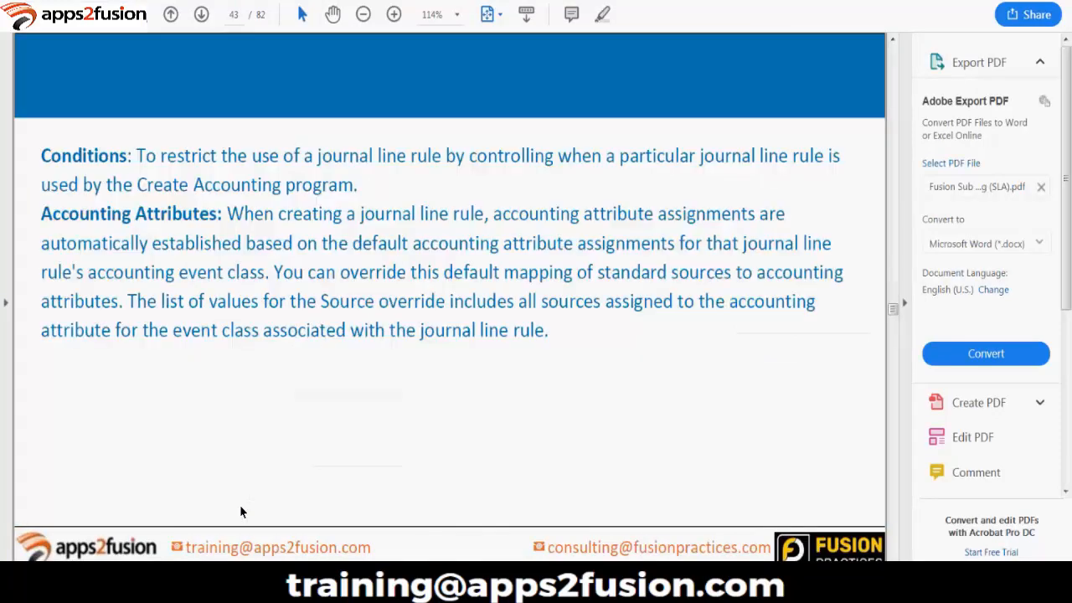
scroll(240, 511, "down", 9)
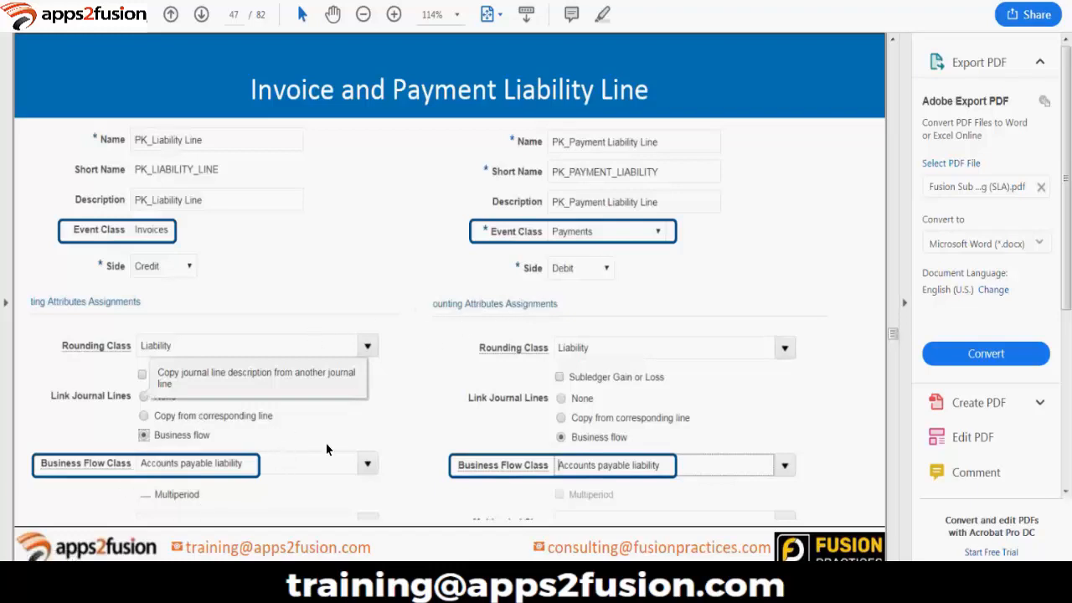
left_click(390, 587)
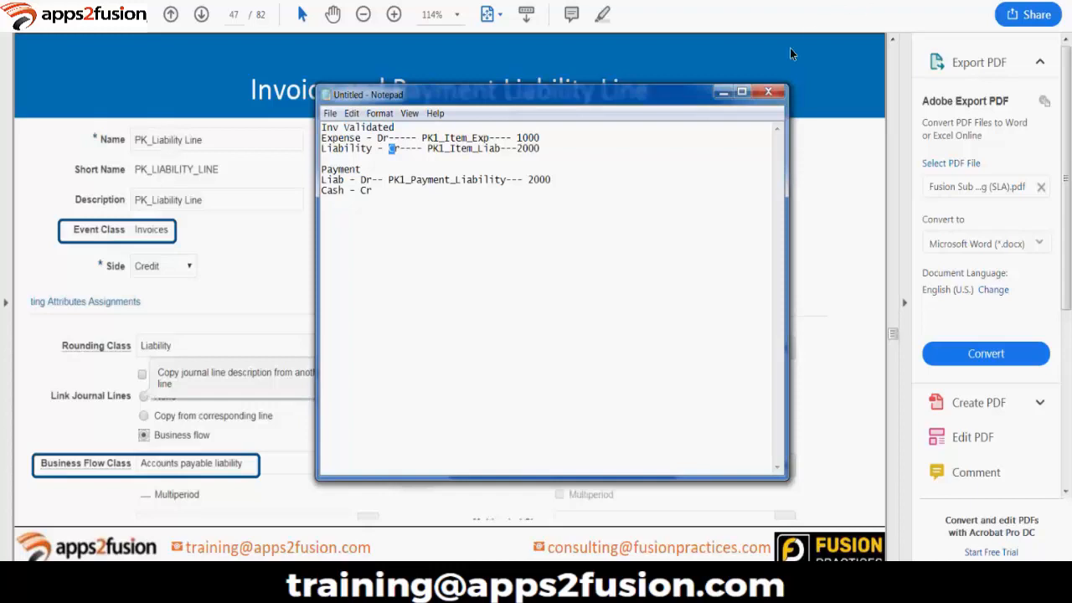
left_click(722, 93)
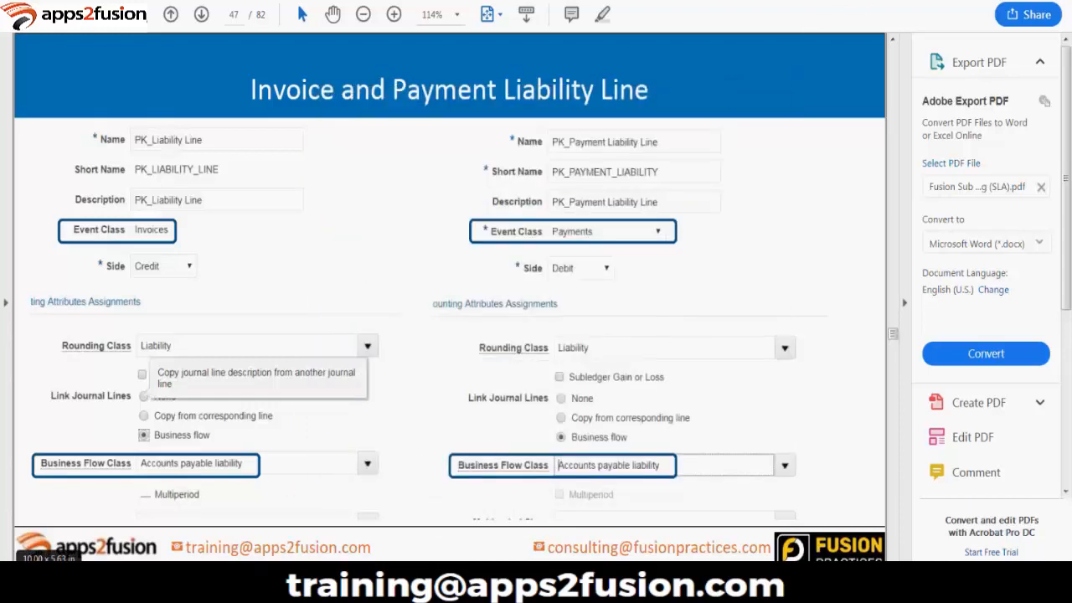
left_click(168, 582)
left_click(369, 379)
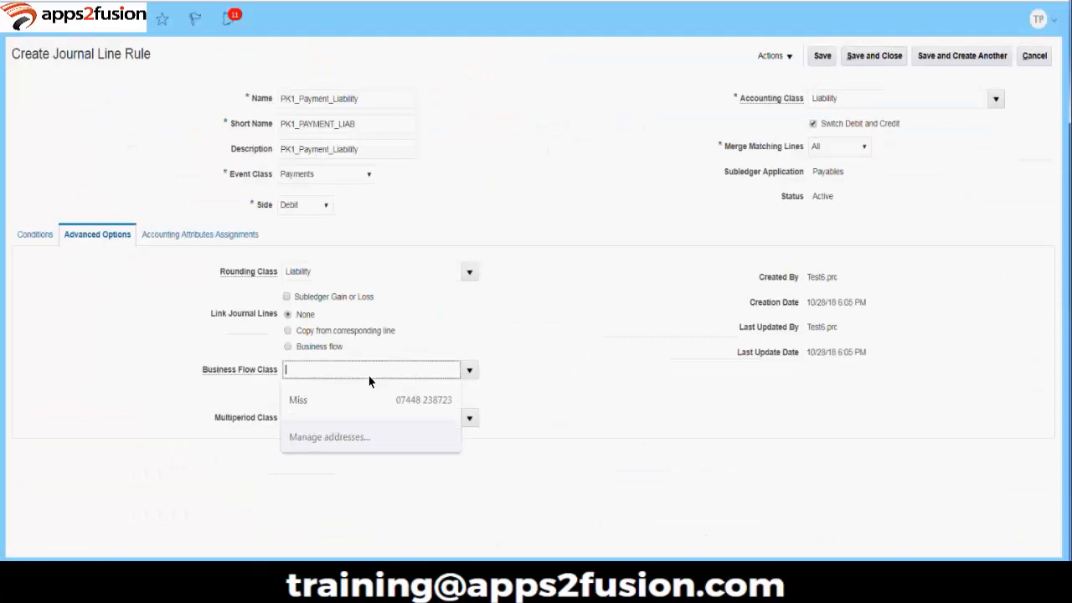
left_click(469, 371)
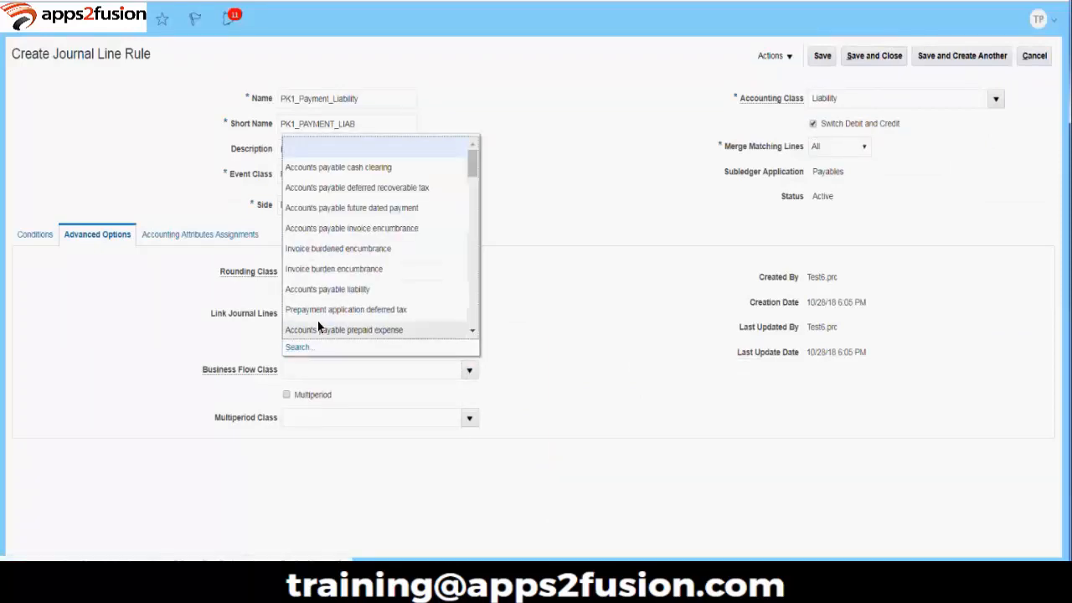
left_click(343, 290)
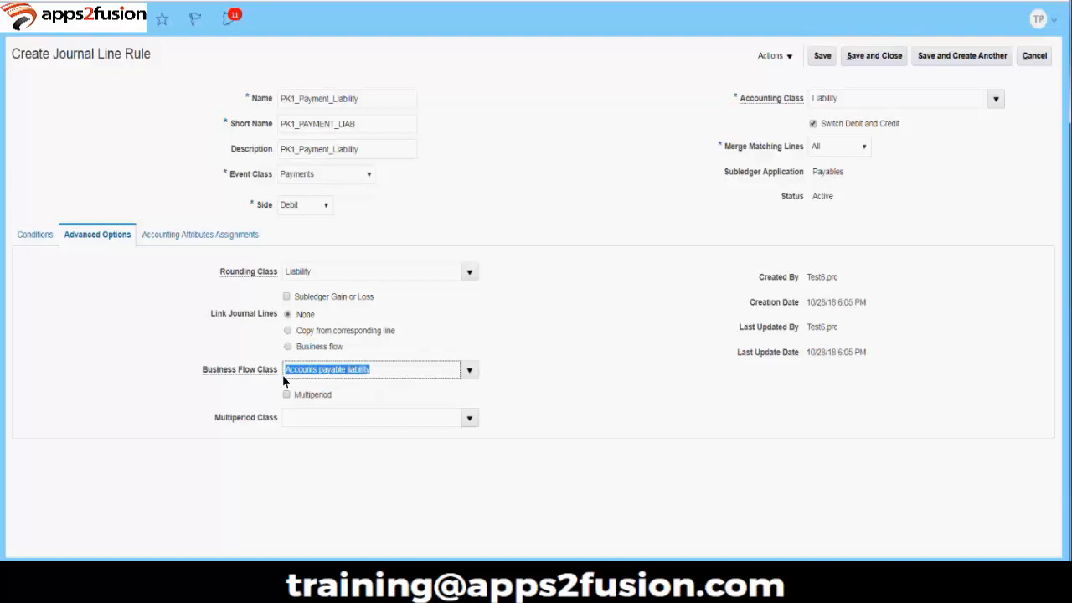
left_click(874, 56)
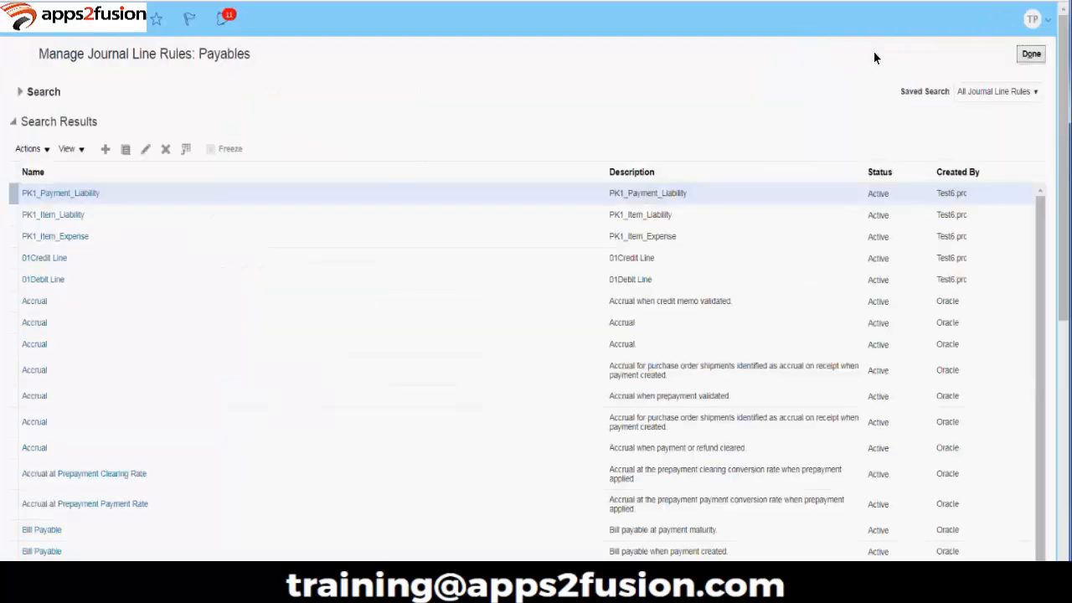
Open the PK1_Item_Liability rule and set its Business Flow Class to Accounts payable liability
left_click(60, 218)
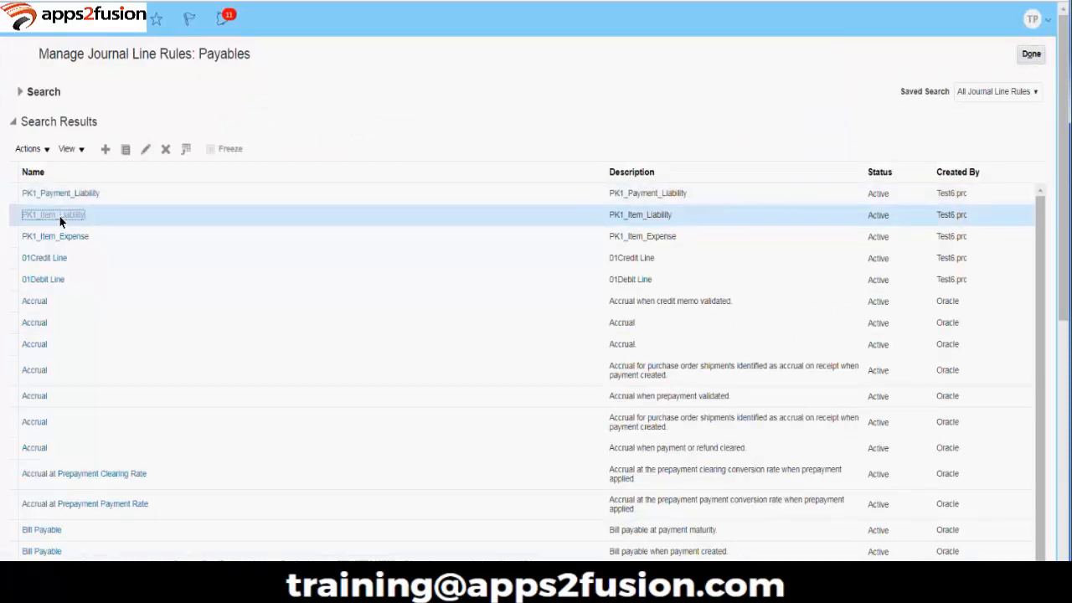
left_click(316, 367)
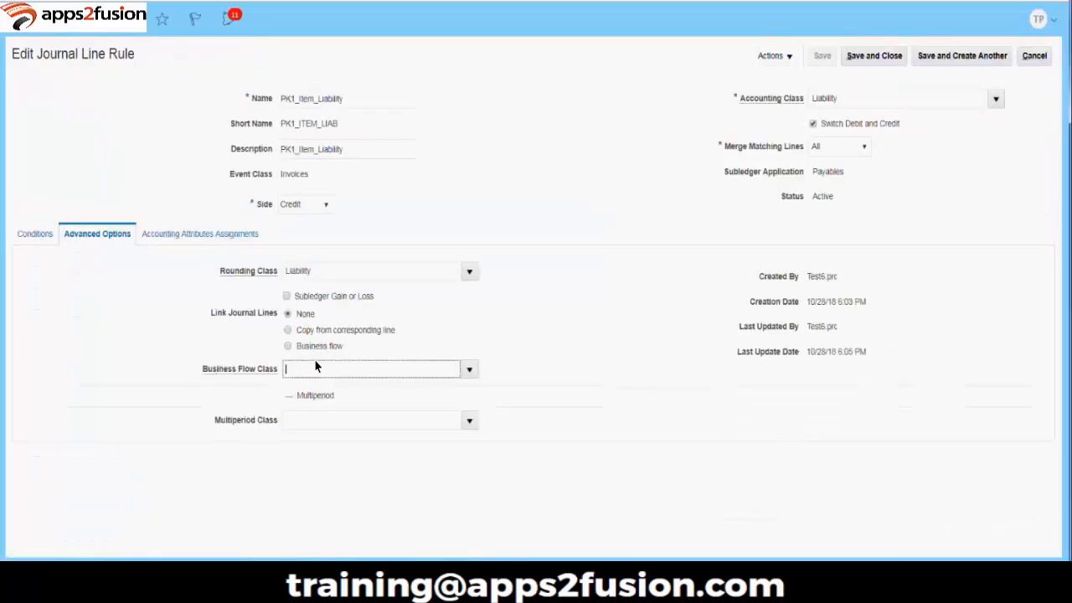
type("Accounts payable liability")
key("Tab")
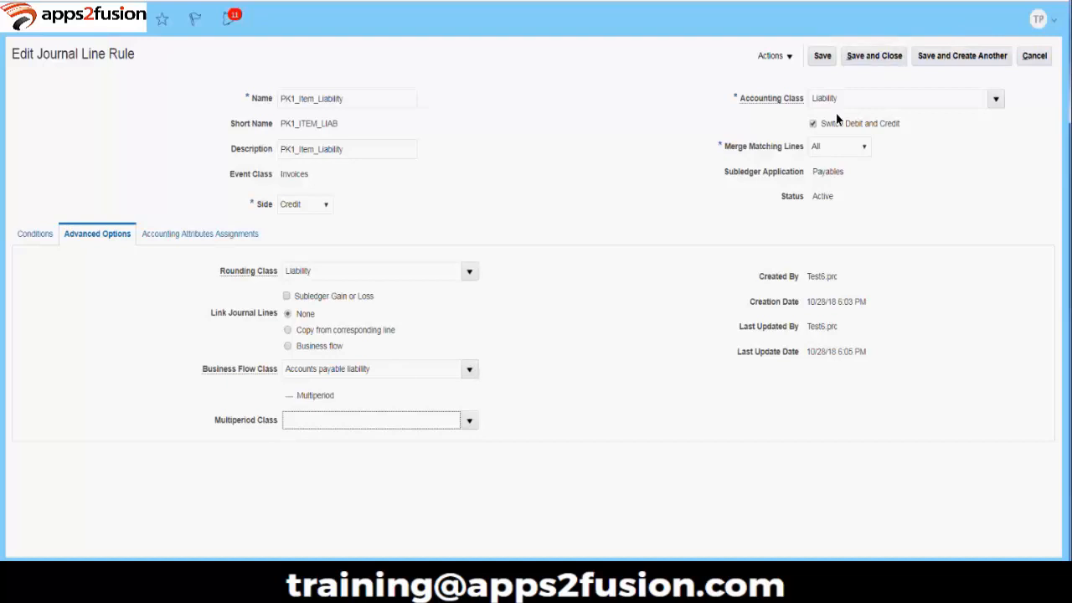
Review the Business Flow slide in the Fusion Sub Ledger Accounting PDF against the invoice and payment lines in the Notepad notes
mouse_move(294, 578)
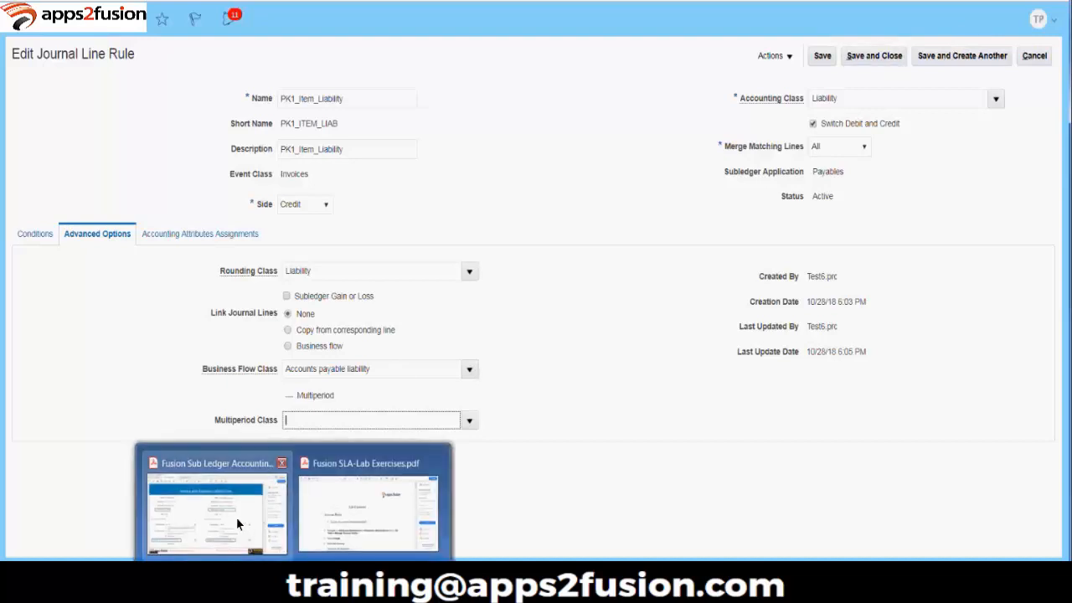
left_click(237, 523)
scroll(237, 524, "up", 1)
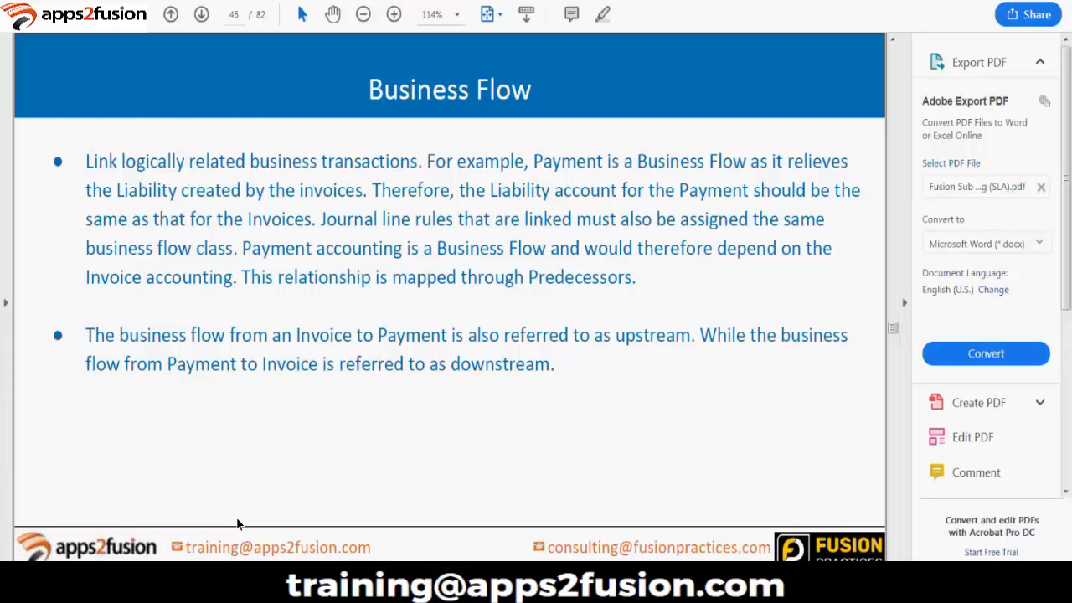
left_click(377, 583)
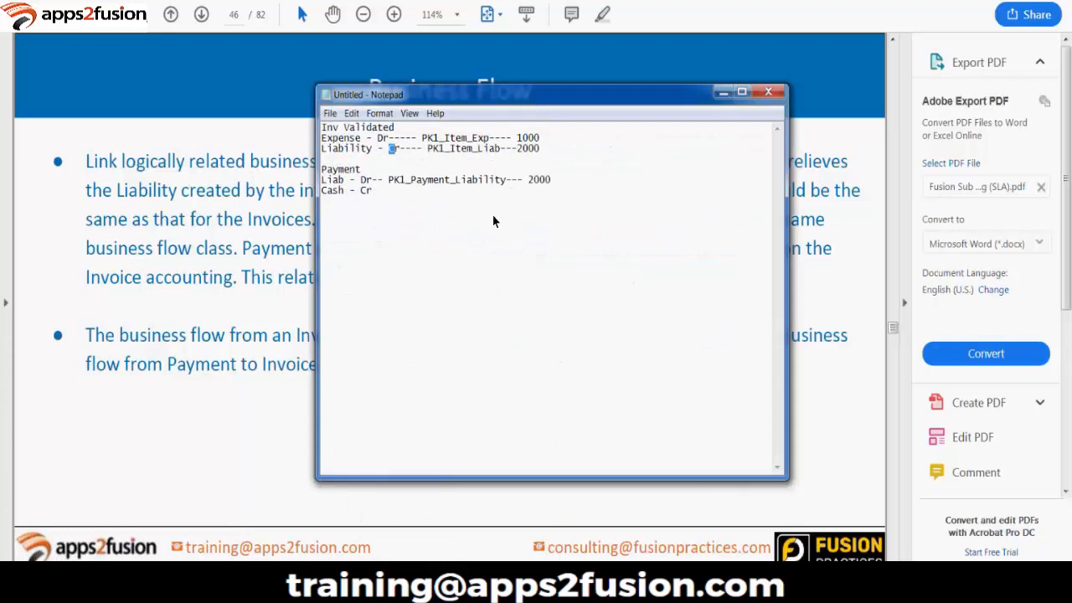
left_click_drag(561, 94, 773, 16)
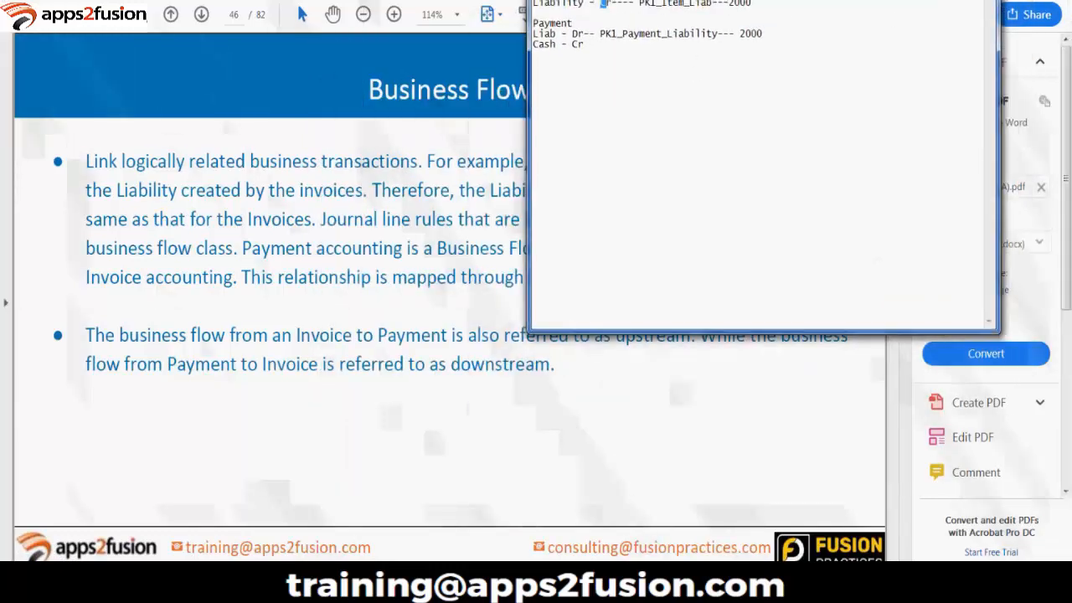
left_click(673, 333)
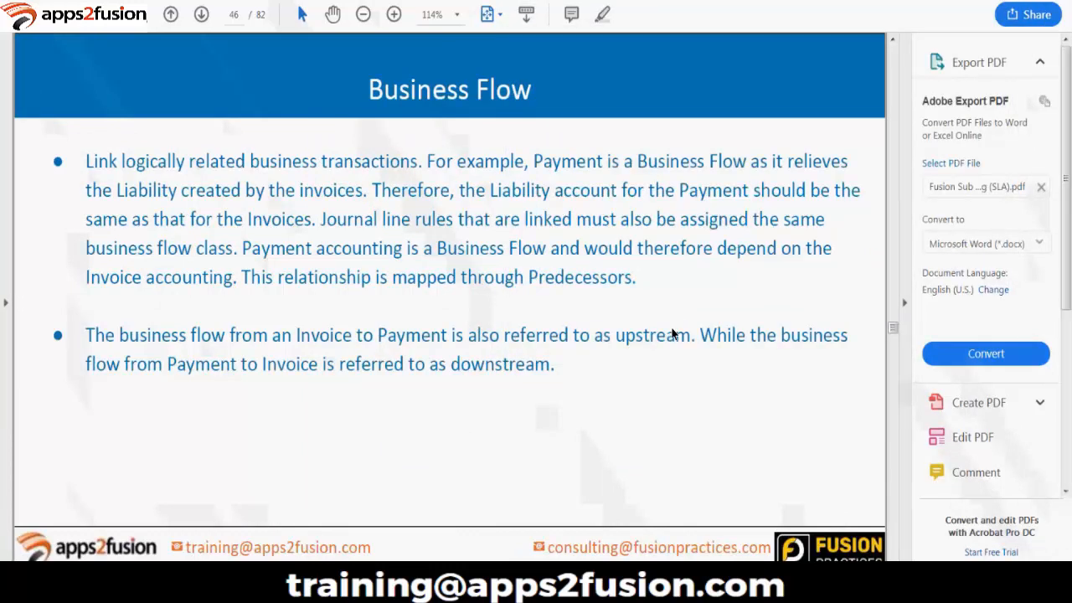
scroll(672, 333, "down", 1)
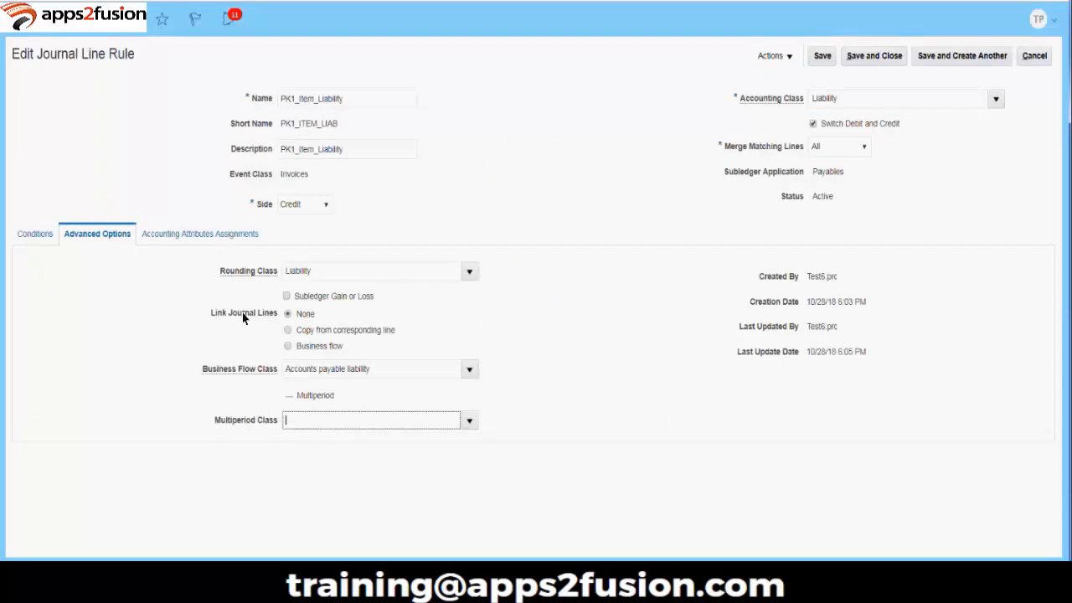
Set Link Journal Lines to Business flow in the PK1_Item_Liability rule, then save and close it
left_click(307, 347)
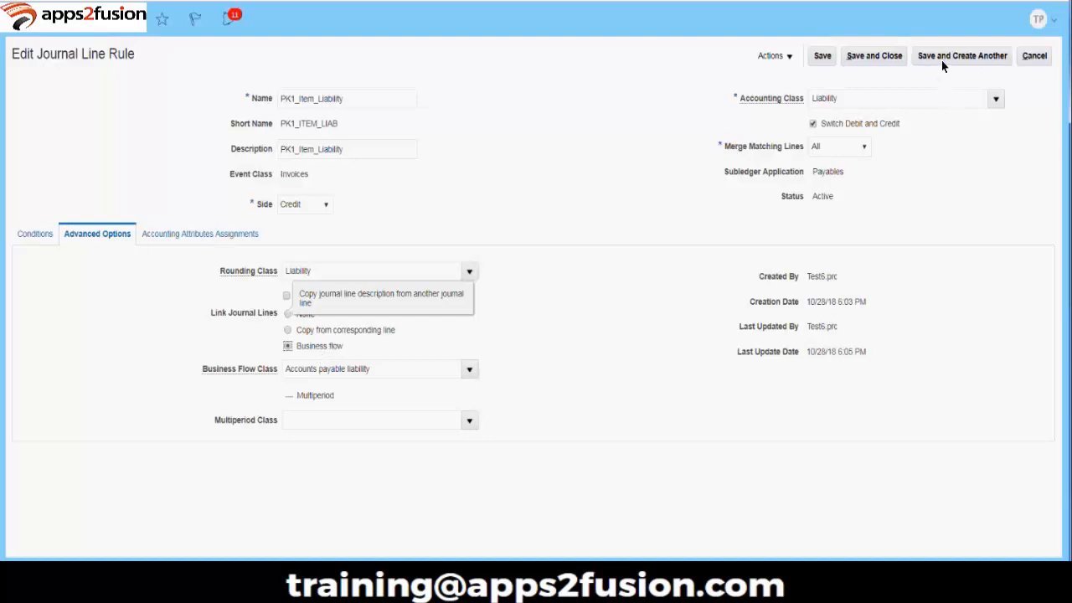
left_click(880, 64)
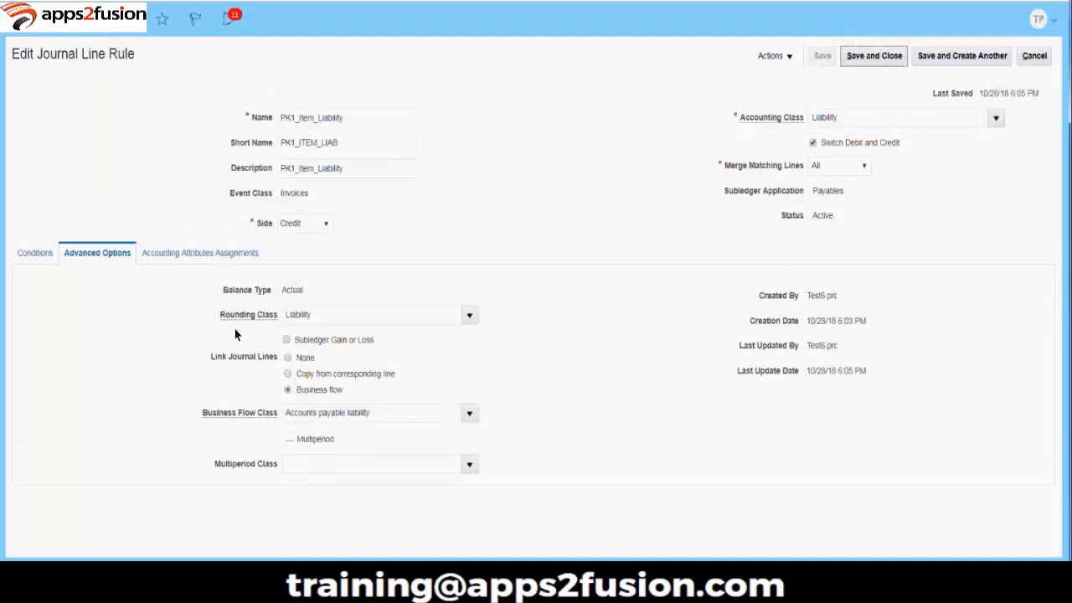
left_click(545, 170)
left_click(875, 56)
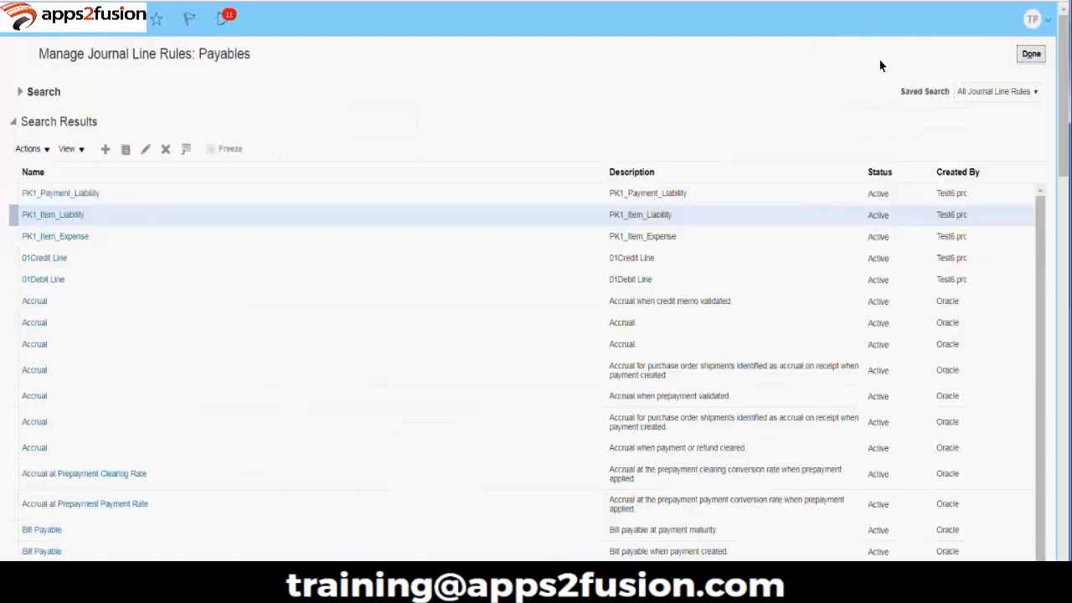
Open the PK1_Payment_Liability rule, set Link Journal Lines to Business flow, and save and close it
left_click(78, 193)
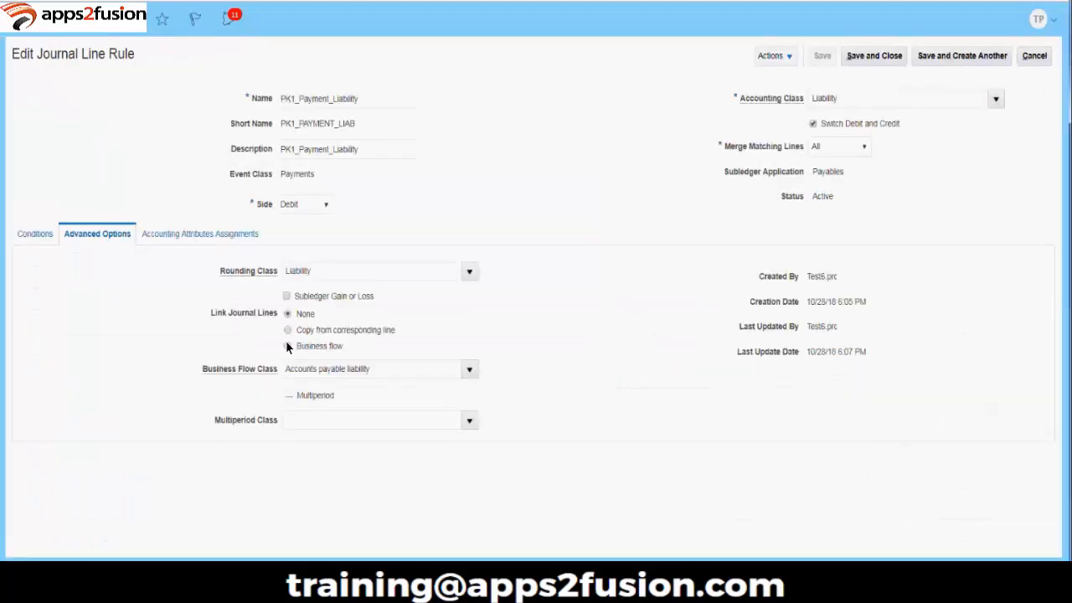
left_click(287, 347)
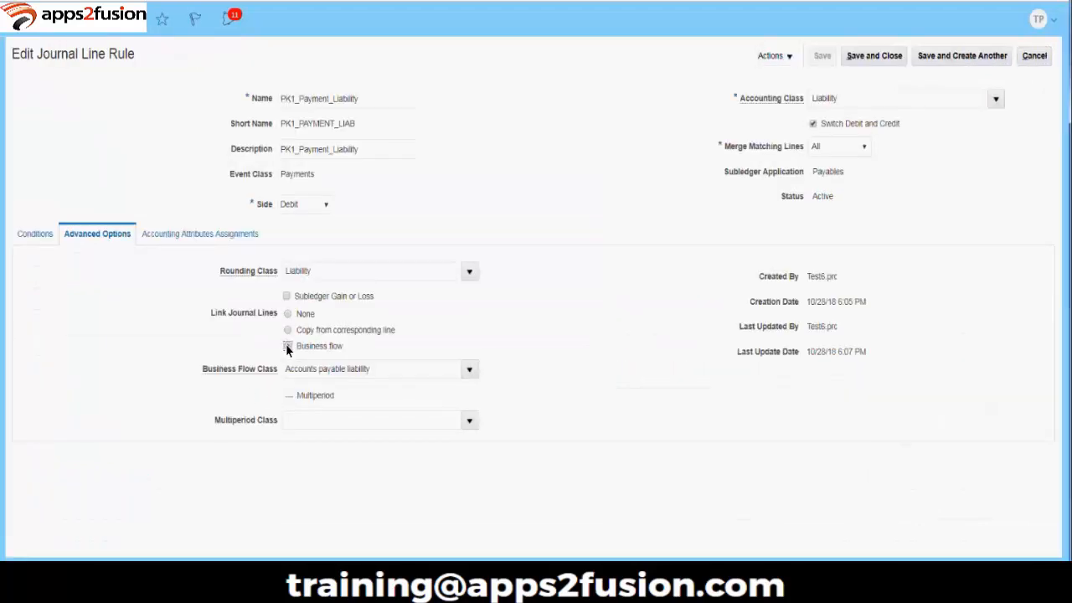
left_click(874, 55)
Start a new Payables journal line rule with name and description PK1_Cash and short name PK1_CASH
key("alt+Tab")
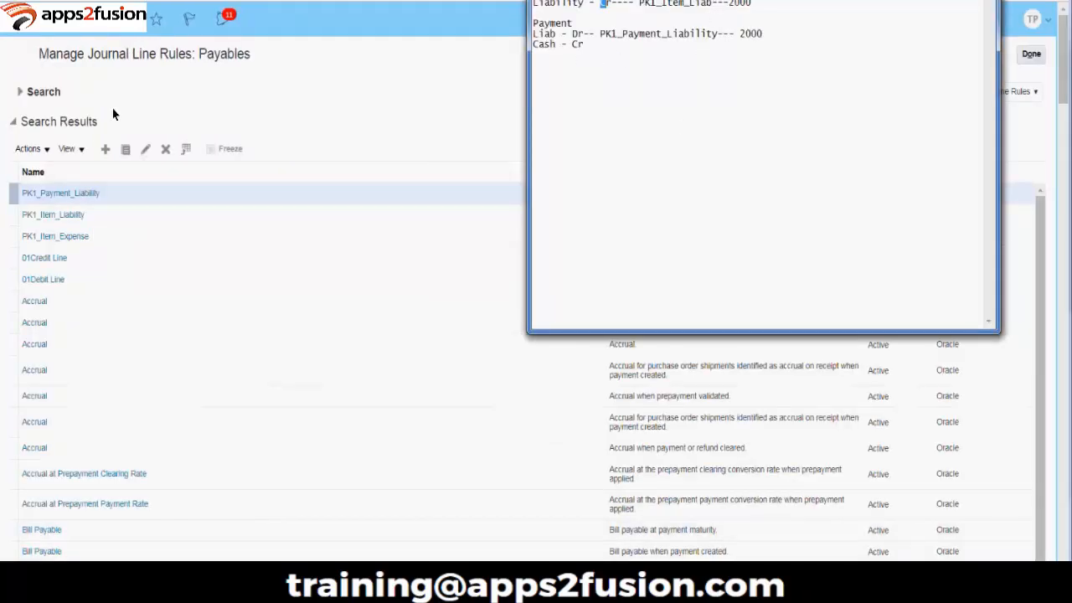
left_click(104, 149)
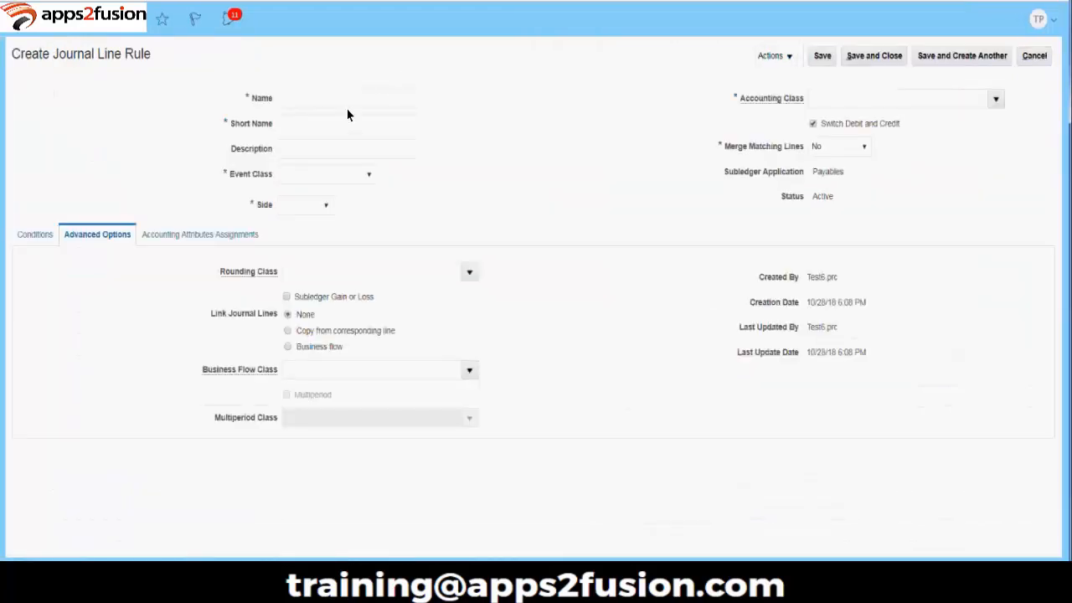
left_click(352, 98)
type("PK1_")
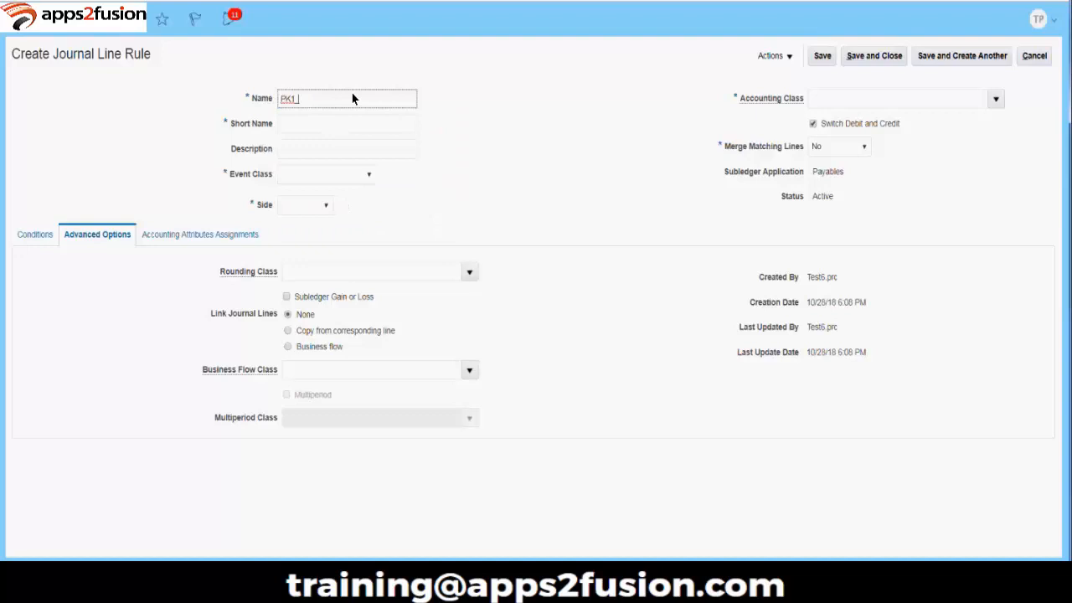
type("CAsh")
key("BackSpace")
key("BackSpace")
key("BackSpace")
type("ash")
left_click_drag(352, 98, 219, 116)
left_click(299, 157)
left_click(301, 130)
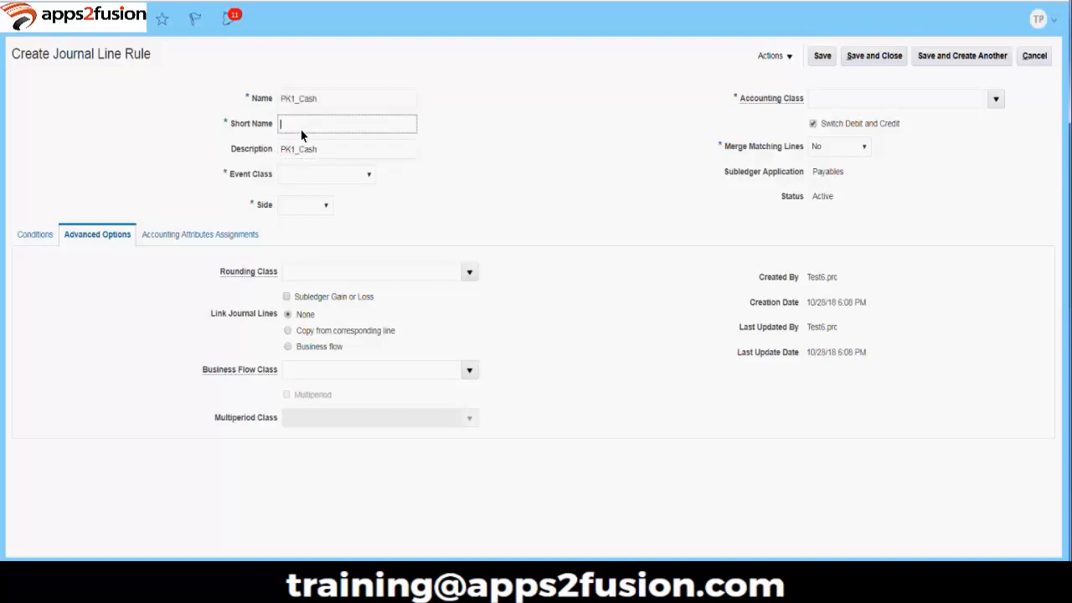
type("PK1_CASH")
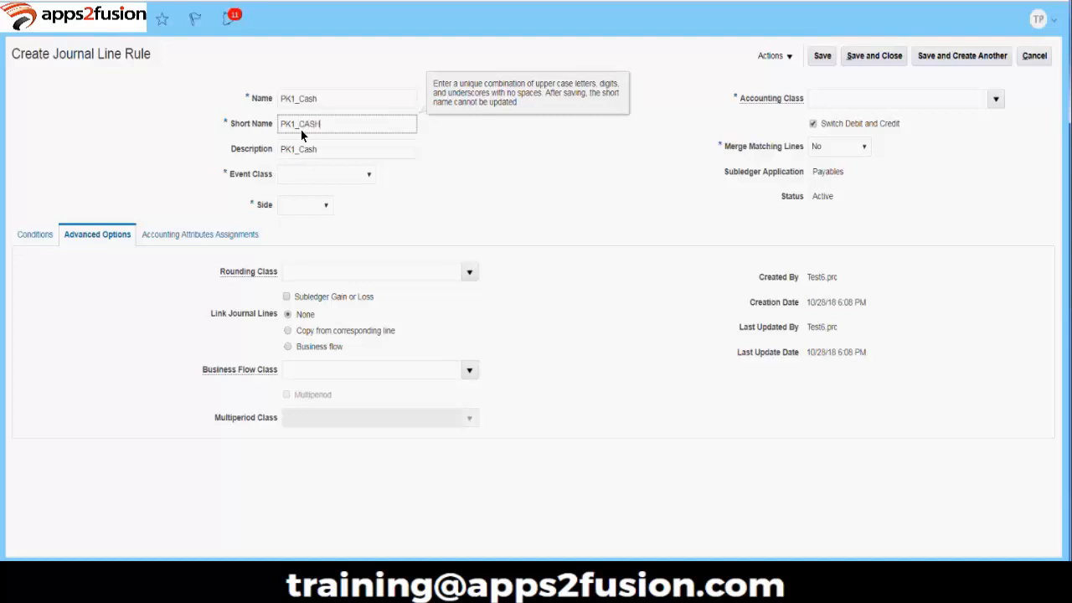
Set the PK1_Cash rule's Event Class to Payments and its Side to Credit
left_click(324, 173)
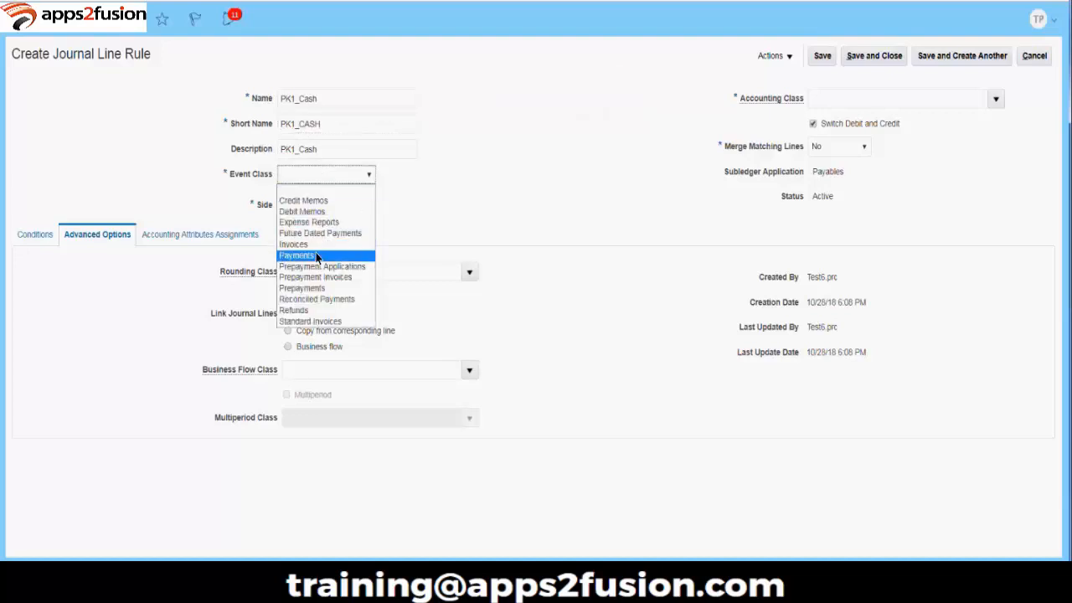
left_click(319, 254)
left_click(305, 205)
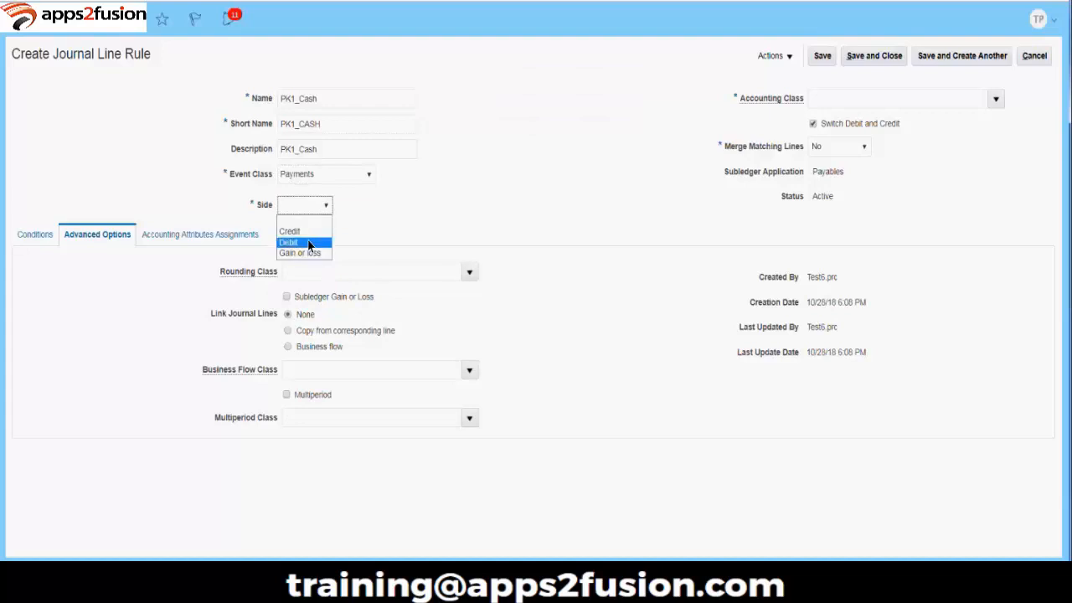
Search the accounting classes for Revenue, assign the Revenue class to the PK1_Cash rule, and save and close it
left_click(996, 99)
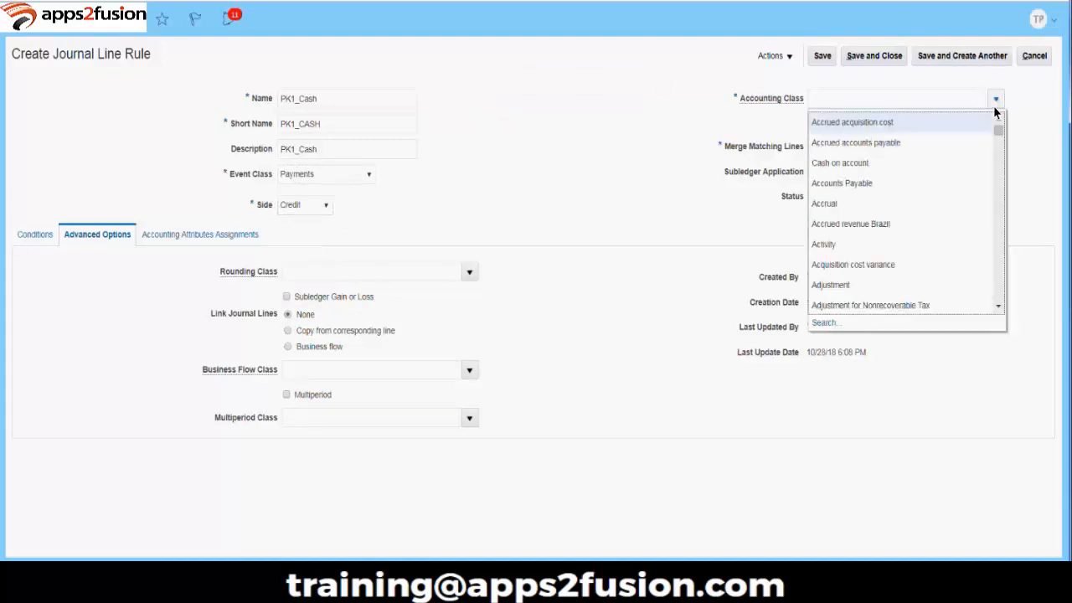
left_click(828, 324)
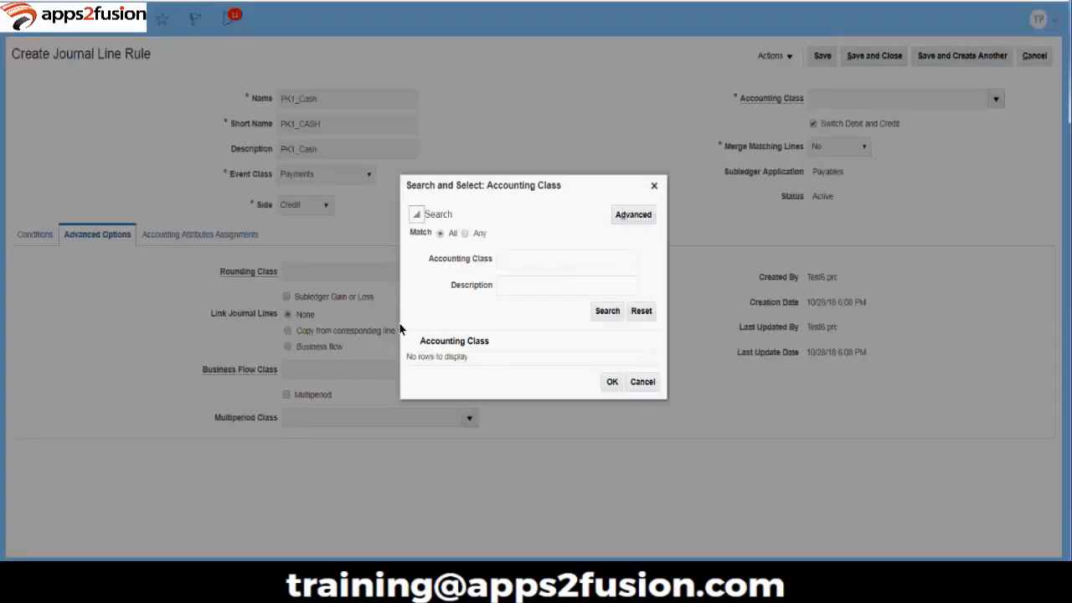
left_click(505, 259)
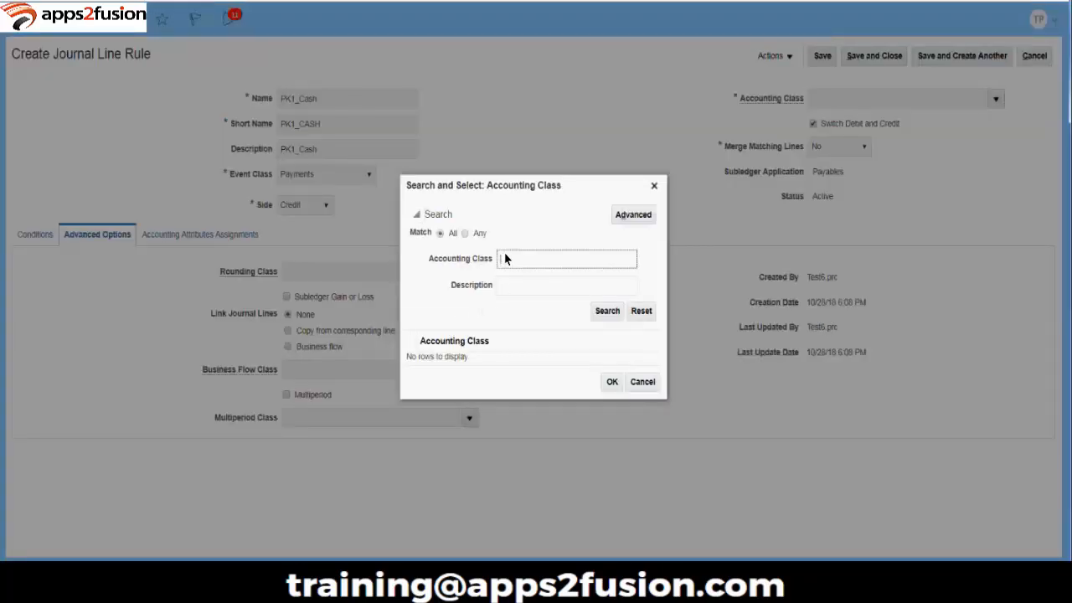
type("Revenue")
key("Return")
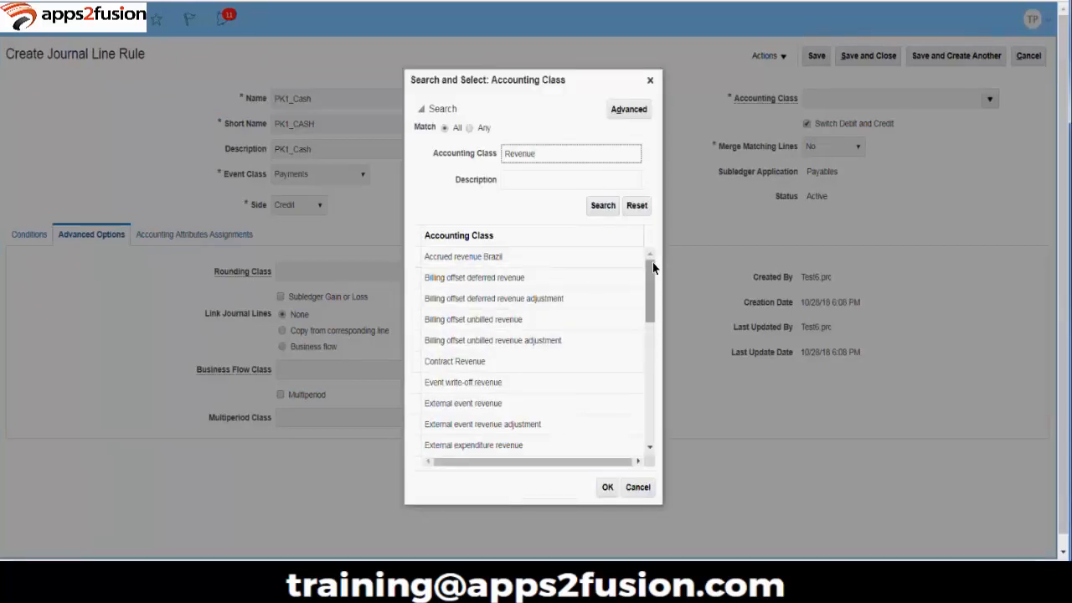
left_click_drag(652, 262, 646, 393)
left_click(479, 385)
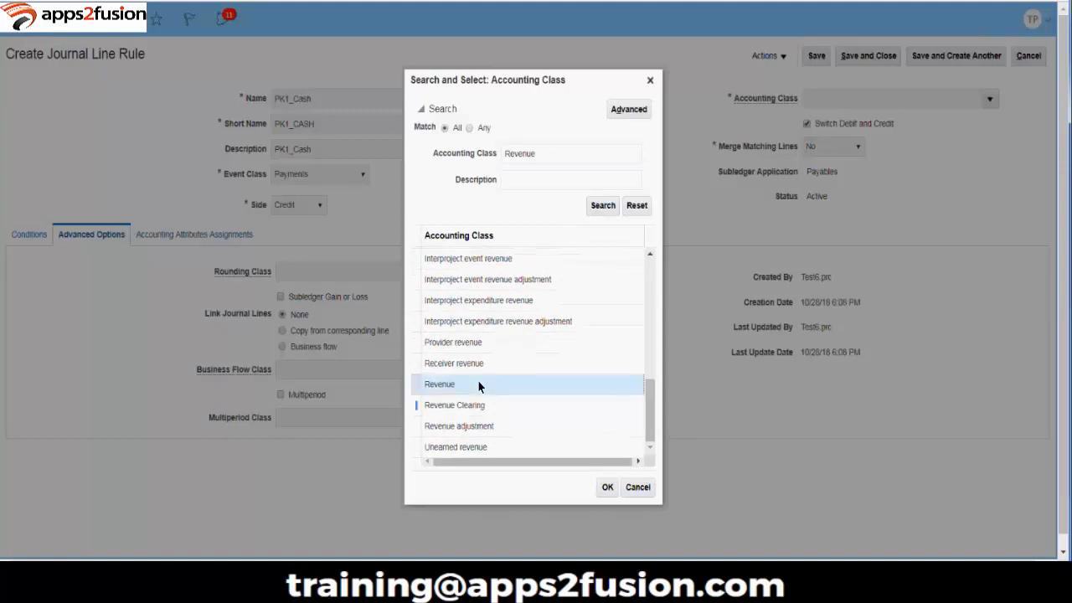
double_click(479, 385)
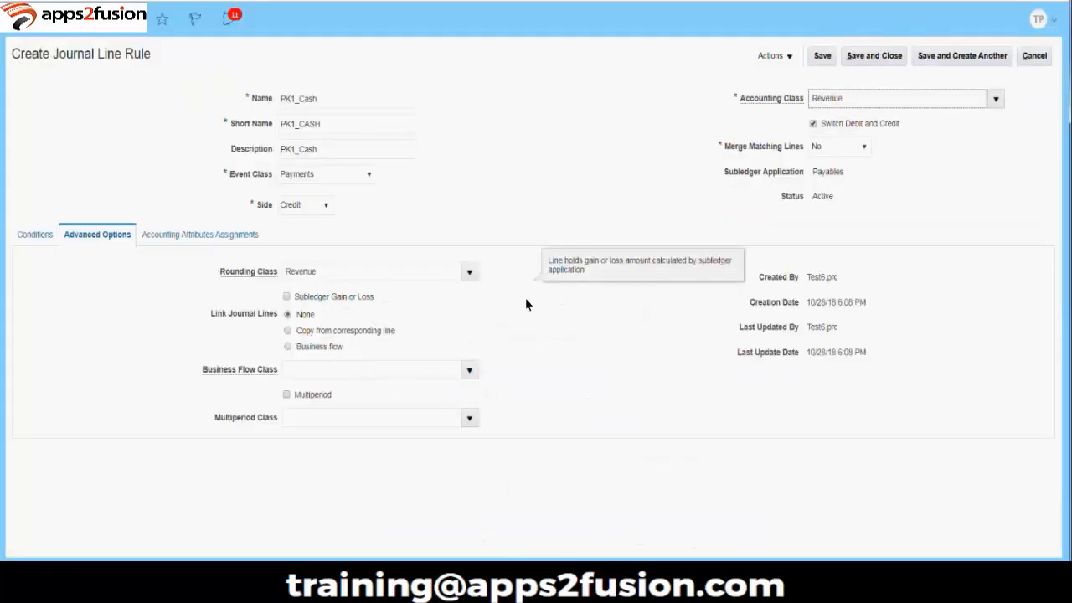
left_click(883, 58)
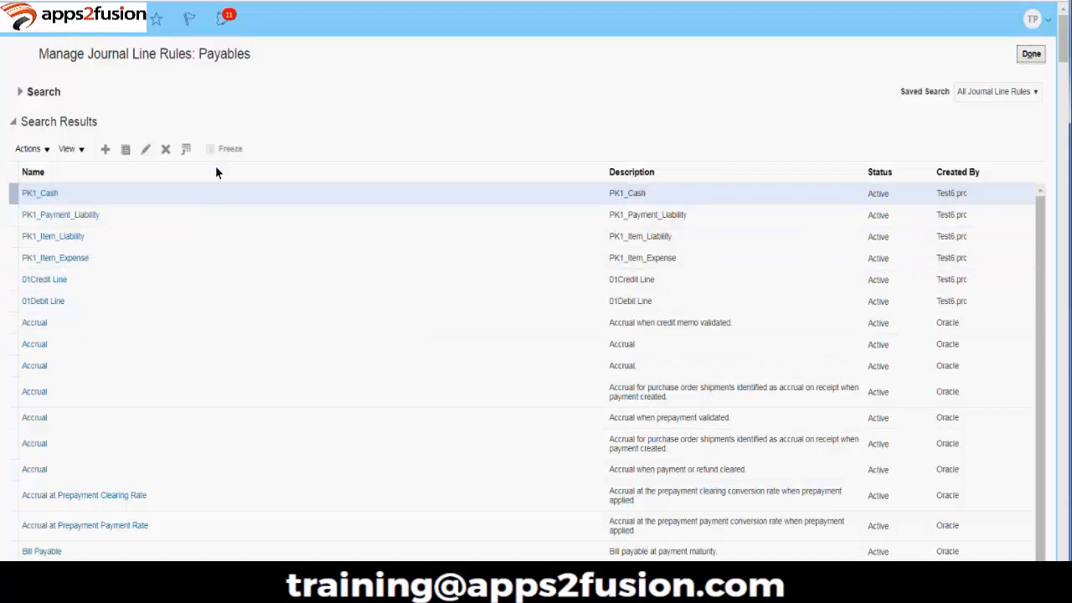
Review the liability line, business flow and MultiPeriod Accounting slides in the Fusion Sub Ledger Accounting PDF, and look at the PK1_Item_Expense rule
mouse_move(293, 586)
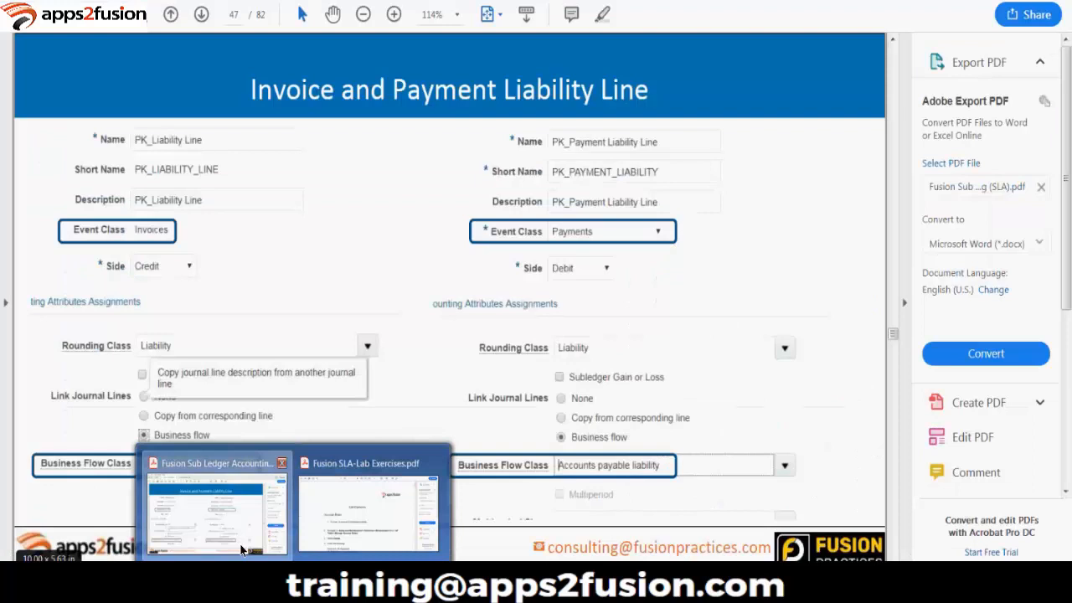
left_click(240, 543)
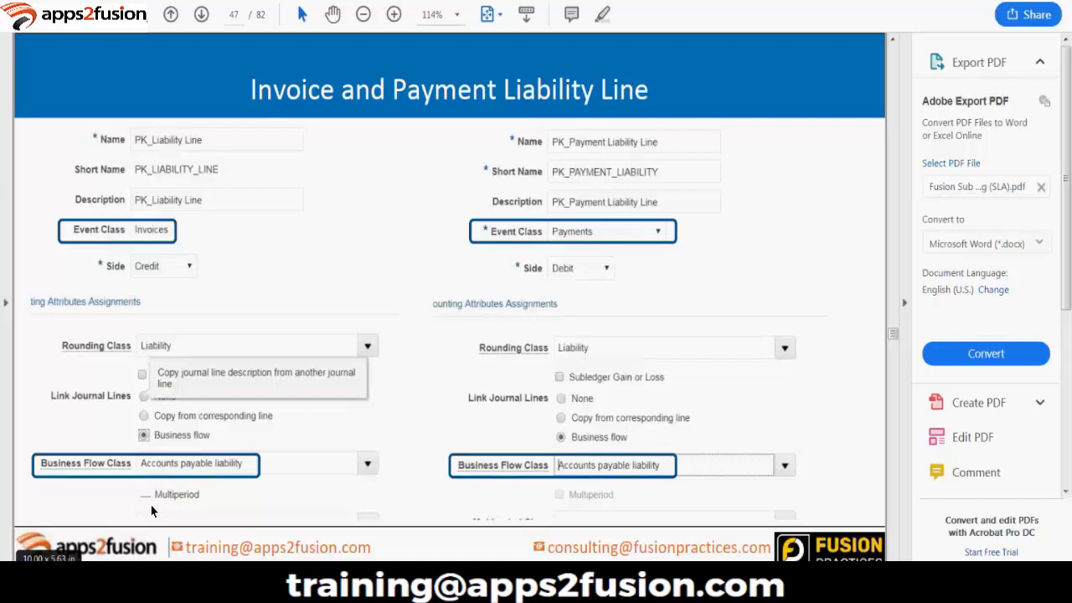
key("alt+Tab")
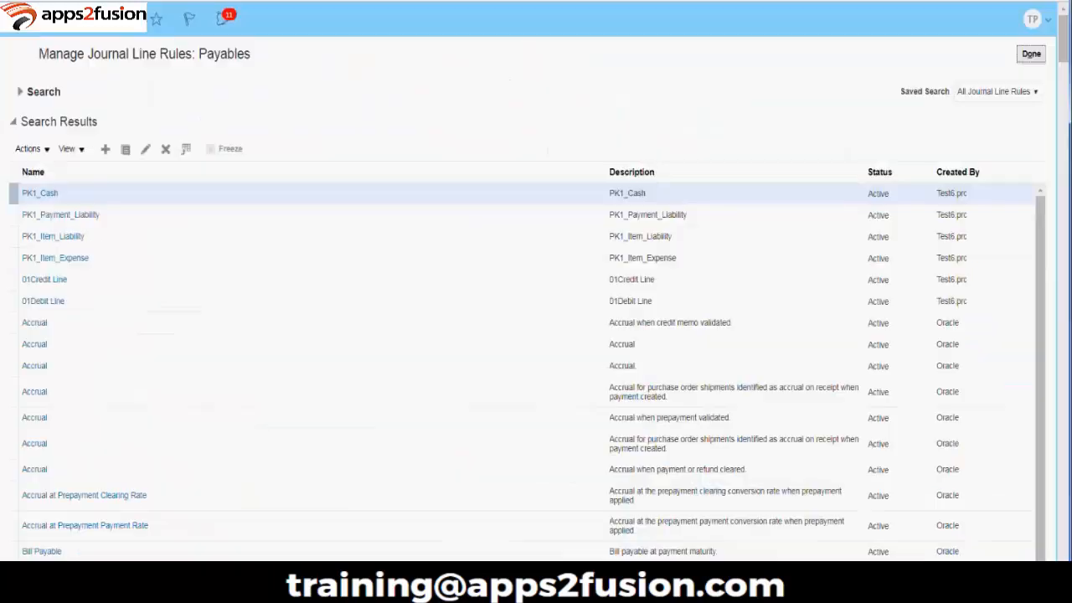
left_click(78, 259)
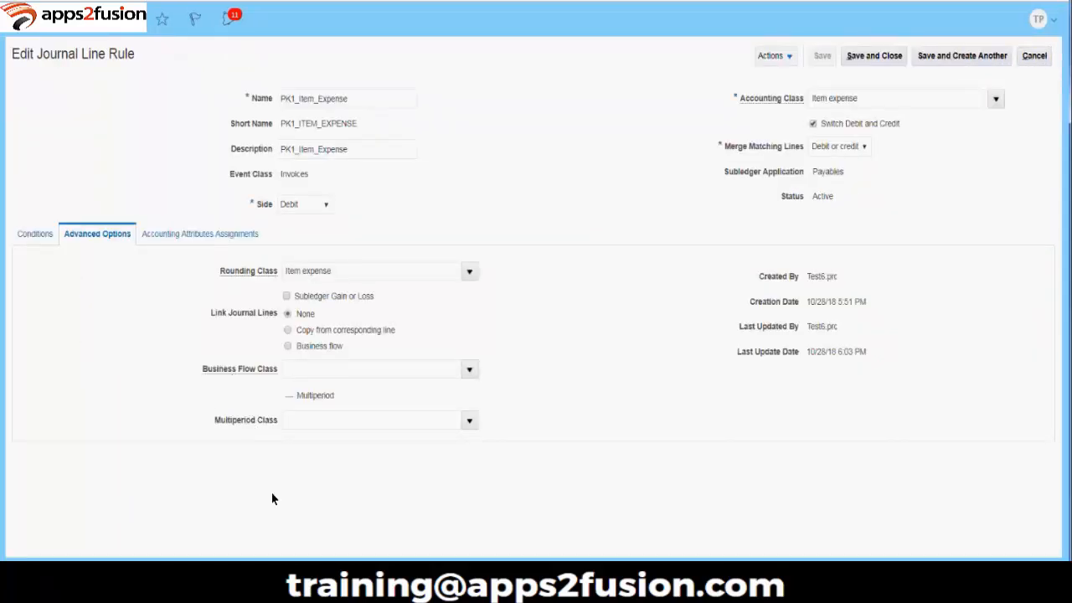
left_click(238, 497)
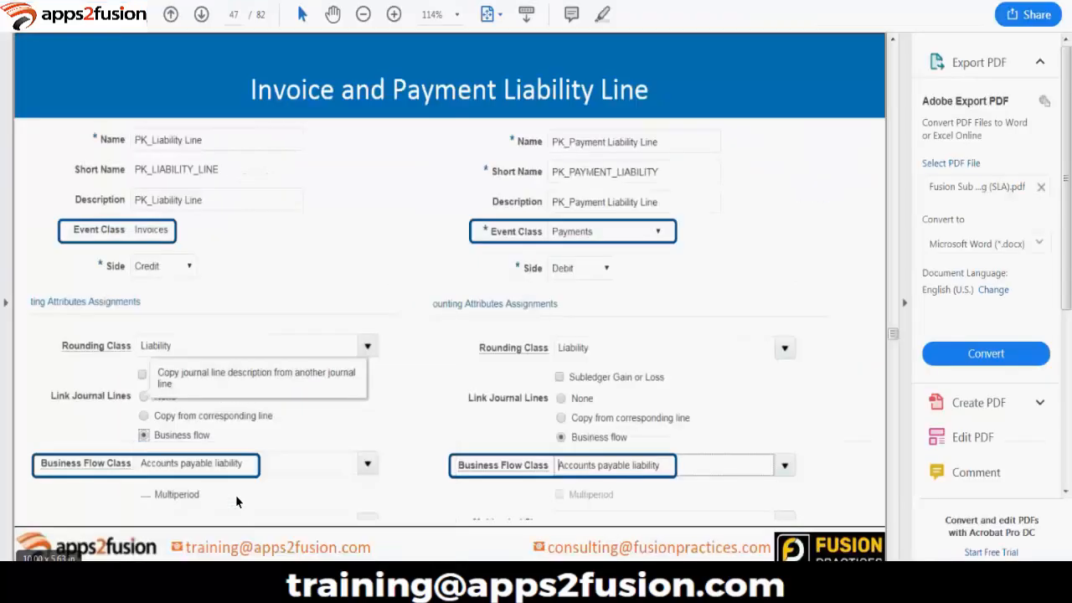
scroll(236, 501, "down", 3)
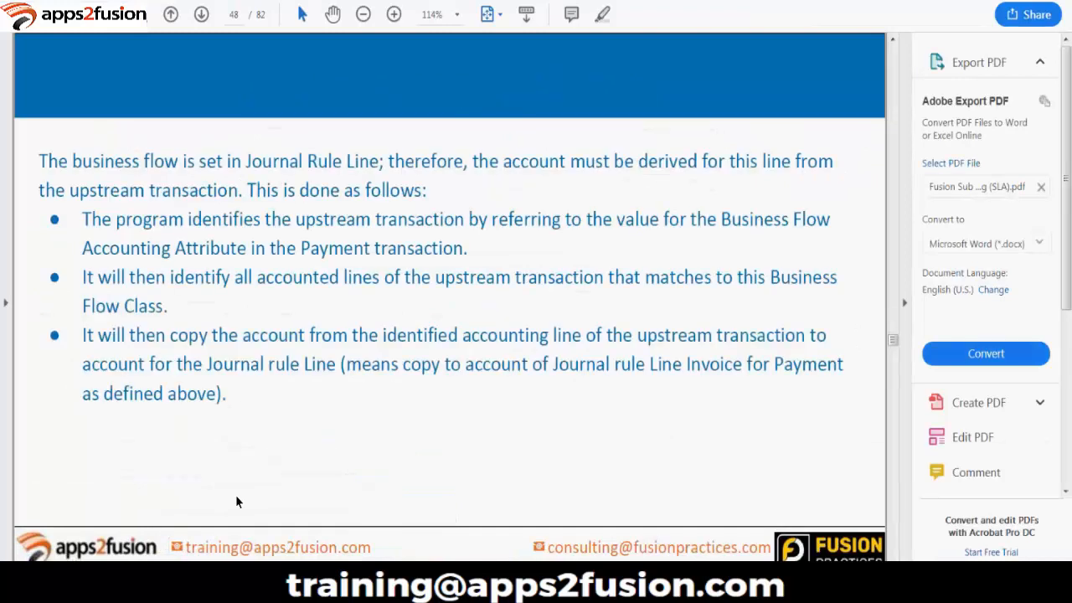
scroll(236, 502, "down", 3)
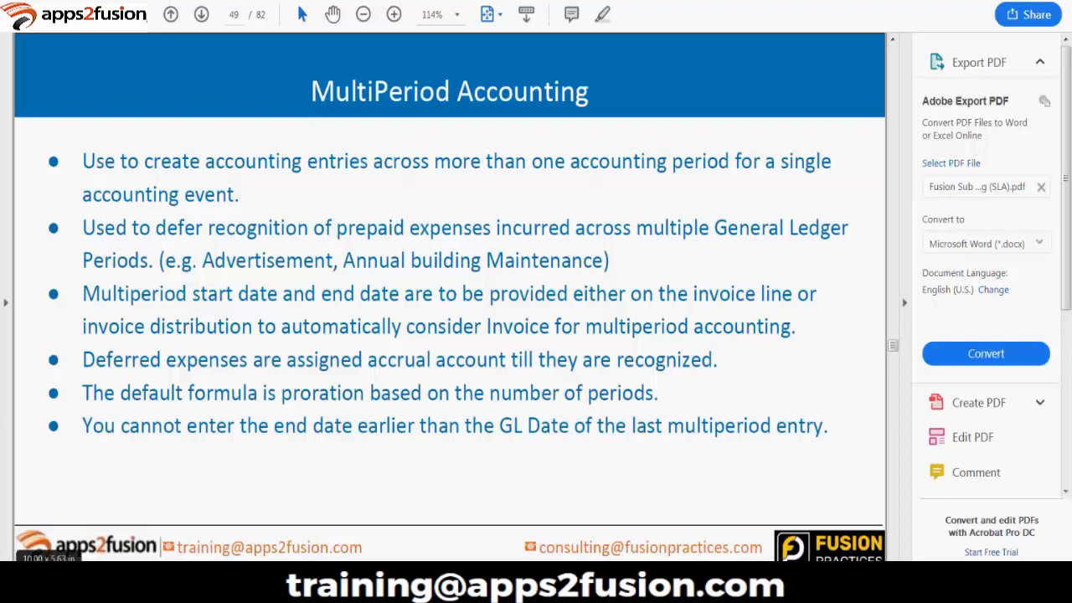
mouse_move(176, 599)
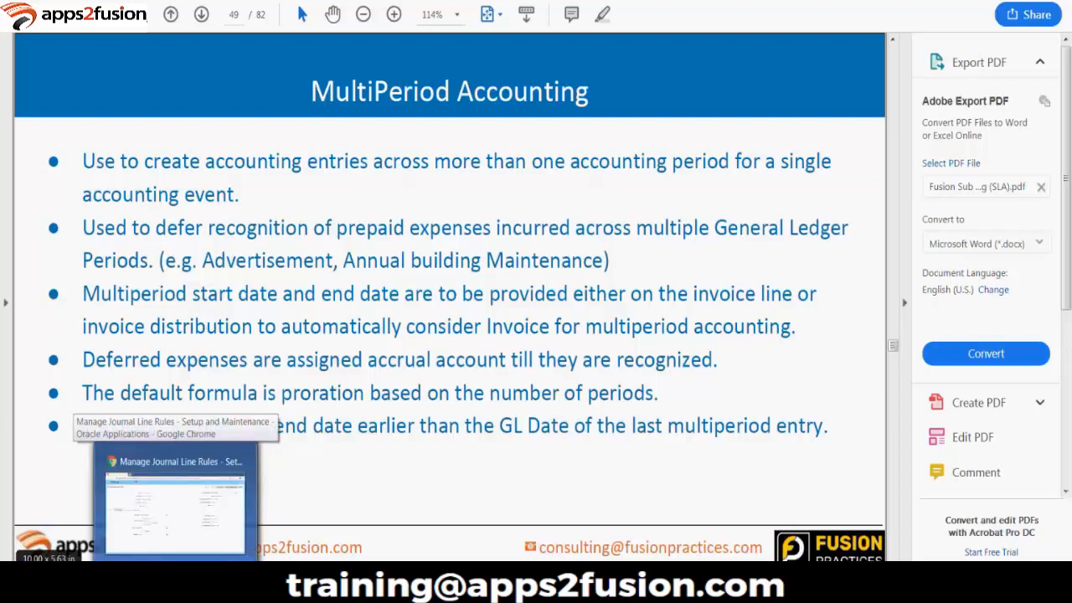
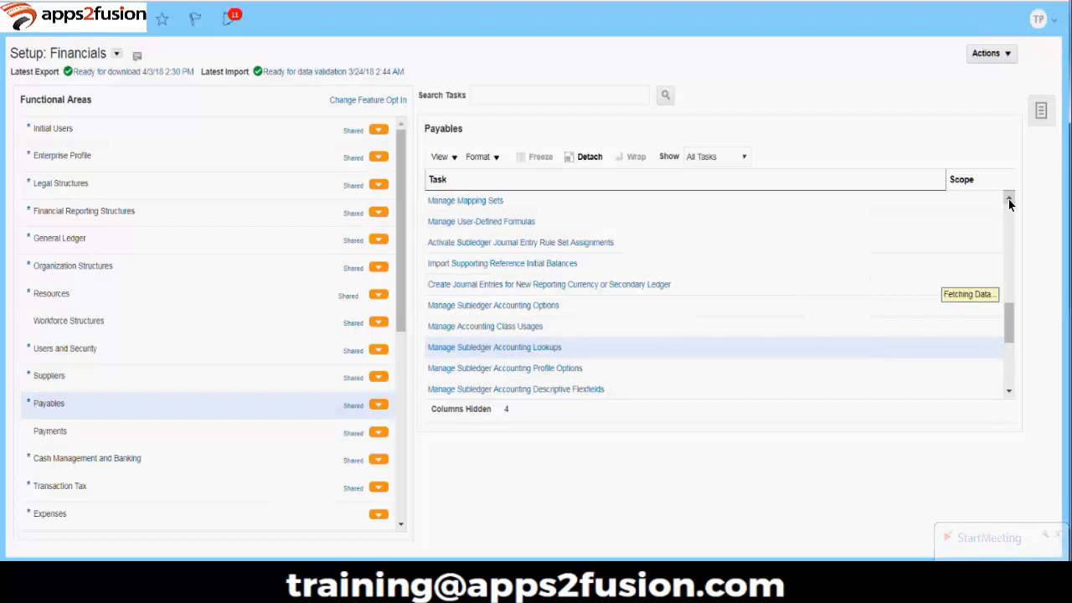
Find and open the Manage Journal Line Rules task among the Payables setup tasks
left_click(1008, 199)
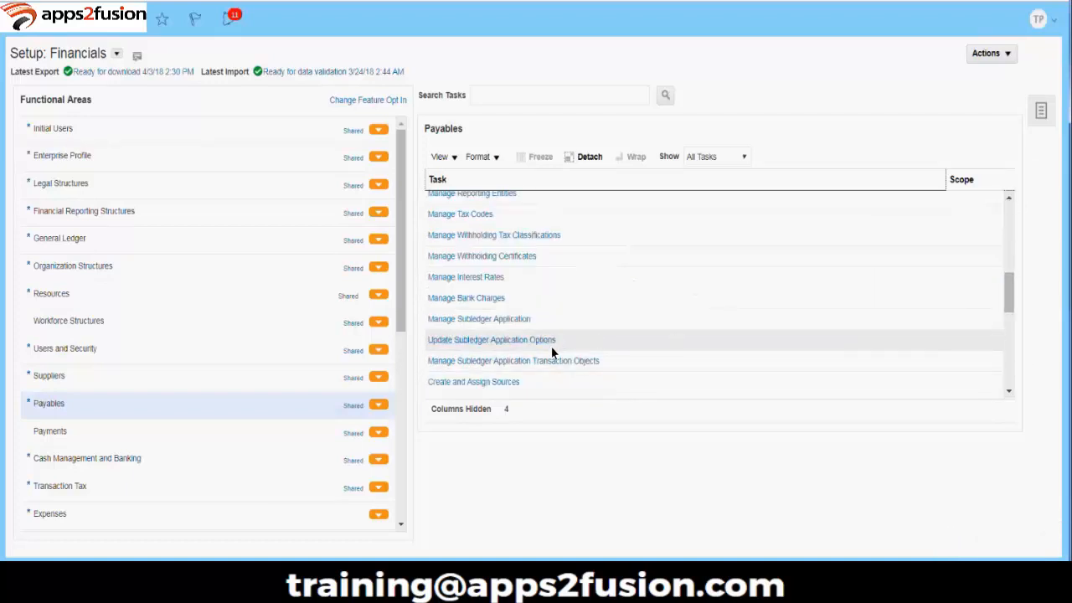
left_click(1010, 391)
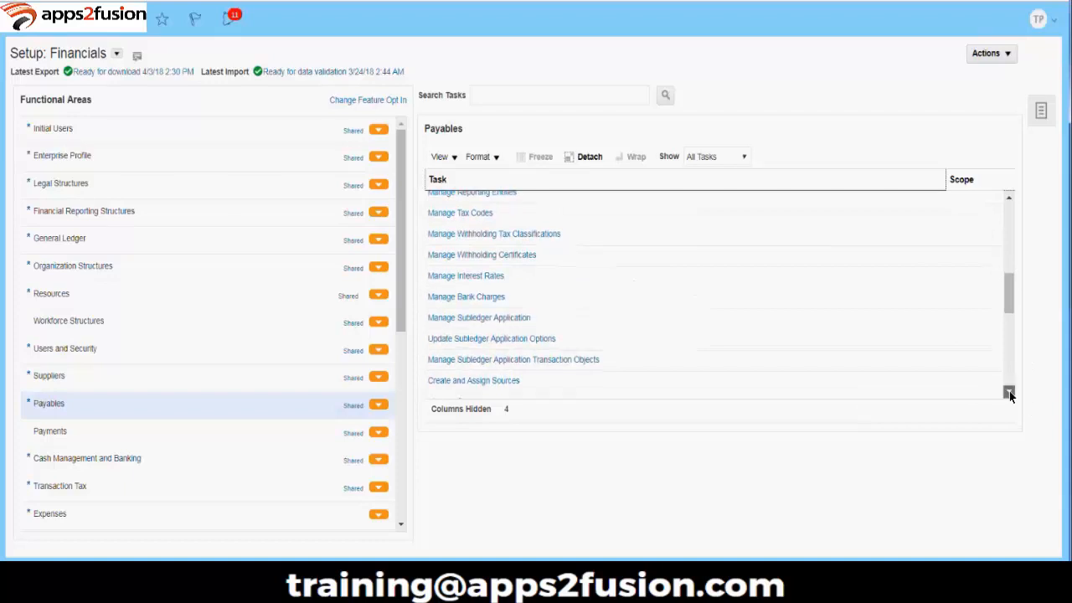
left_click_drag(1008, 308, 1009, 333)
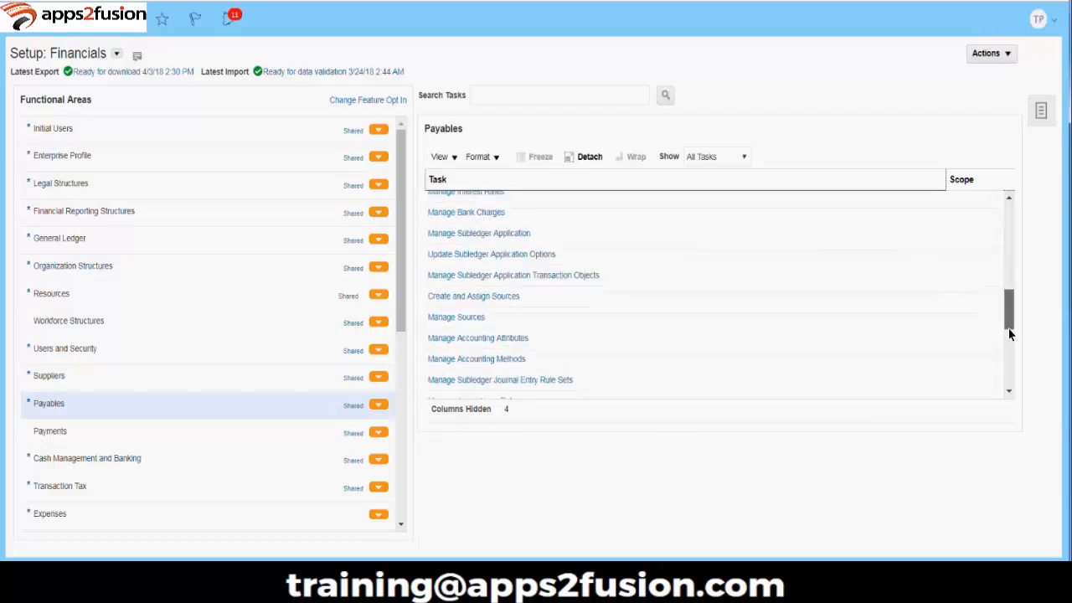
left_click(493, 352)
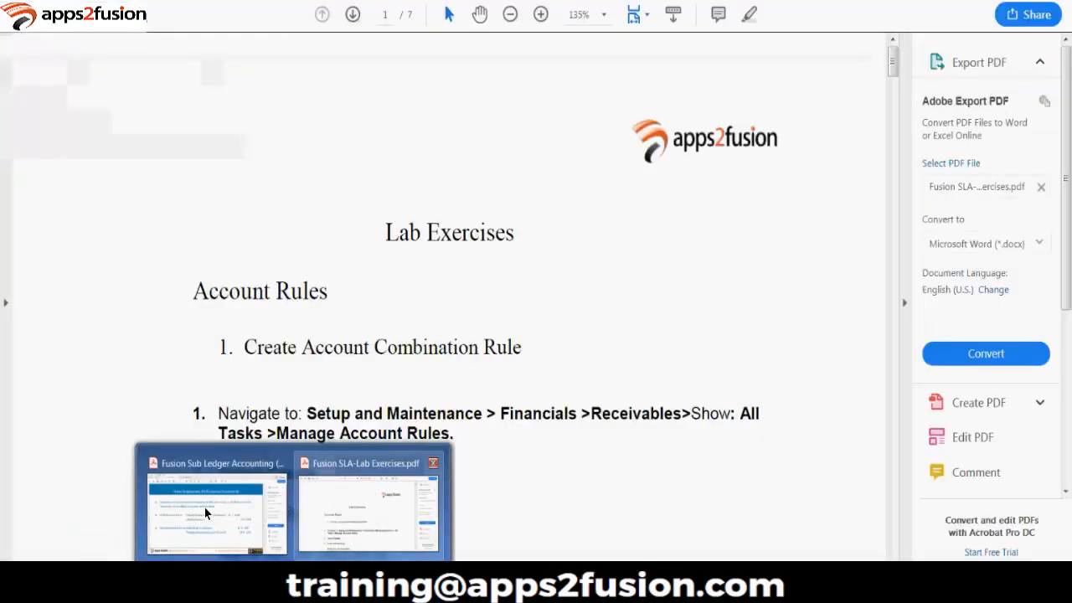
Read the Steps to generate Multi-period Accounting slide in the PDF, marking the user-defined formula and the two journal line rule steps
left_click(205, 508)
scroll(470, 313, "down", 1)
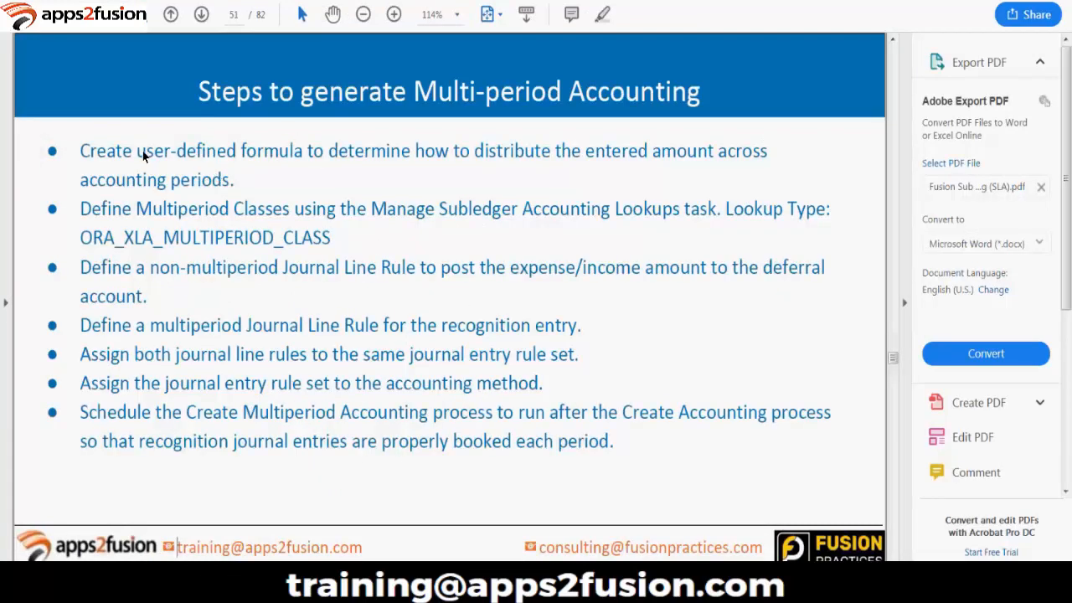
left_click_drag(142, 159, 238, 155)
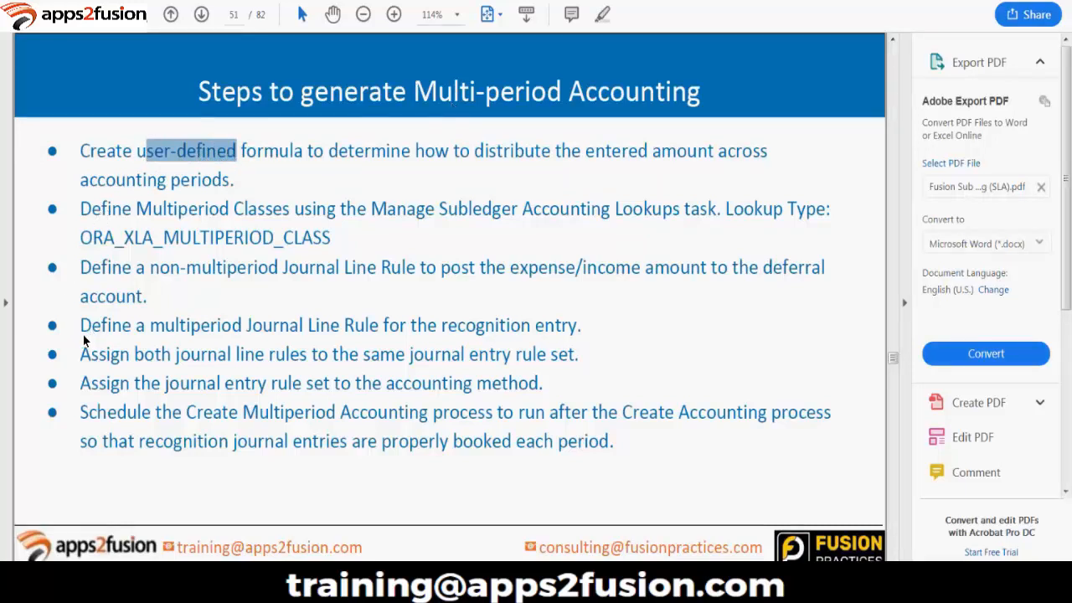
left_click_drag(83, 335, 559, 333)
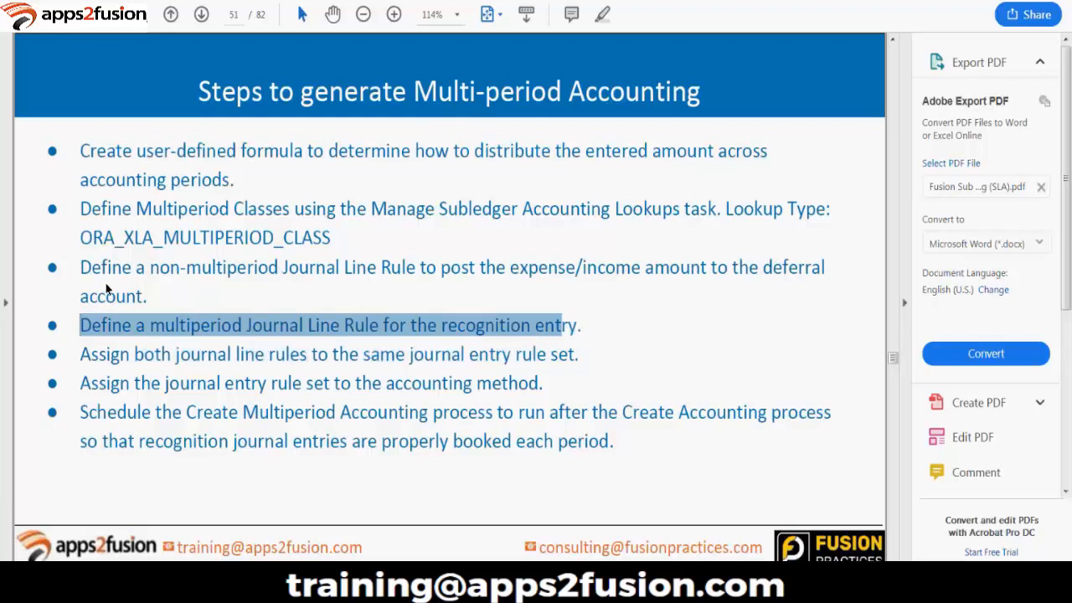
left_click_drag(81, 268, 576, 328)
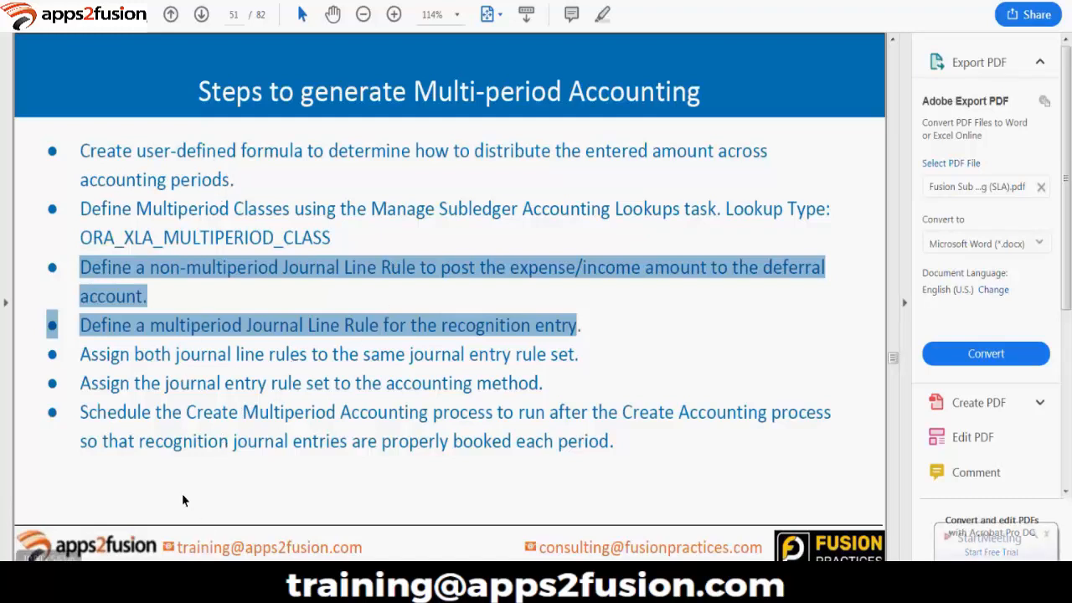
Start a new Payables journal line rule and consult the multi-period accounting example slide in the Fusion Sub Ledger Accounting PDF
left_click(174, 580)
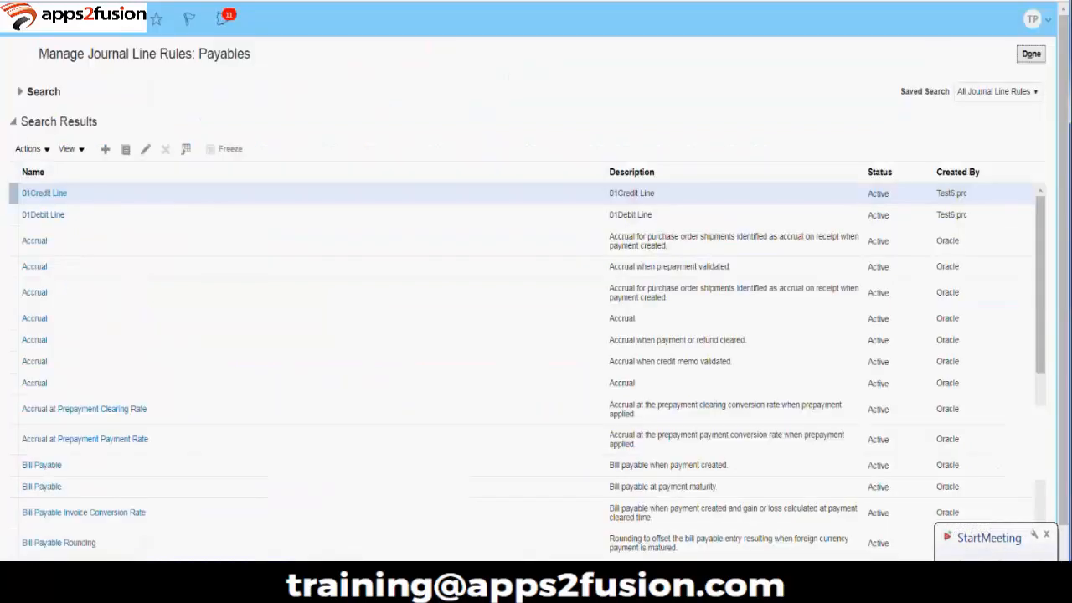
left_click(105, 151)
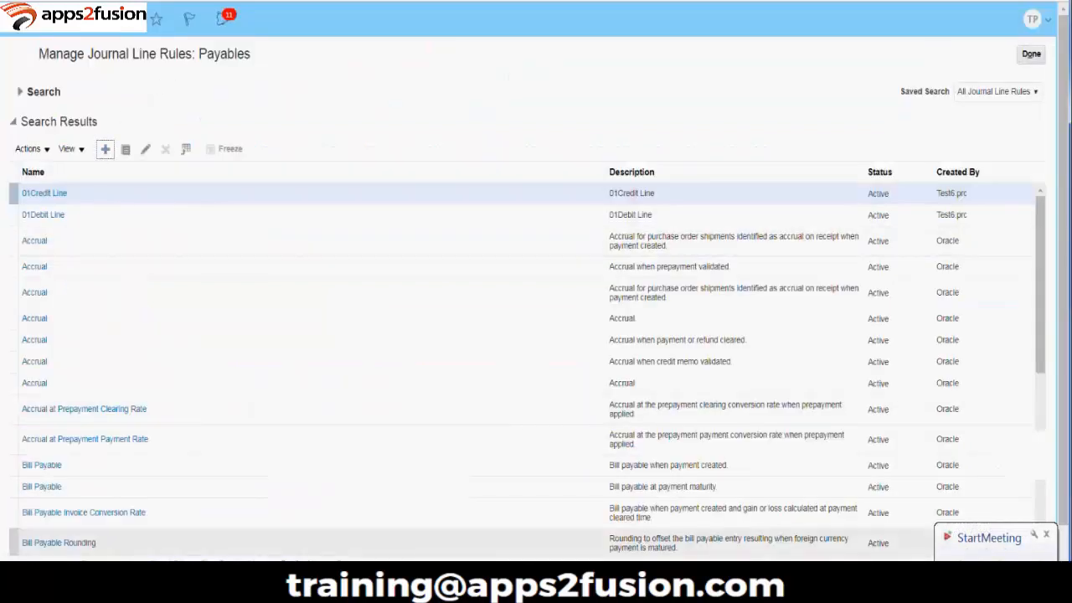
left_click(201, 580)
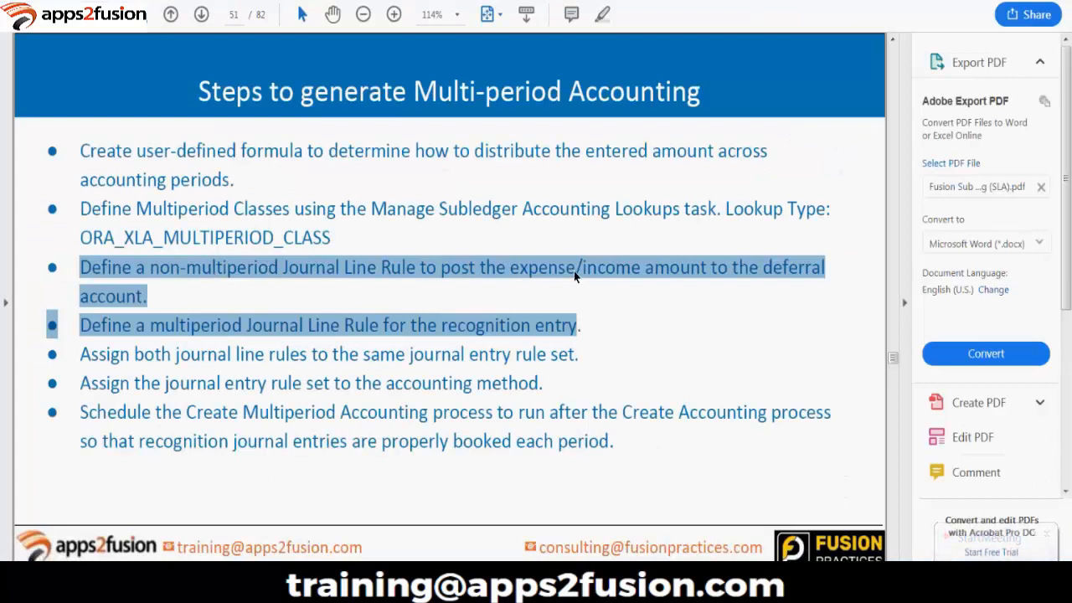
left_click(650, 314)
scroll(650, 314, "up", 3)
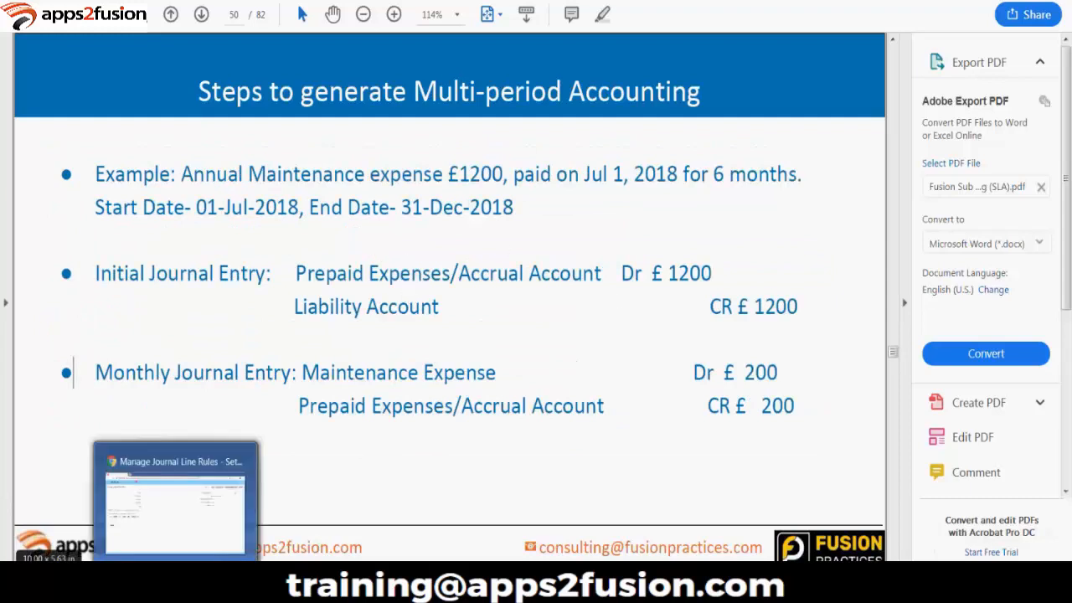
left_click(177, 499)
Name the new rule PK1_Deferred_Expense, repeat that text as its description, and enter the short name PK1_DEFERRED_EXP
left_click(296, 97)
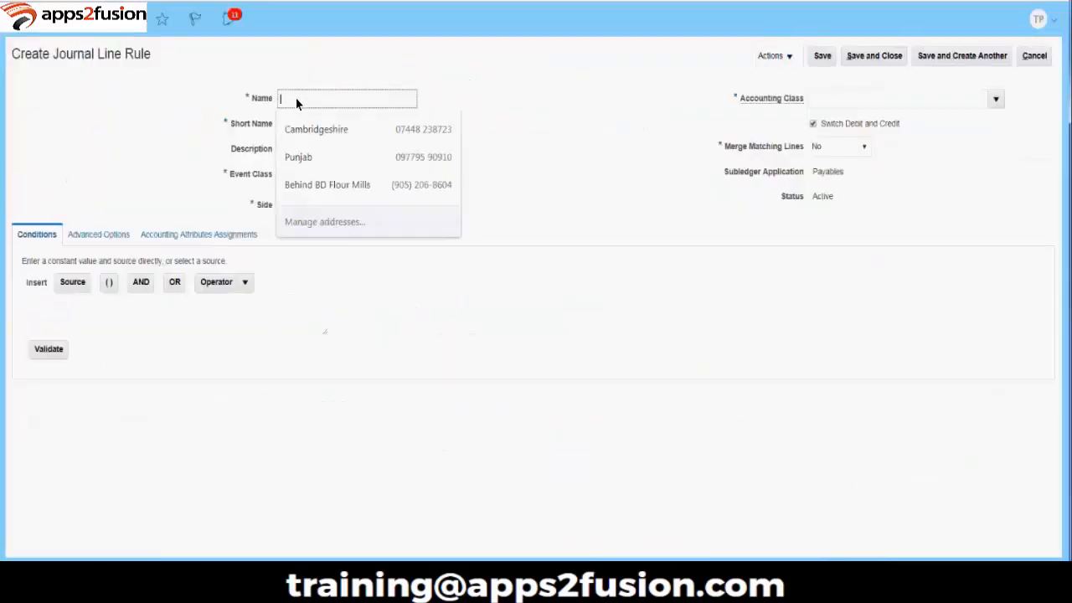
type("De")
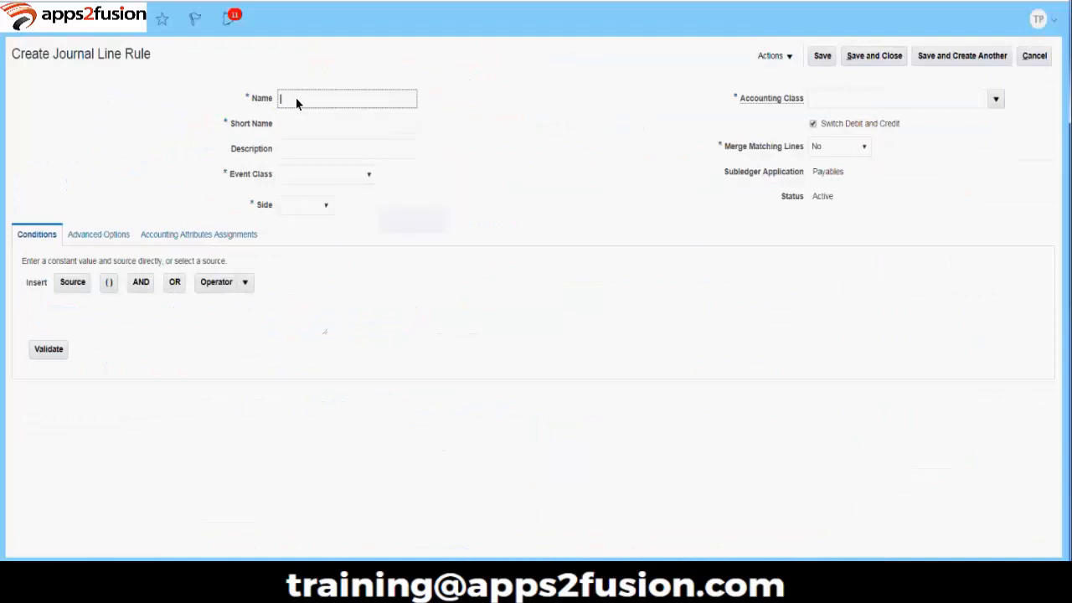
type("Pk1")
key("BackSpace")
key("BackSpace")
key("BackSpace")
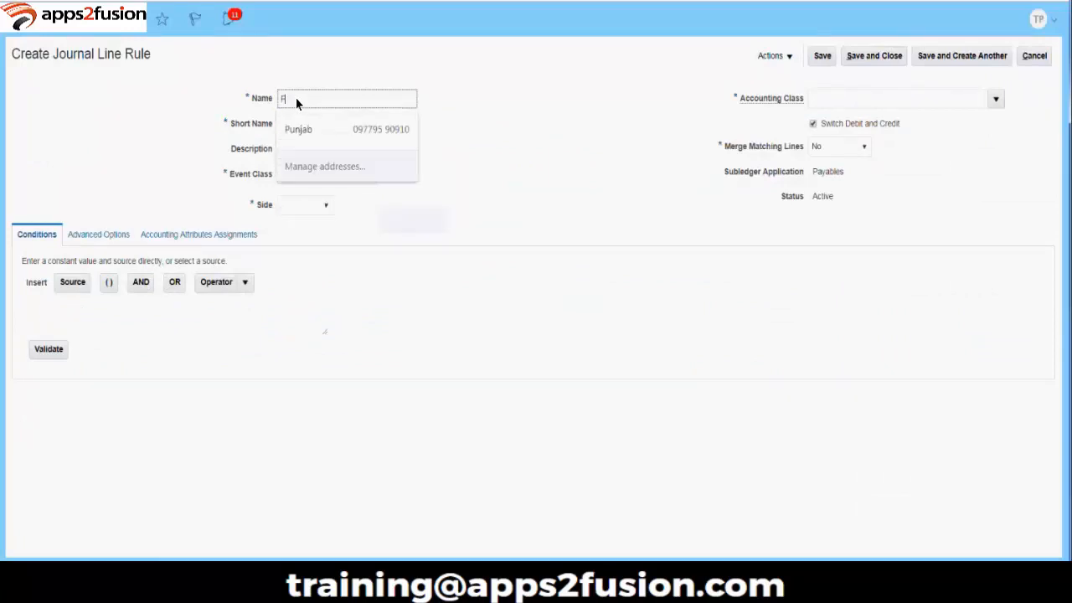
type("PK1_De")
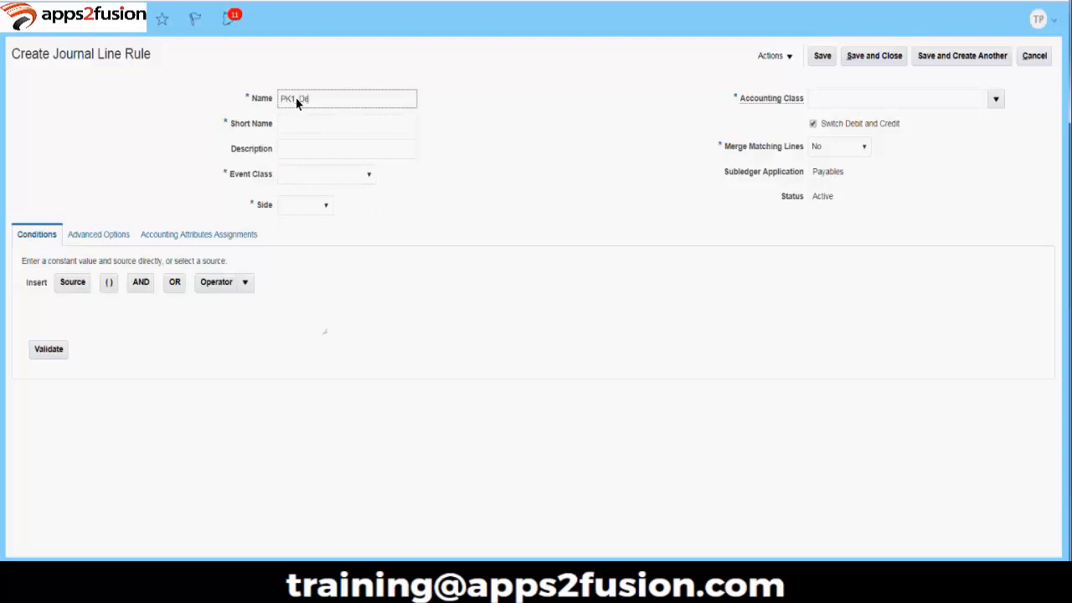
type("ferred_Expense")
left_click_drag(379, 99, 204, 113)
key("ctrl+c")
left_click(292, 150)
key("ctrl+v")
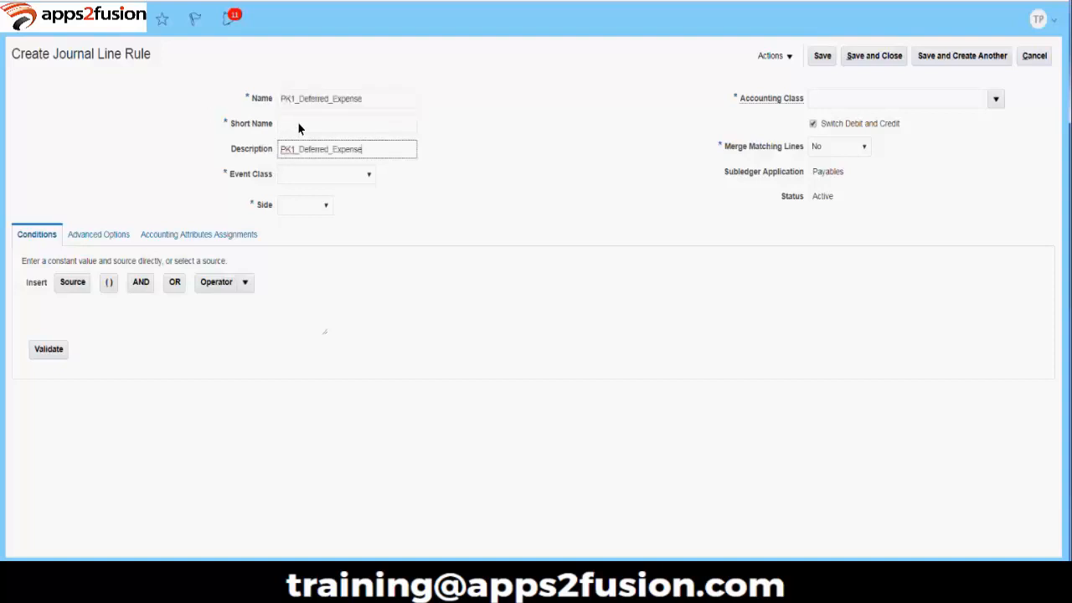
left_click(299, 126)
type("PK1_DE")
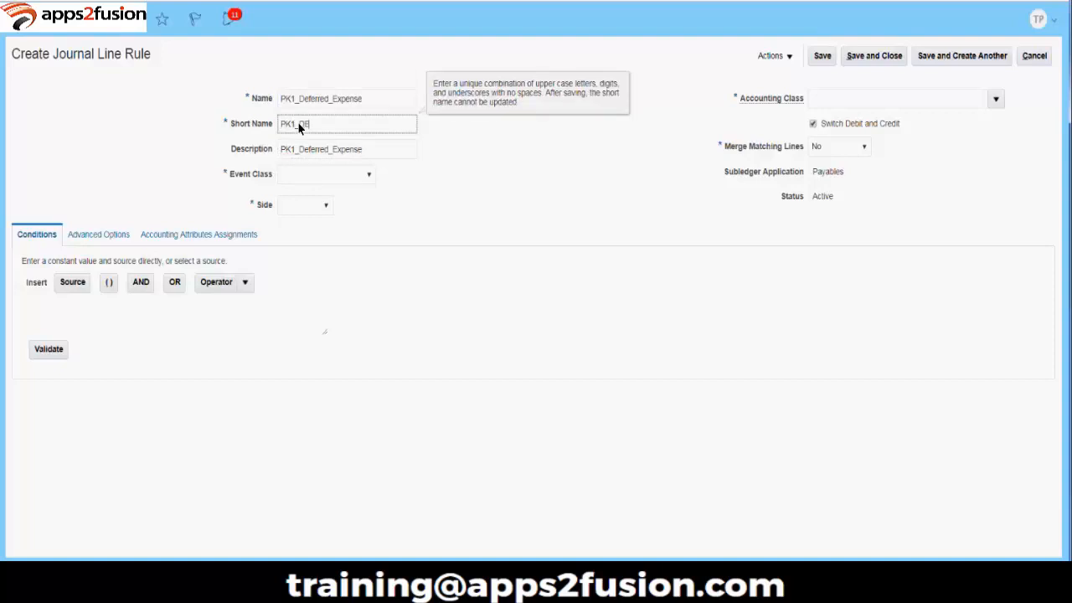
type("FERRED_EXP")
Set the rule's event class to Invoices and side to Debit, checking the prepaid expense debit line in the PDF example
left_click(354, 174)
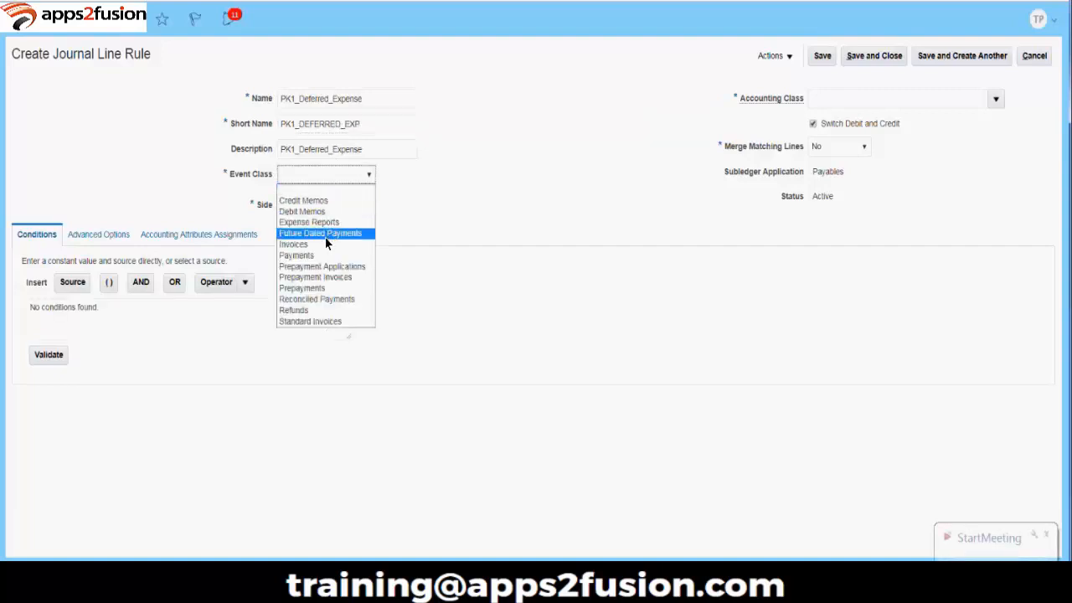
left_click(322, 245)
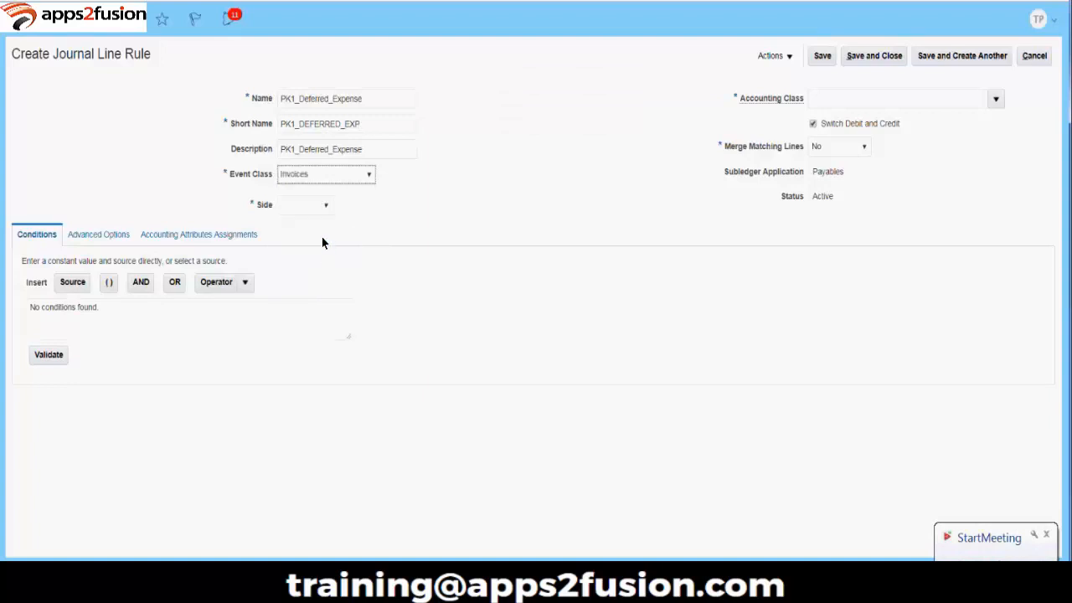
left_click(315, 209)
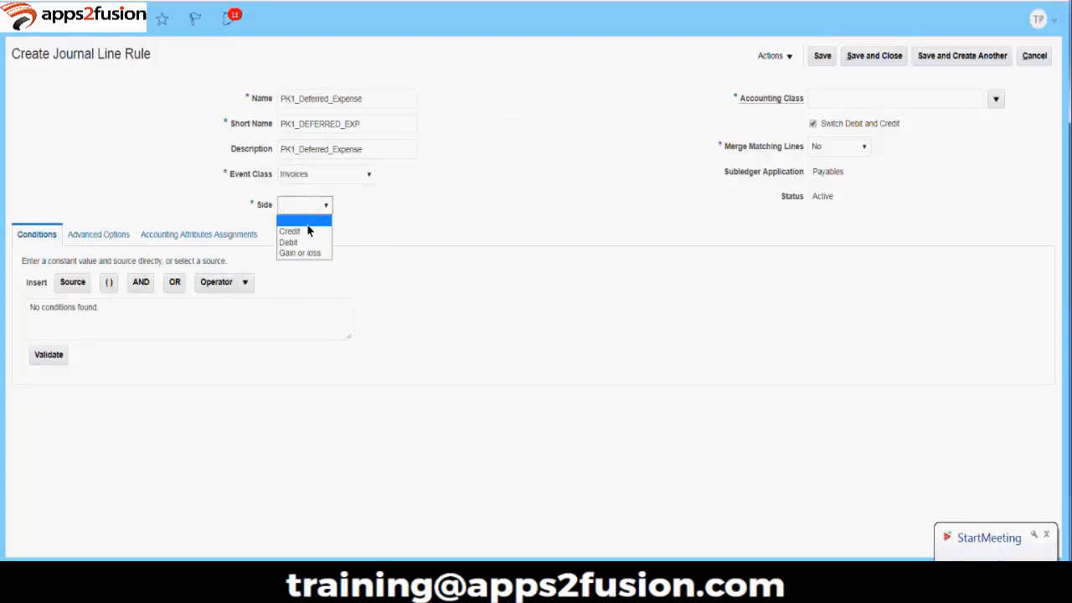
left_click(305, 243)
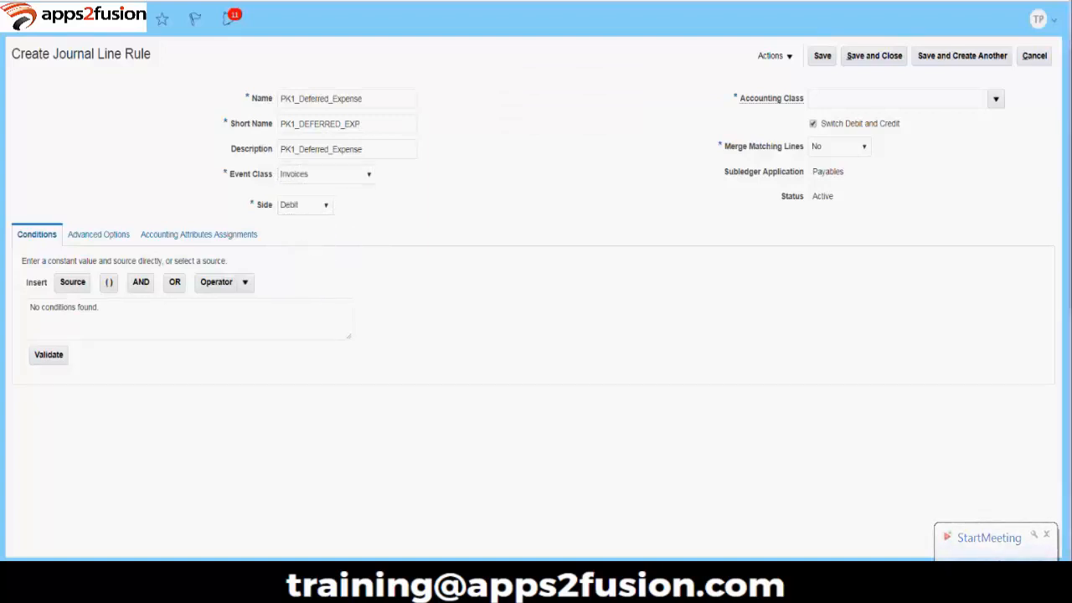
key("alt+Tab")
left_click_drag(296, 273, 646, 274)
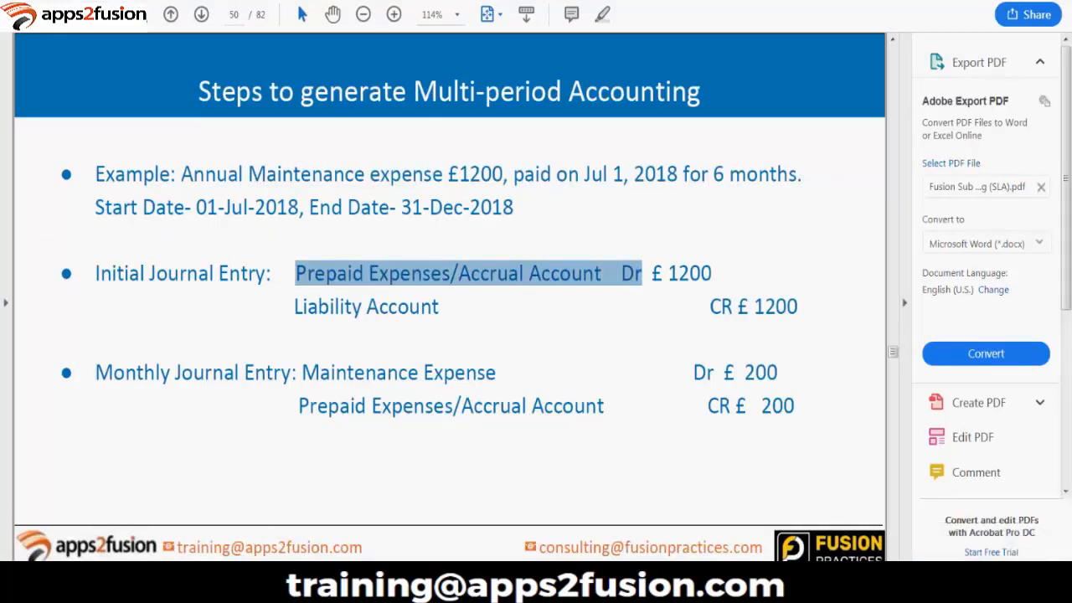
key("alt+Tab")
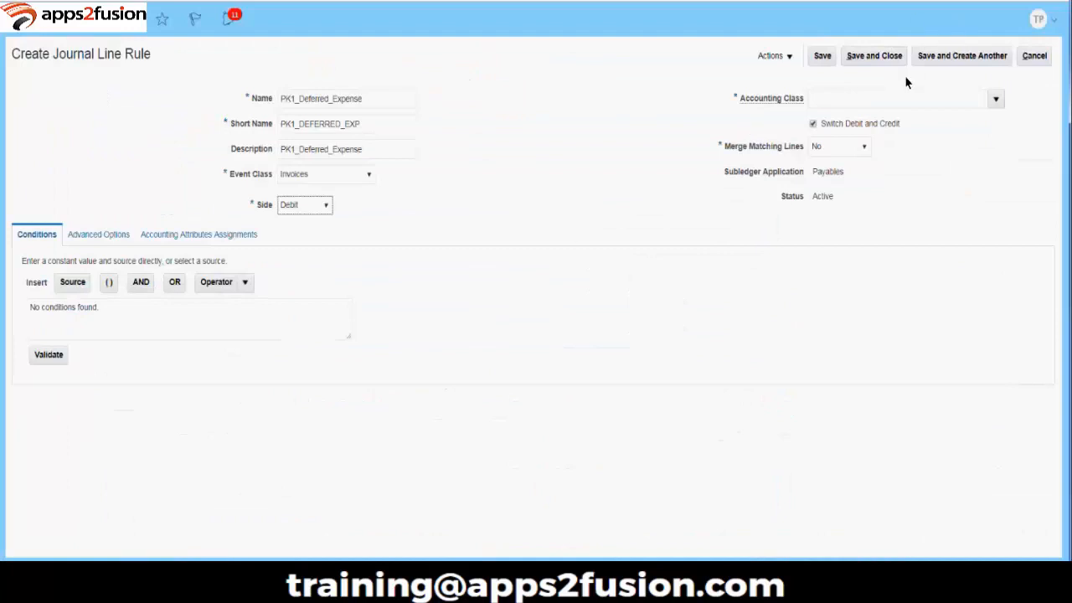
Open the accounting class search for the rule and look through the classes matching D
left_click(995, 100)
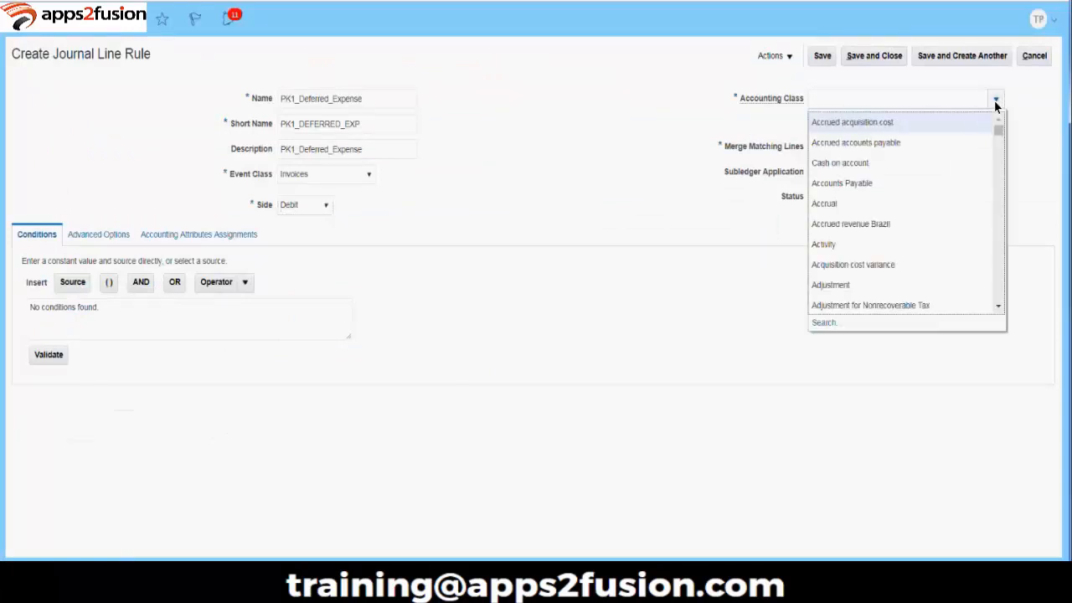
left_click(832, 322)
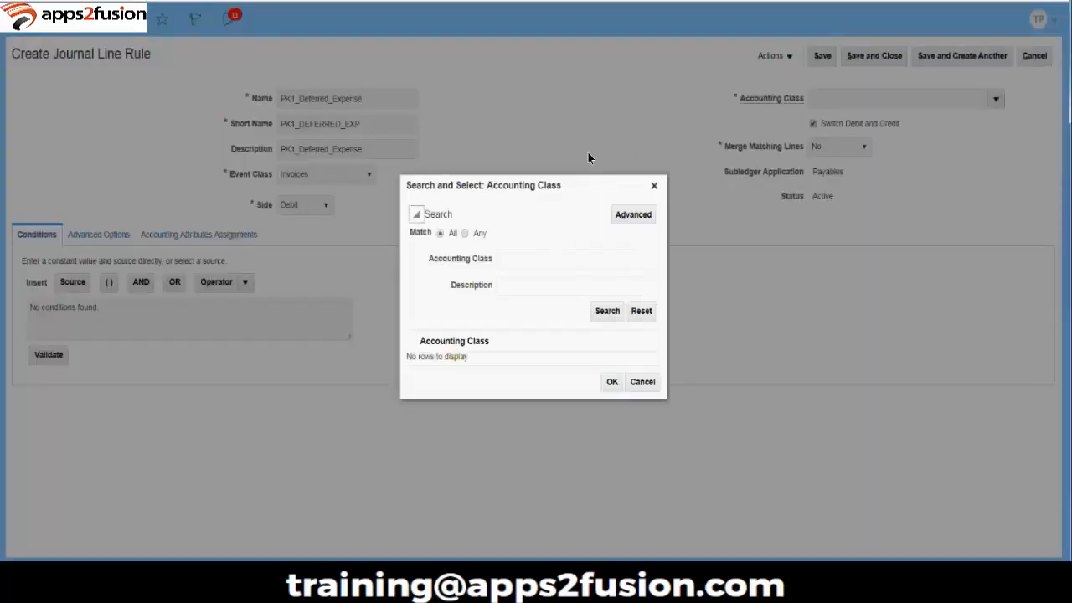
left_click(511, 264)
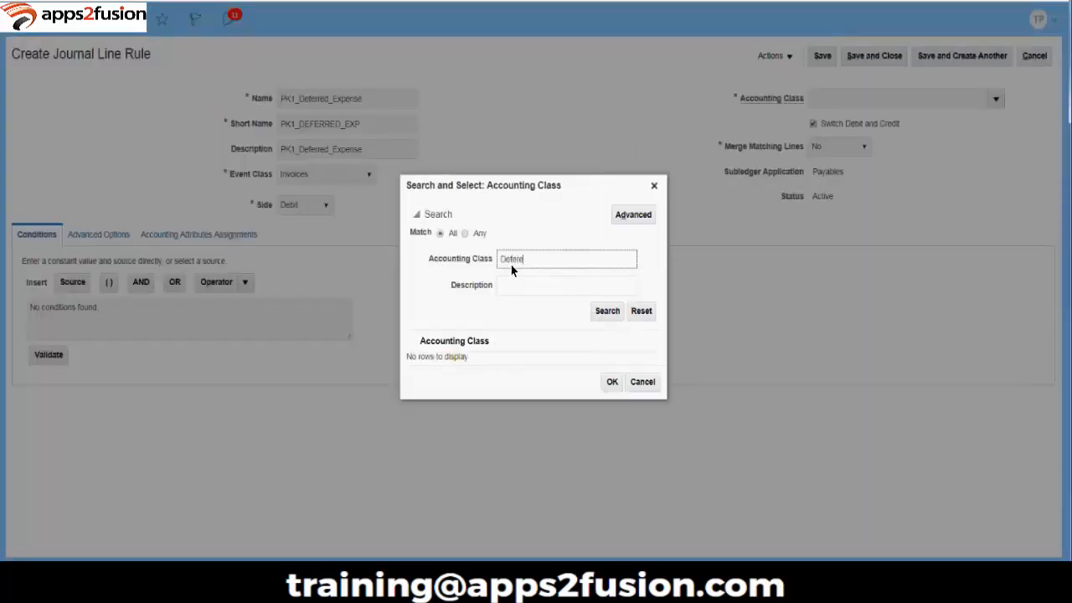
type("Defere")
key("BackSpace")
key("BackSpace")
key("BackSpace")
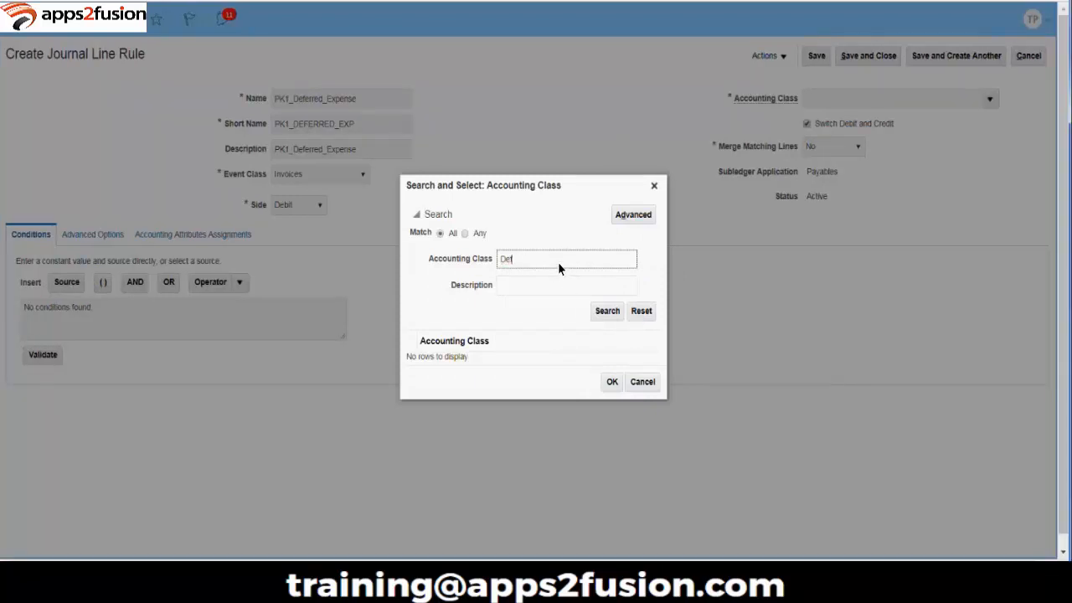
key("BackSpace")
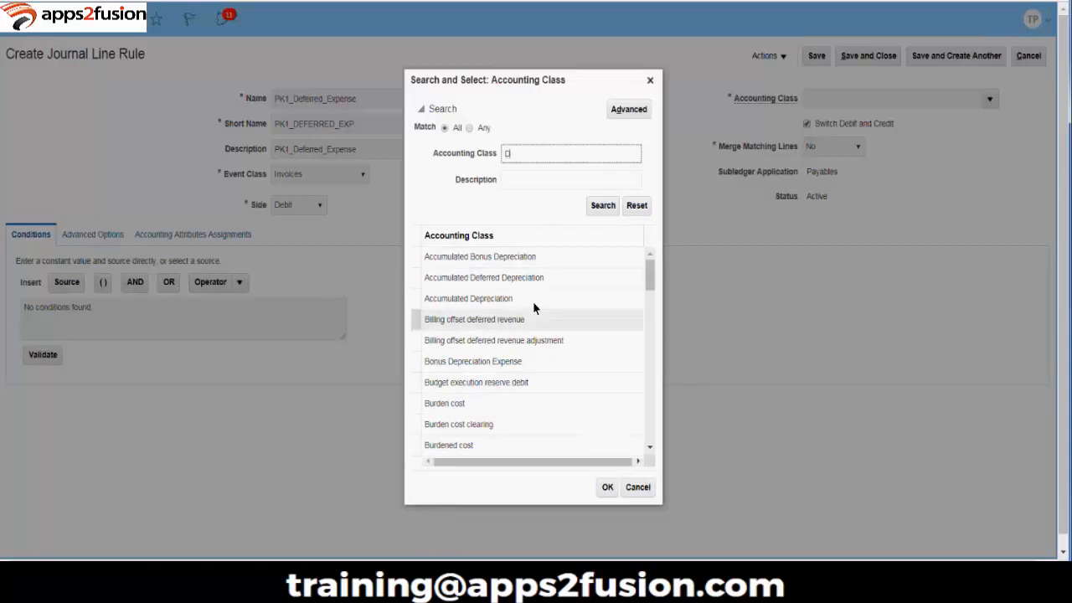
scroll(646, 267, "down", 3)
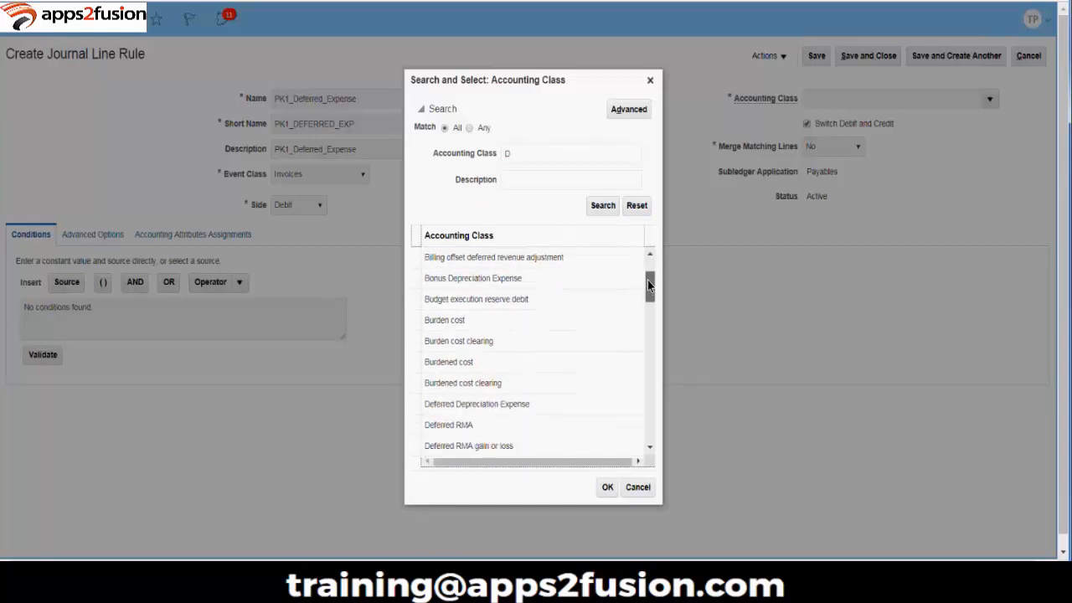
Search the accounting classes for Prep, assign Prepaid expense to the rule, and save it while starting another rule
left_click(441, 157)
type("Prep")
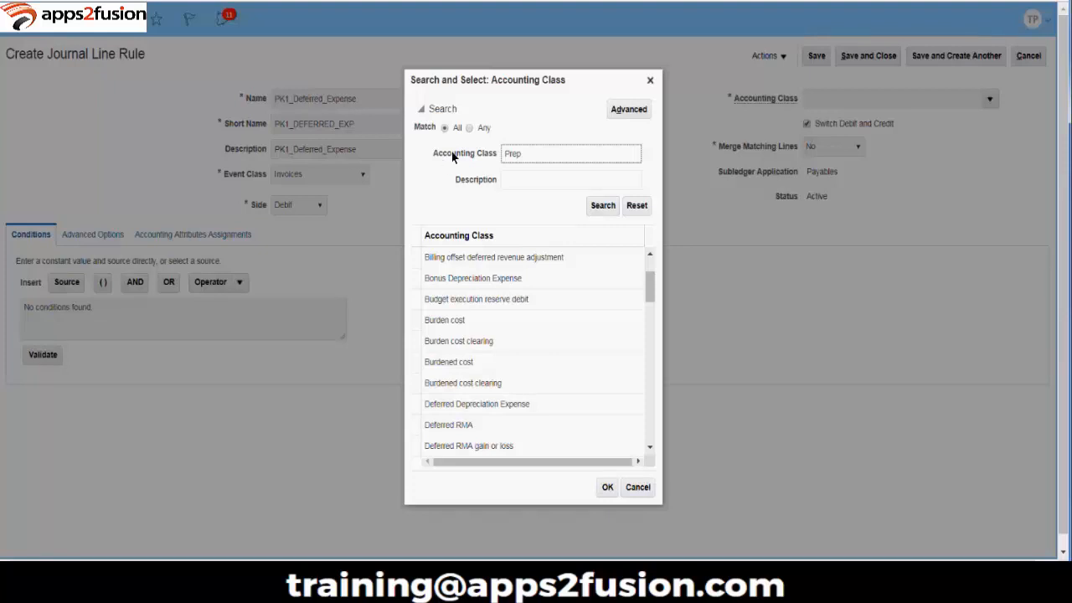
key("Return")
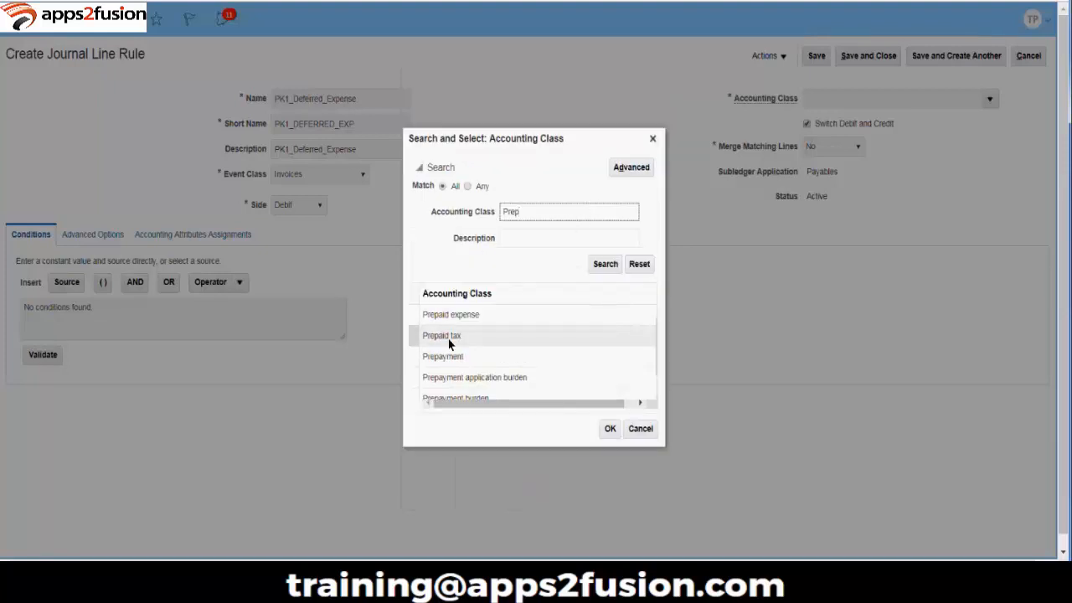
double_click(455, 316)
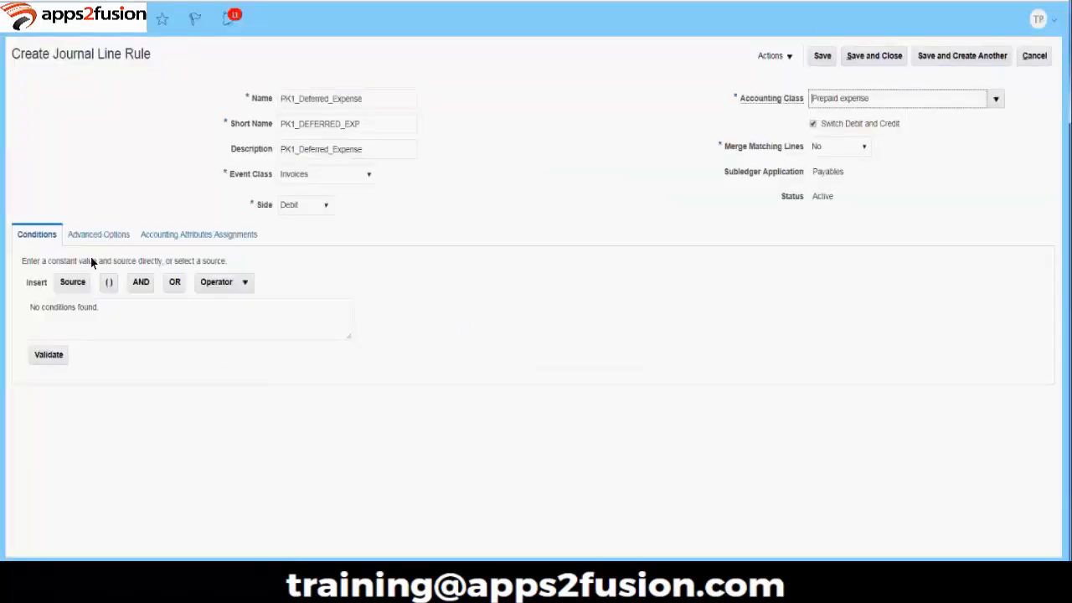
left_click(97, 235)
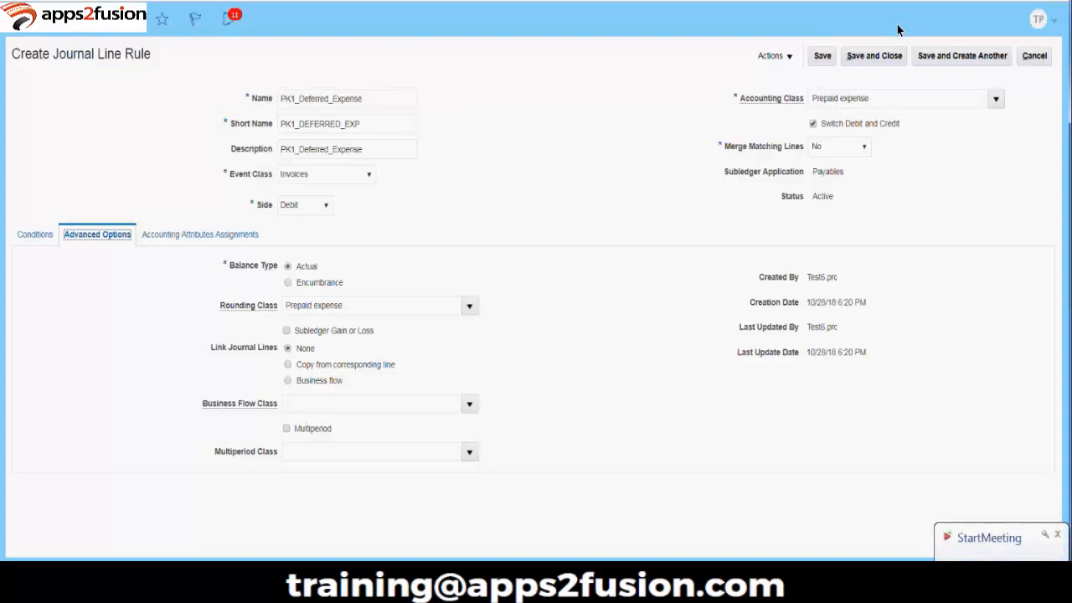
left_click(947, 60)
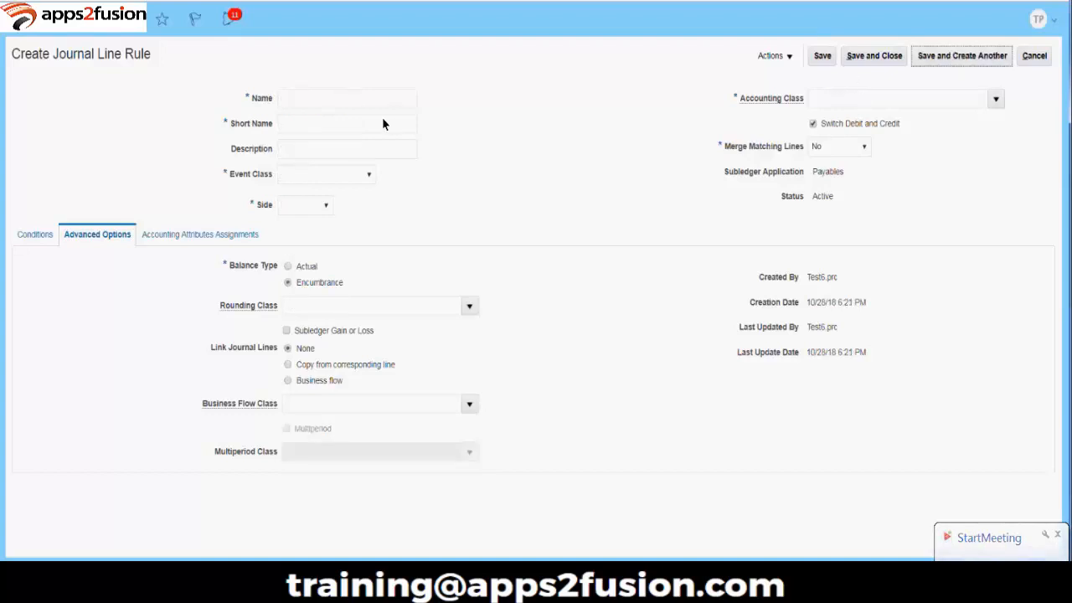
Name the second rule PK1_Main_Expense and use the same text as its description
left_click(320, 98)
type("PK1_Main_Expense")
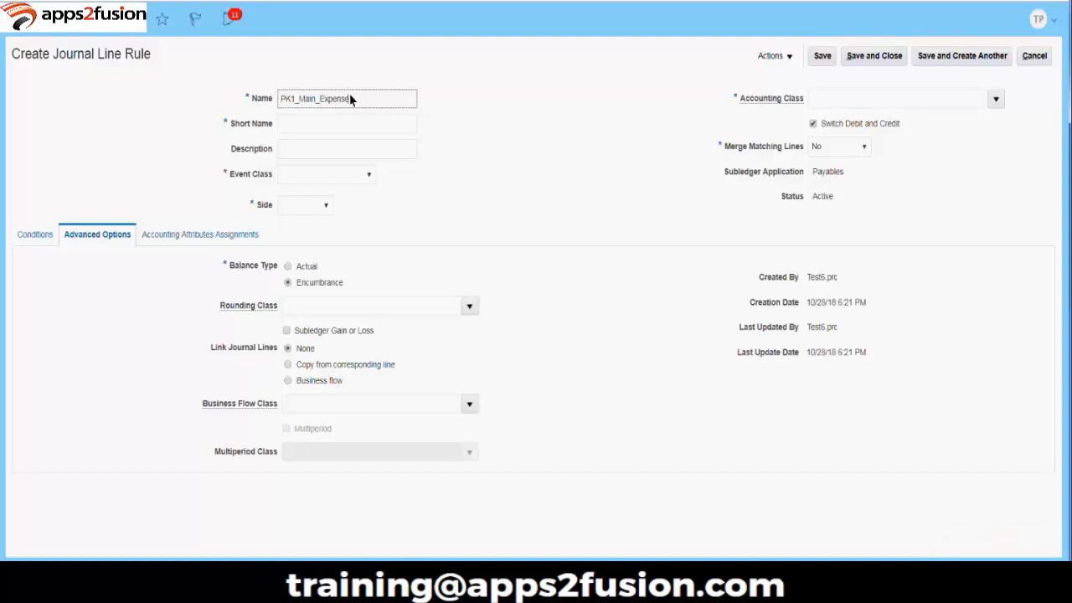
left_click_drag(364, 102, 283, 105)
key("ctrl+c")
left_click(296, 155)
key("ctrl+v")
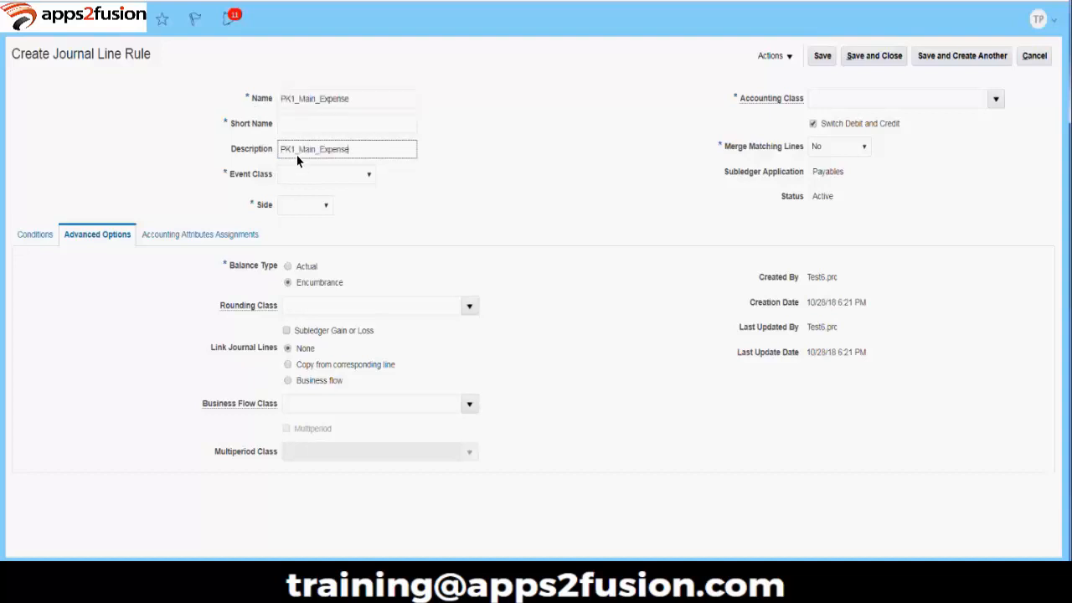
Enter PK1_MAINT_EXPENSE as the short name of the maintenance expense rule
left_click(317, 118)
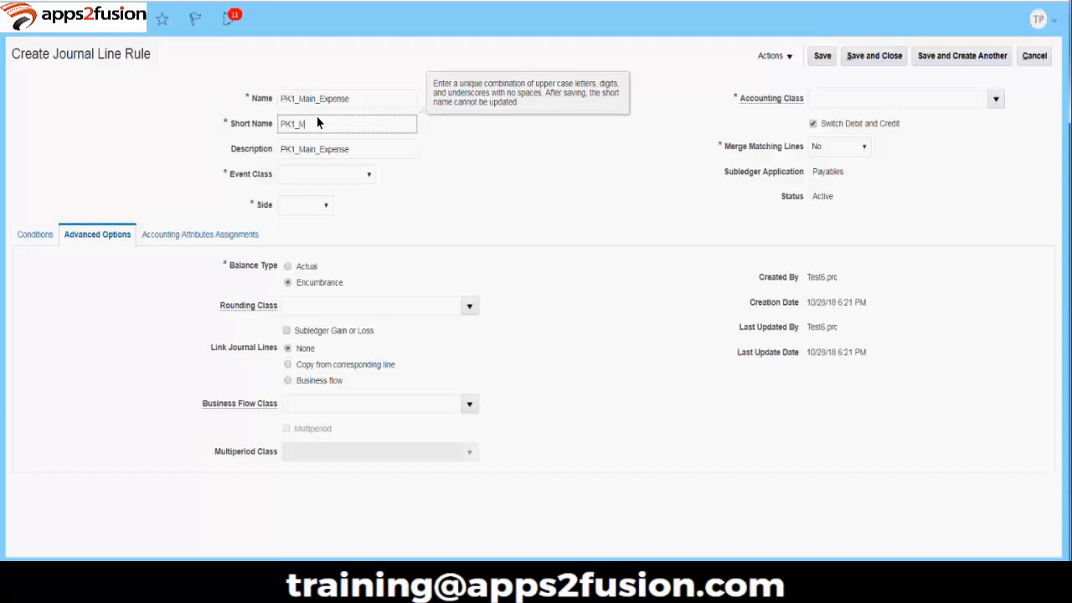
type("PK1_MAIN")
type("_EXCPE")
key("BackSpace")
key("BackSpace")
key("BackSpace")
type("PENMS")
key("BackSpace")
key("BackSpace")
type("SE")
Set the maintenance expense rule's event class to Invoices and its side to Debit
left_click(322, 172)
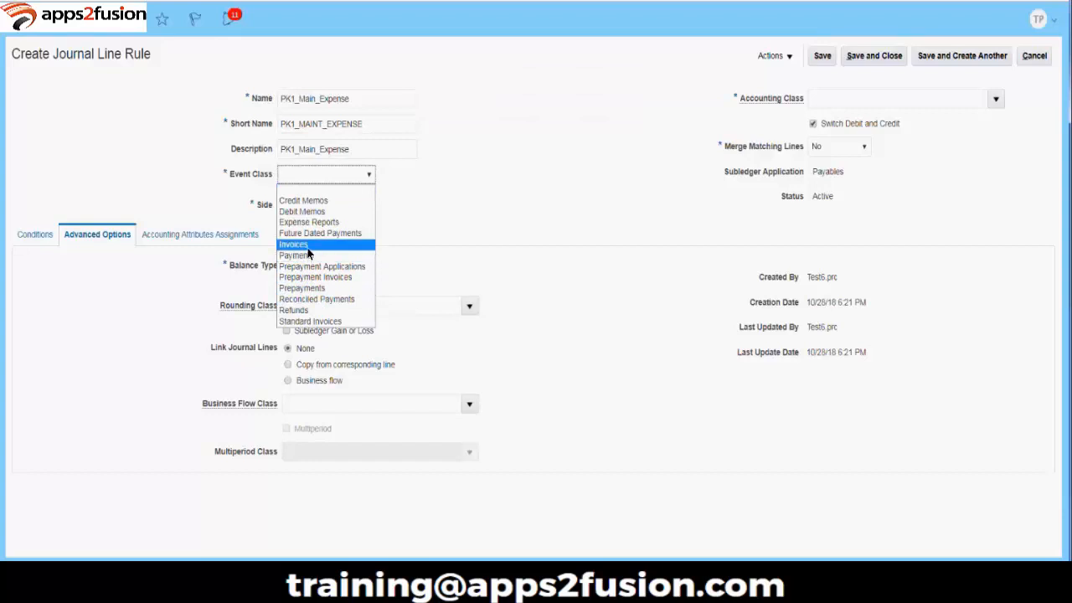
left_click(307, 246)
left_click(326, 208)
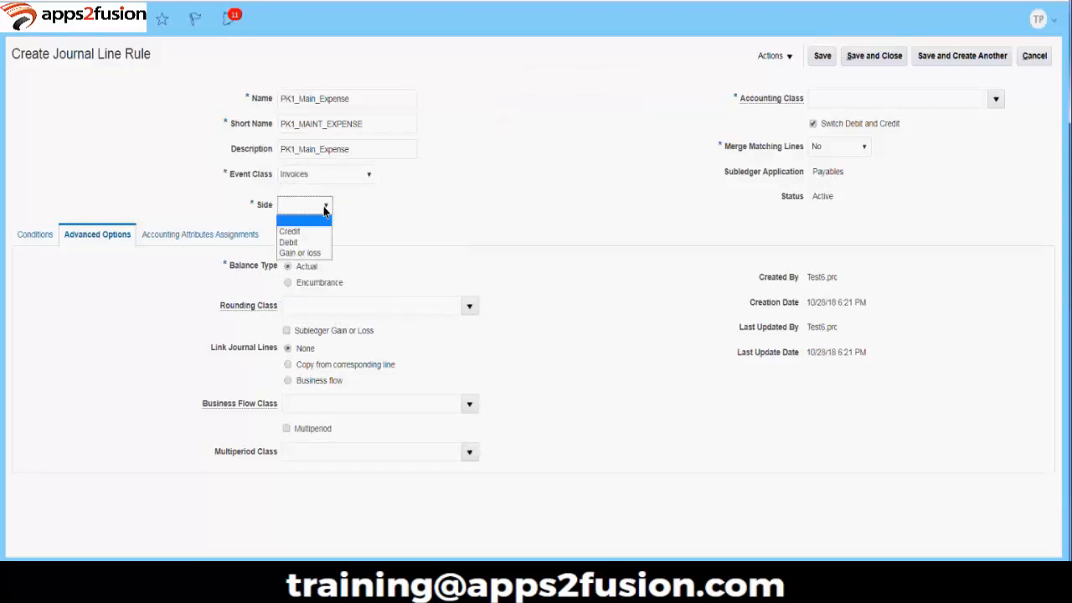
left_click(305, 244)
Search the accounting classes for "Item exp" and assign Item expense to the rule
left_click(997, 99)
left_click(820, 329)
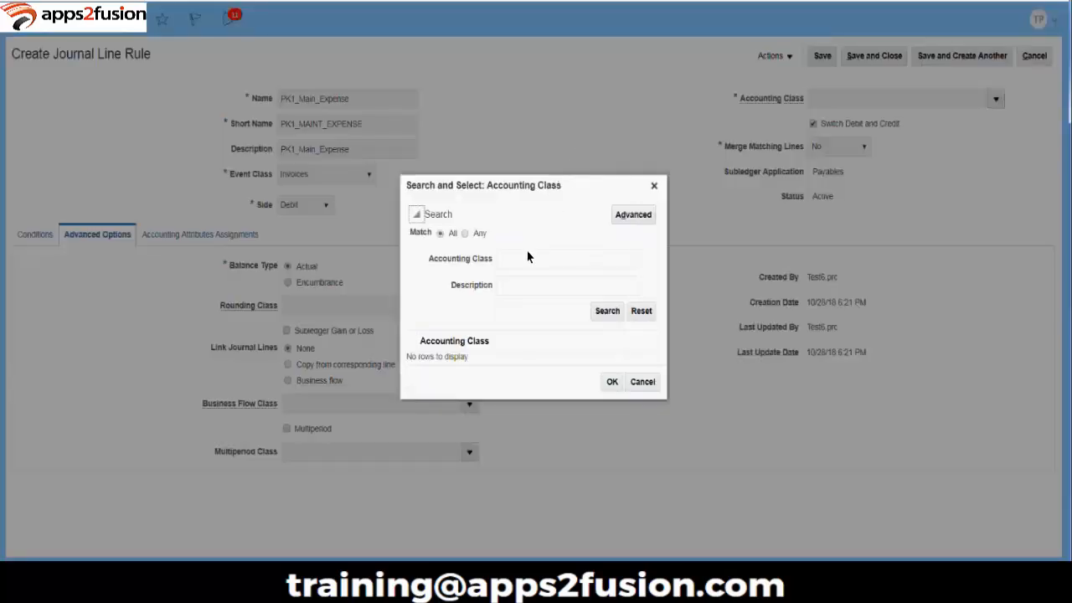
left_click(527, 259)
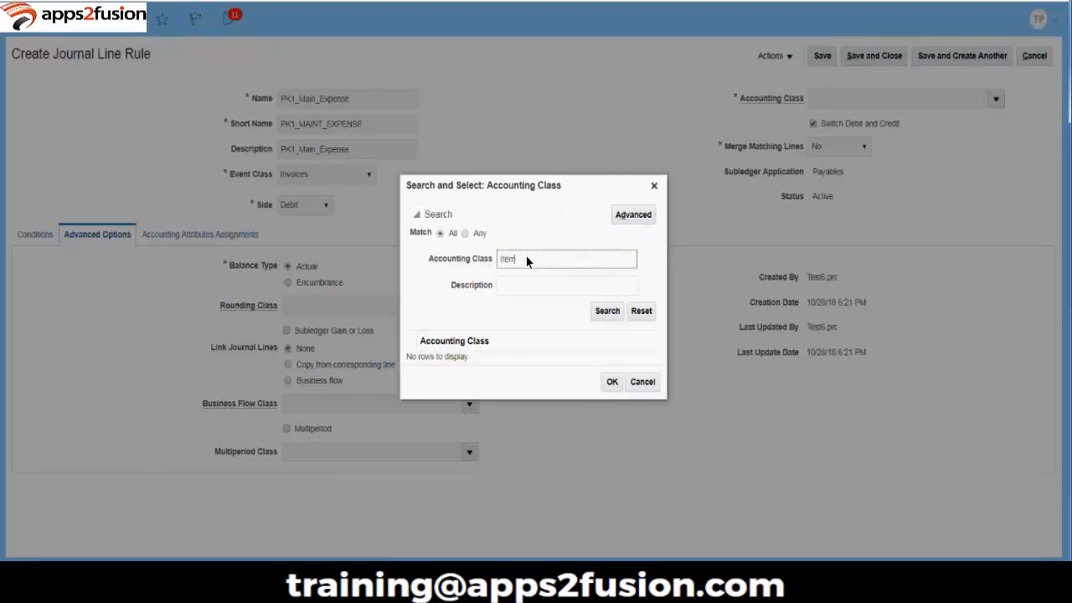
type("Item exp")
key("Return")
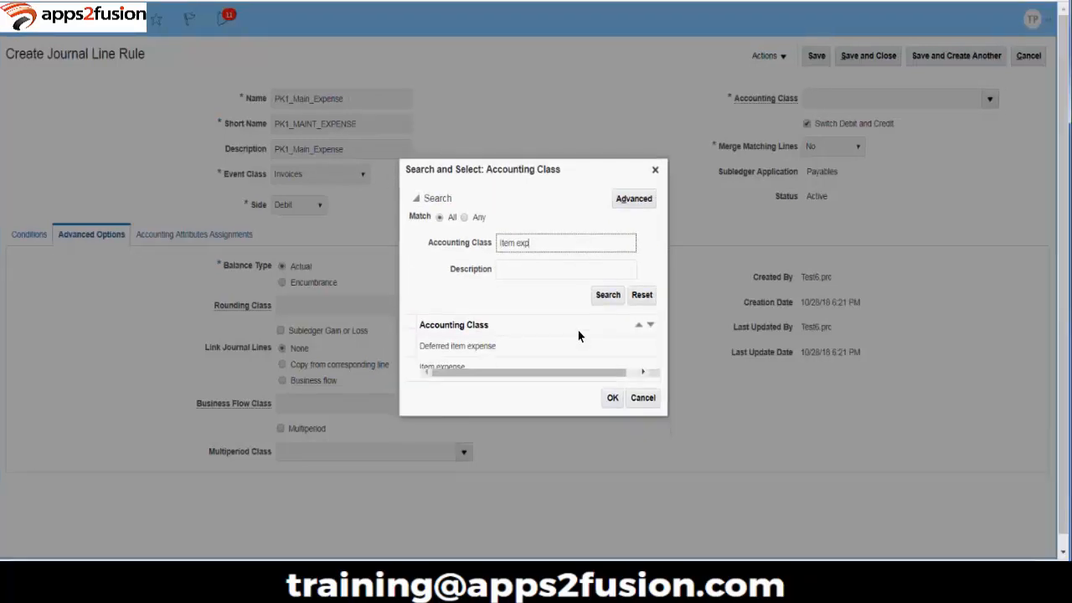
double_click(451, 368)
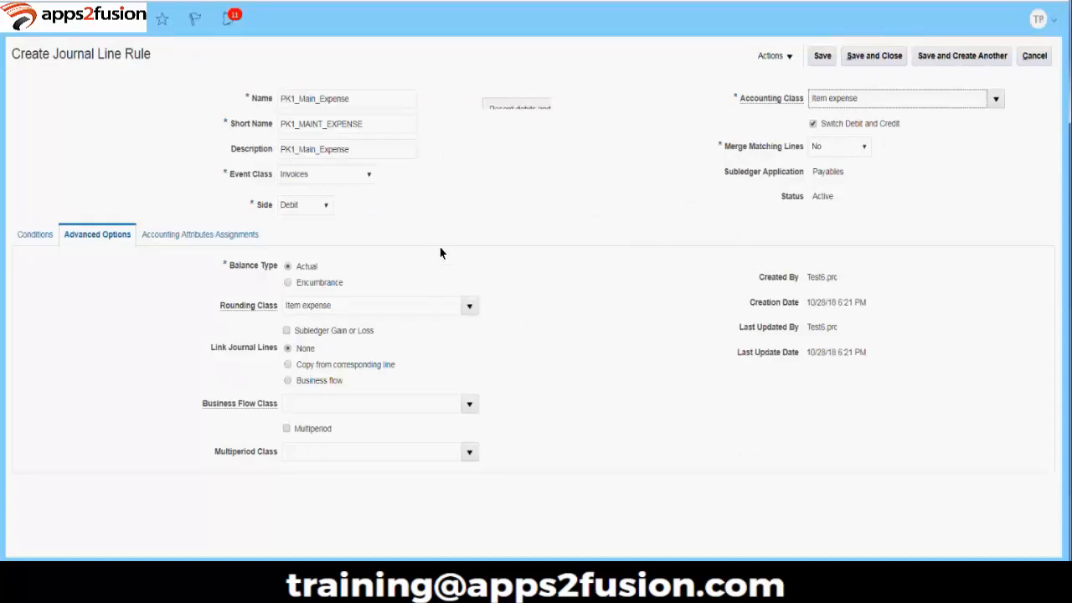
Turn on the Multiperiod option with Miscellaneous expense as its multiperiod class, and save and close the rule
left_click(288, 430)
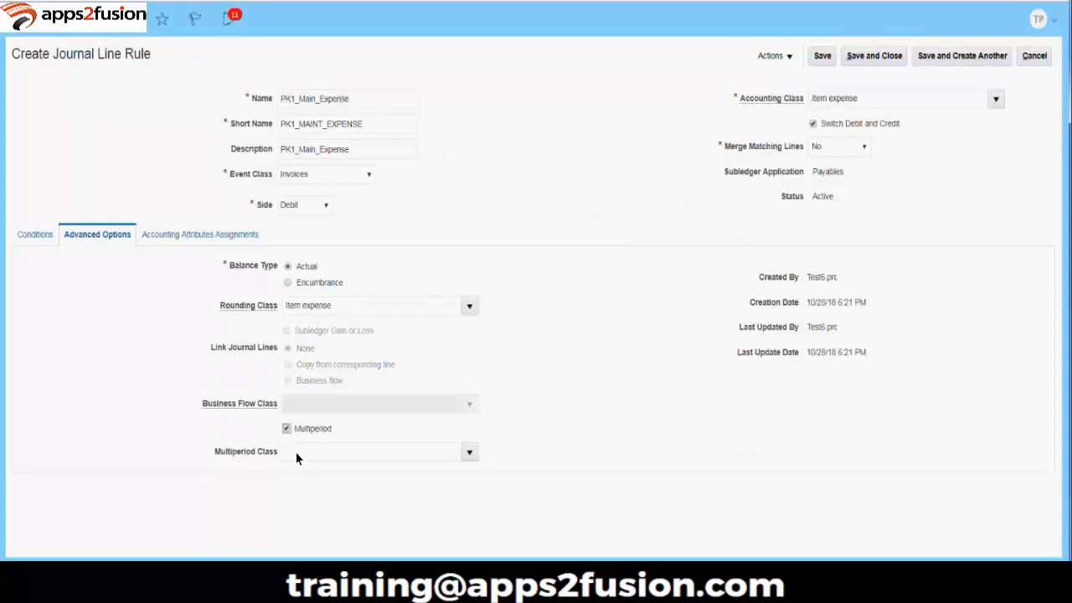
left_click_drag(215, 451, 274, 453)
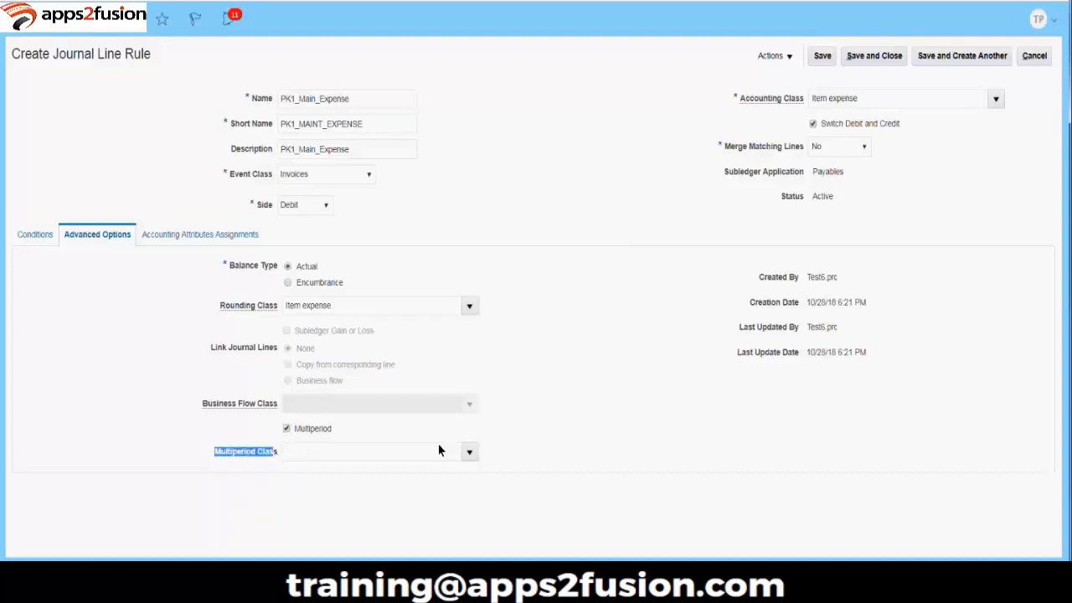
left_click(470, 452)
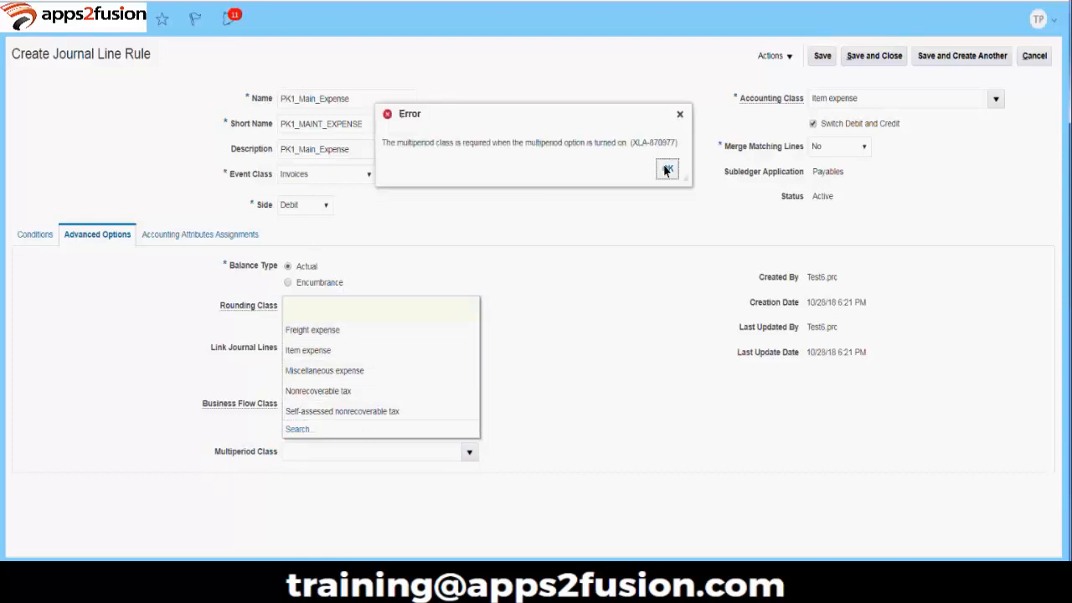
left_click(666, 170)
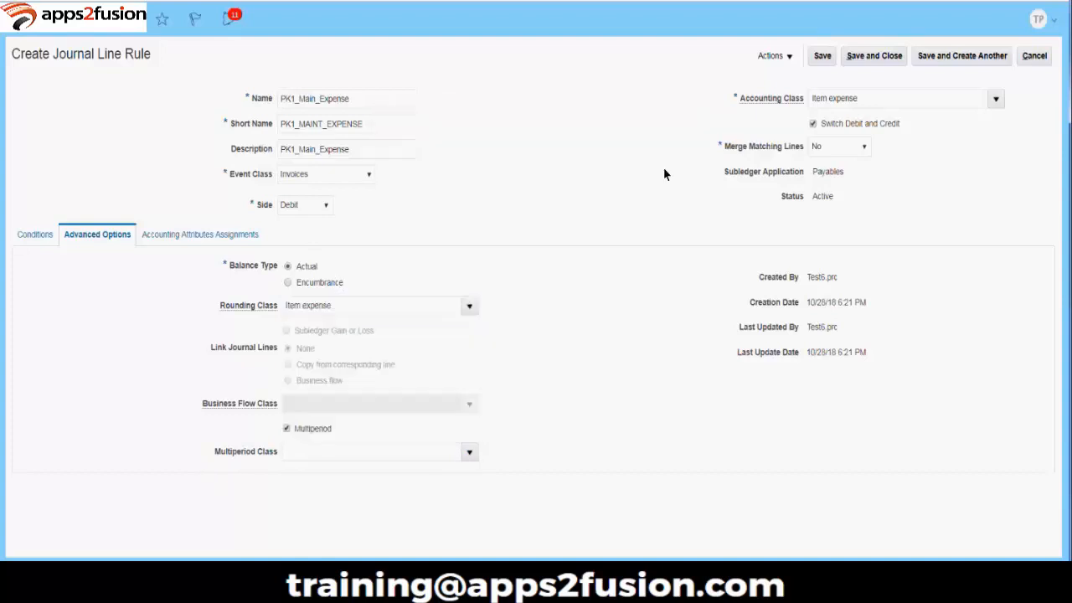
left_click(467, 453)
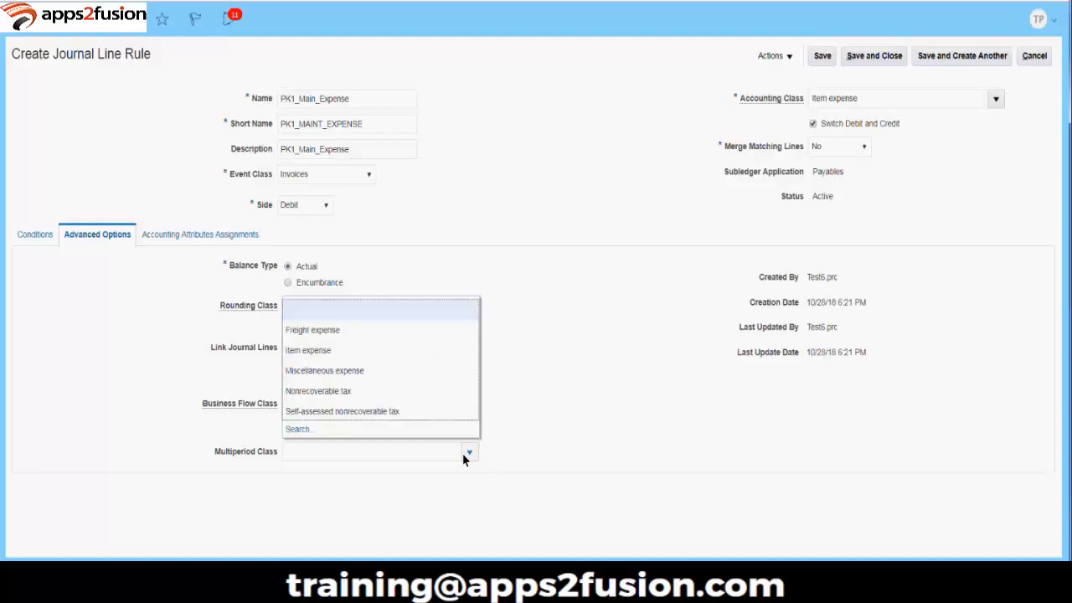
left_click(338, 371)
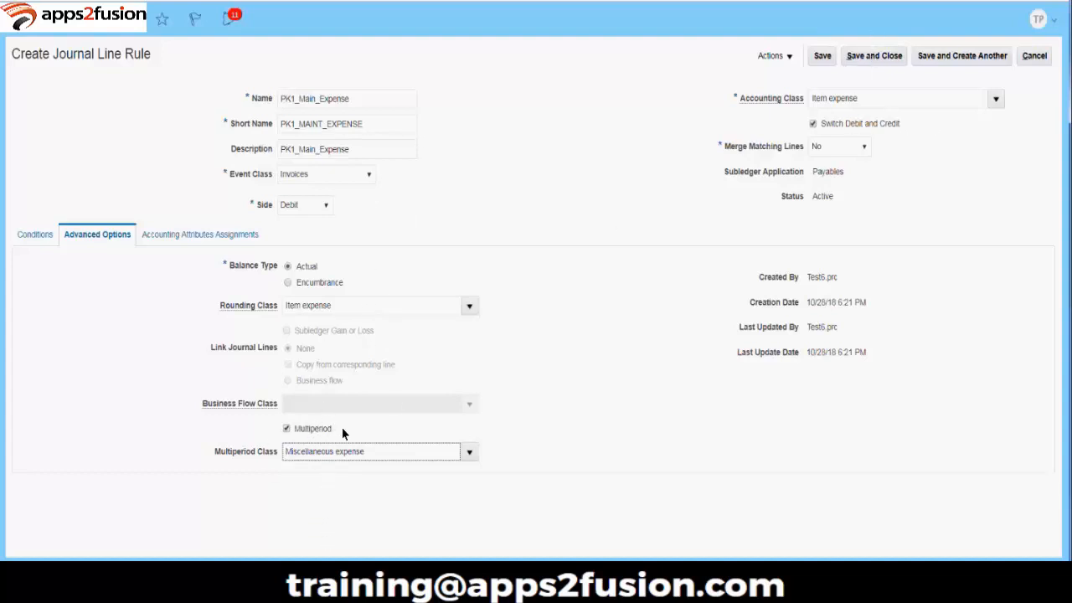
left_click(877, 58)
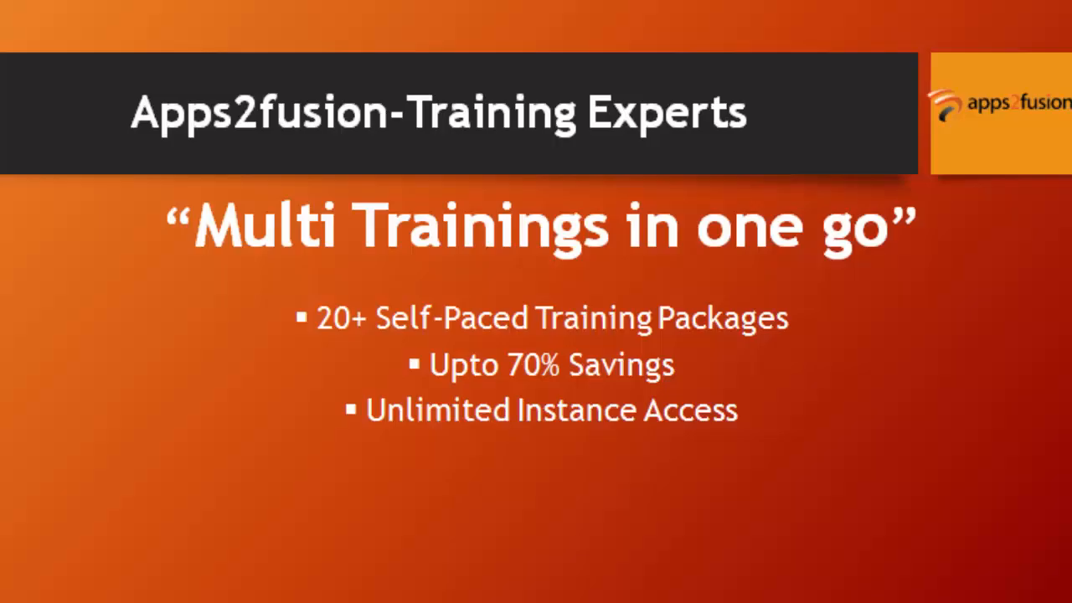